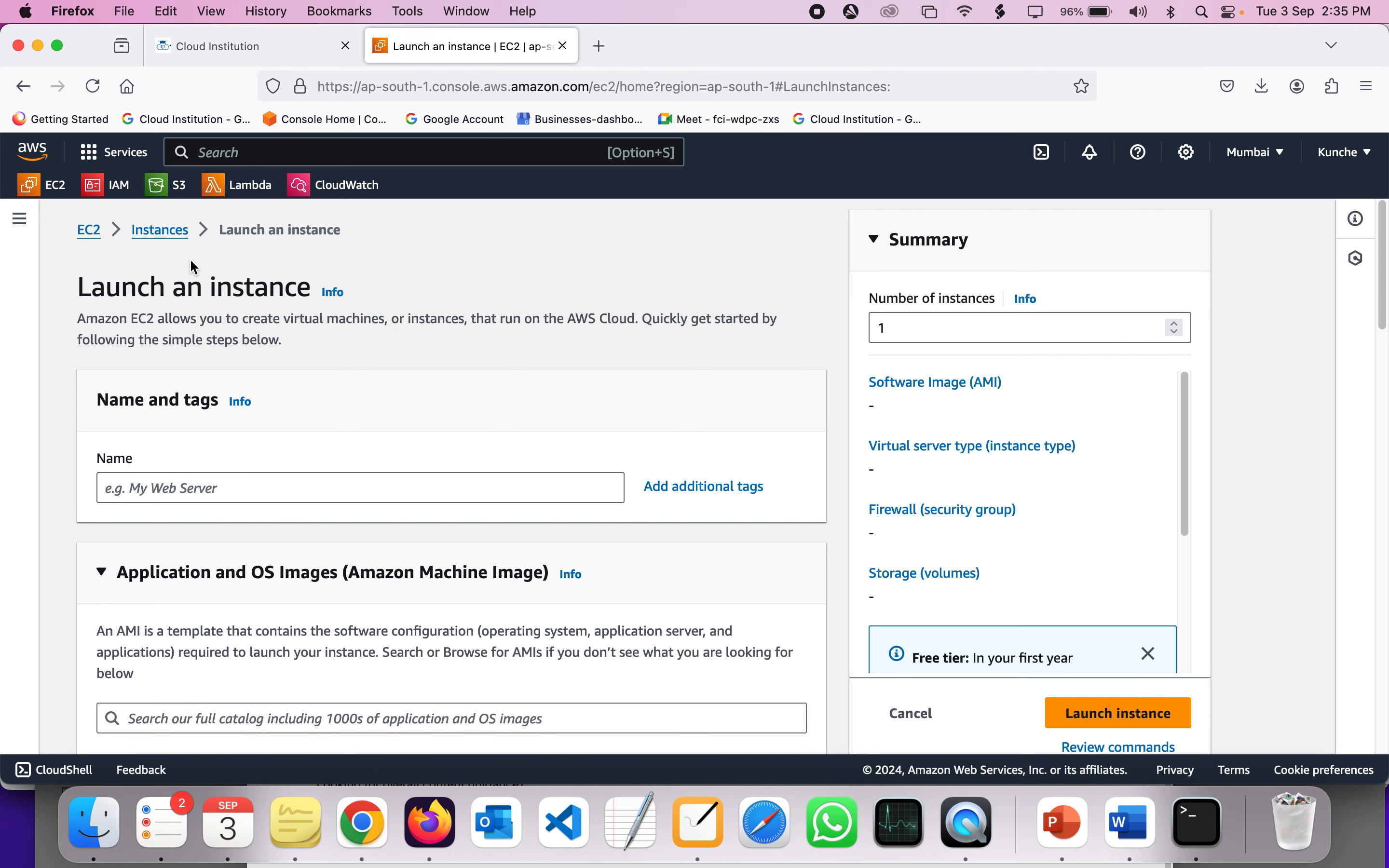
# - Return to the Instances list showing the running t2.micro cloud-institution instance with 2/2 checks
pyautogui.click(162, 230)
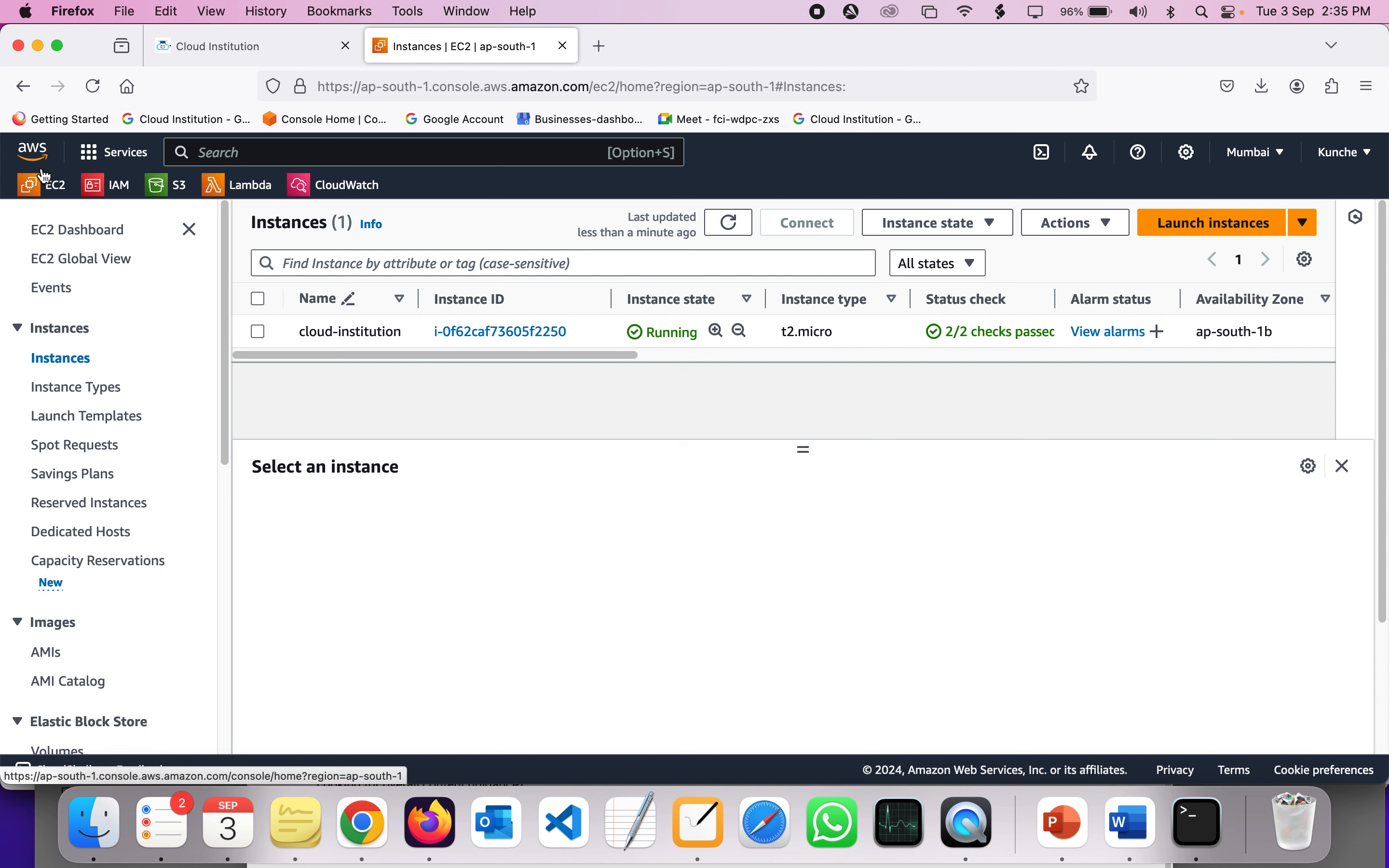
# - Go from the EC2 Dashboard to the Launch an instance page and check the Mumbai region
pyautogui.click(73, 234)
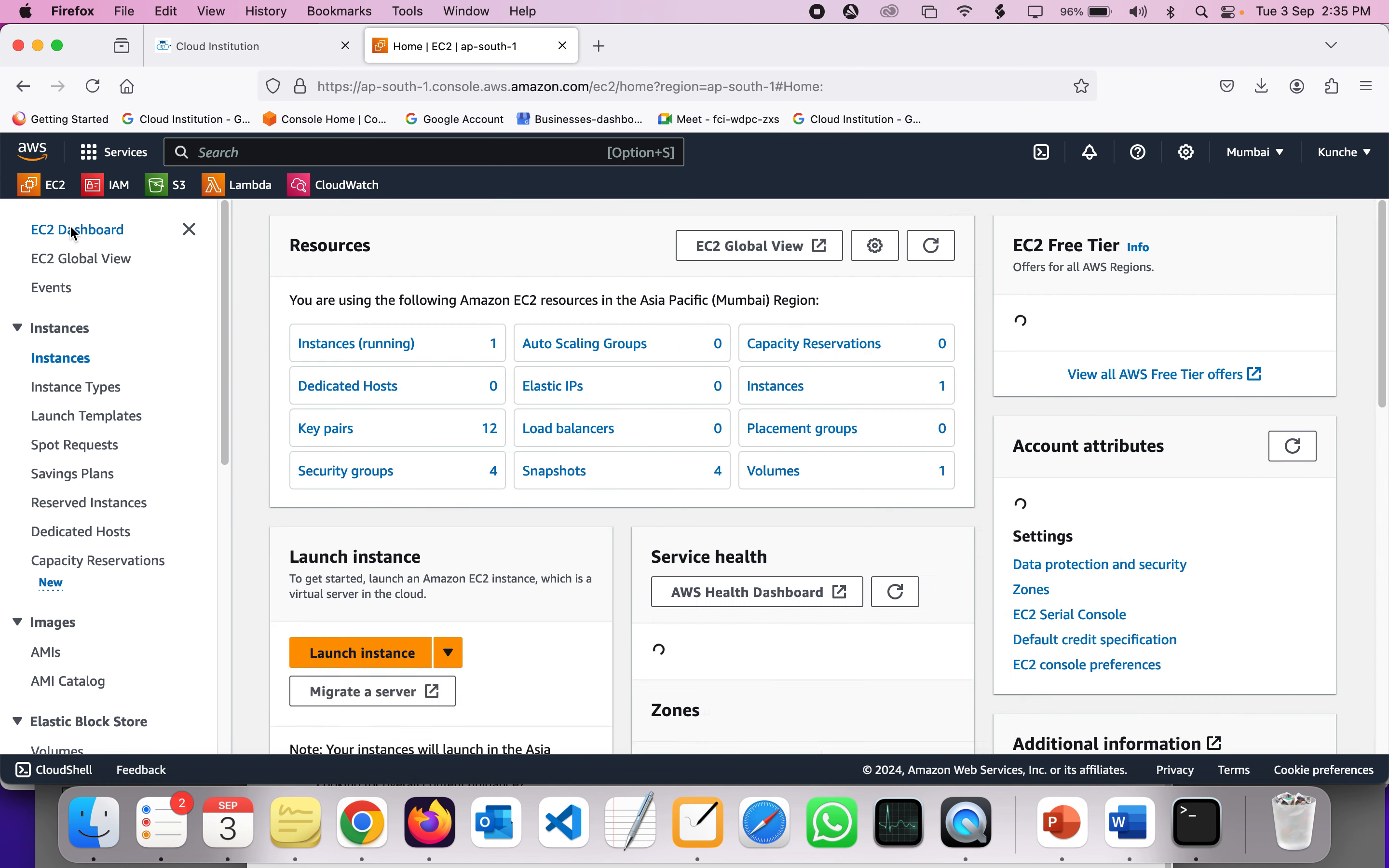
pyautogui.scroll(-5, 365, 511)
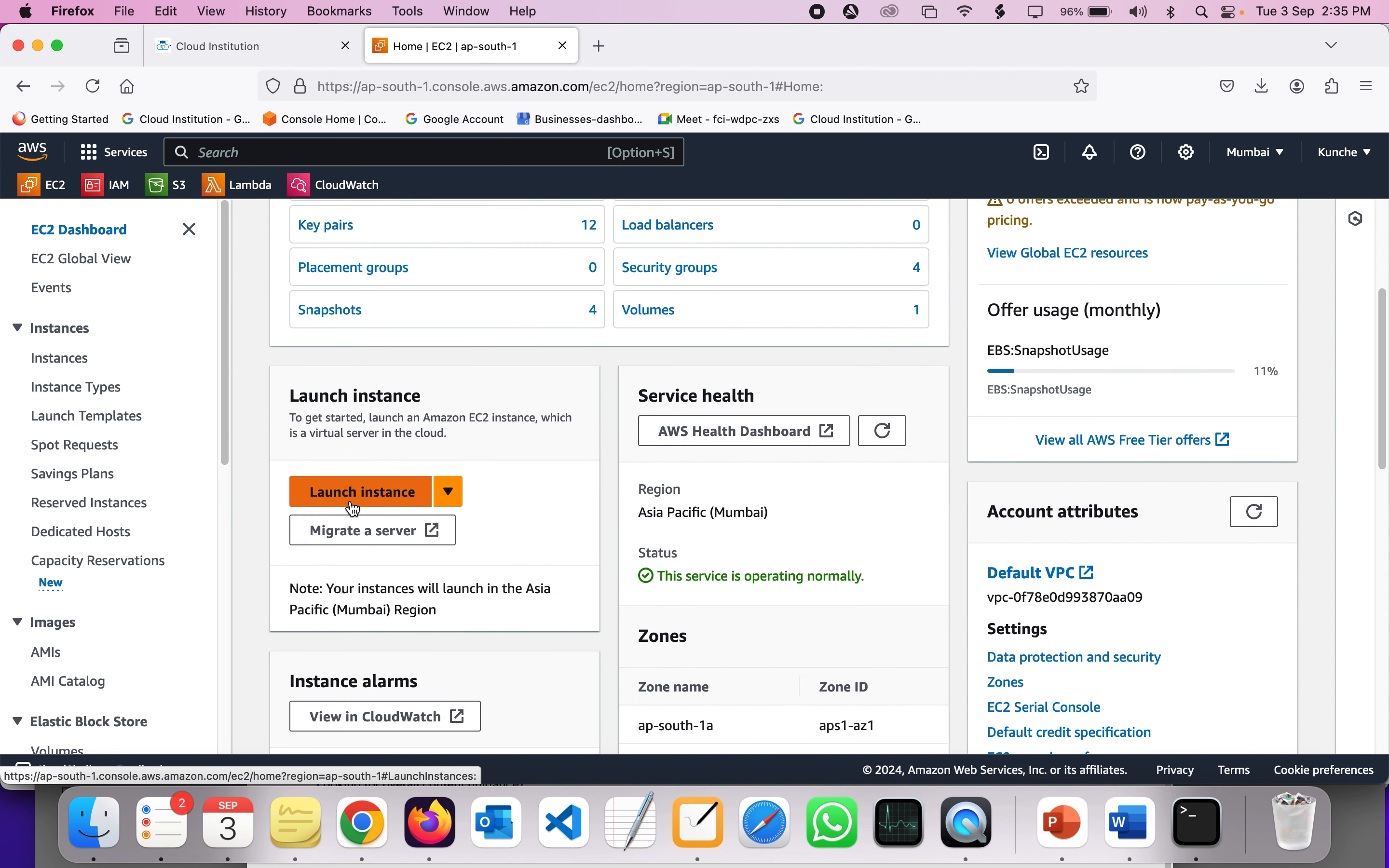
pyautogui.click(346, 509)
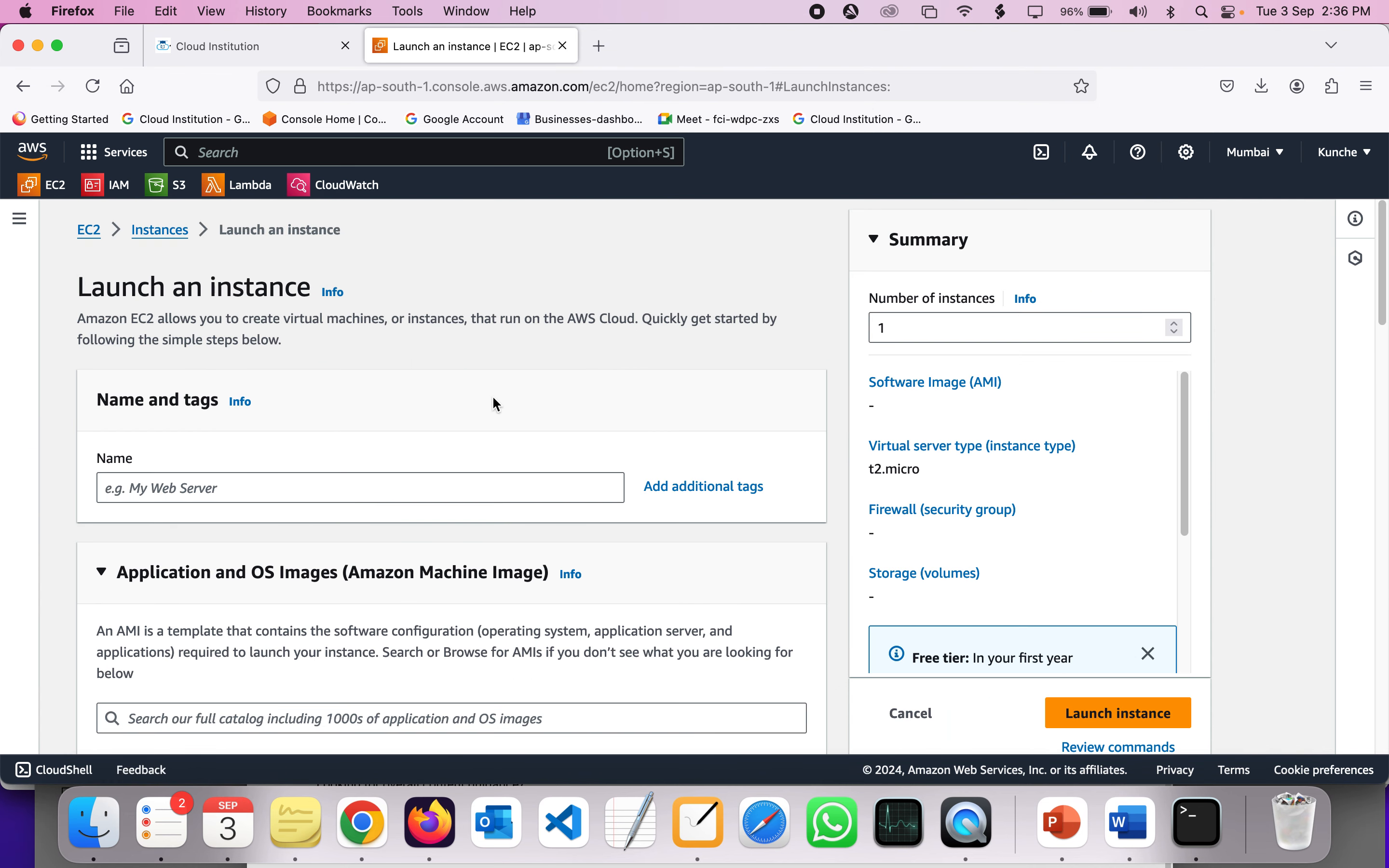
pyautogui.click(1252, 156)
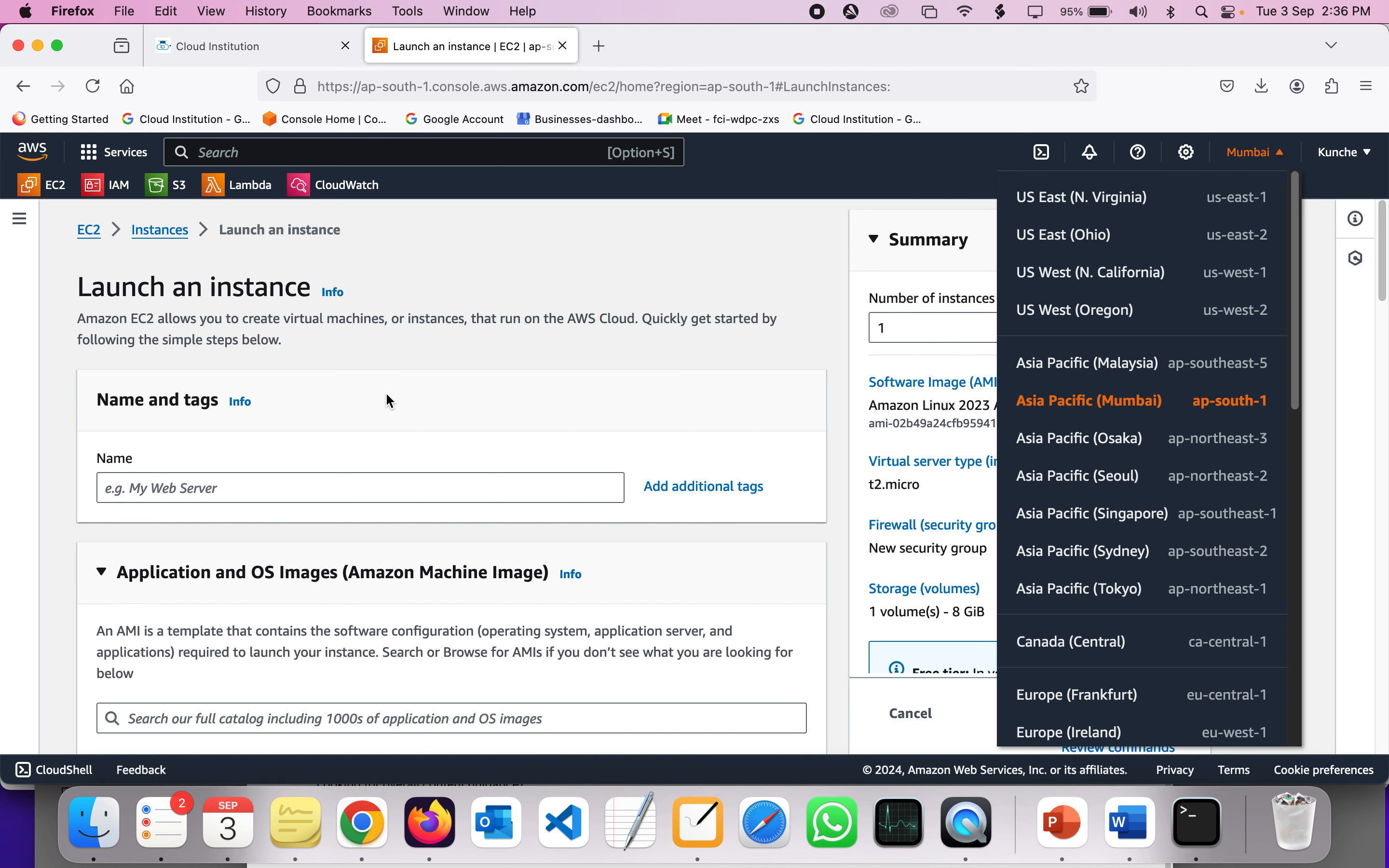
pyautogui.scroll(-2, 385, 392)
# - Name the new instance Cloud-institution-win
pyautogui.click(376, 422)
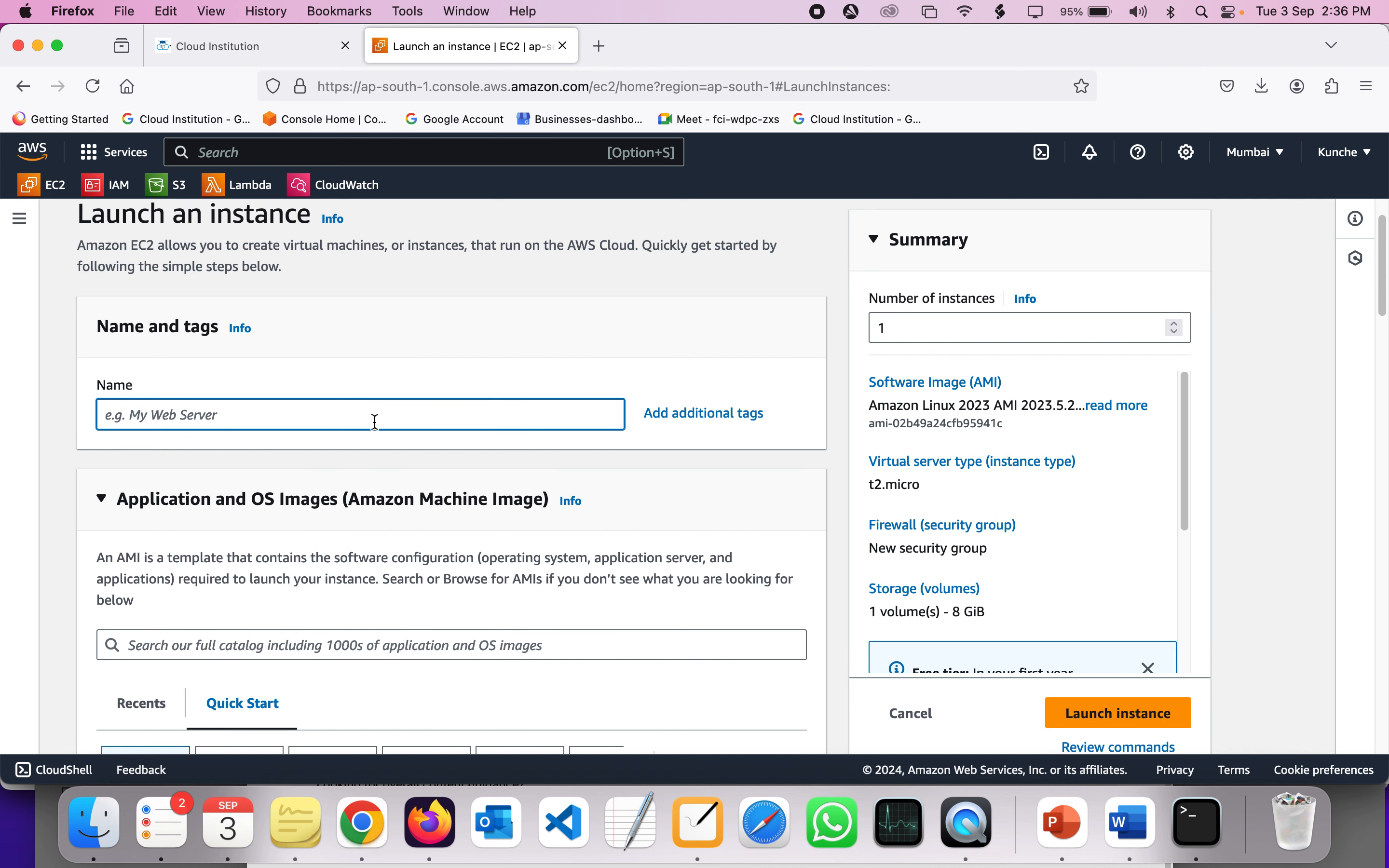
pyautogui.write('Cloud-institution-win')
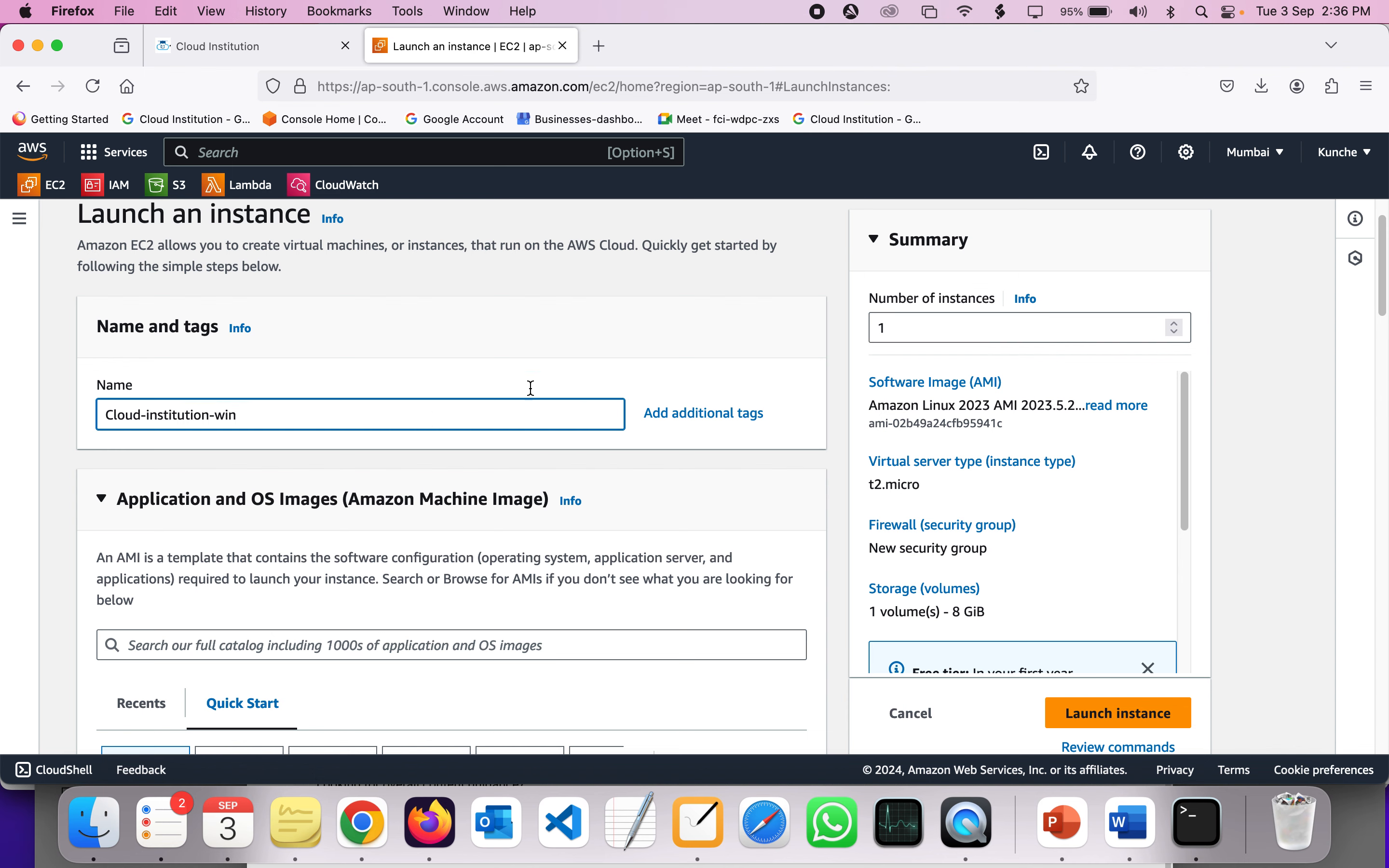
pyautogui.scroll(-5, 467, 377)
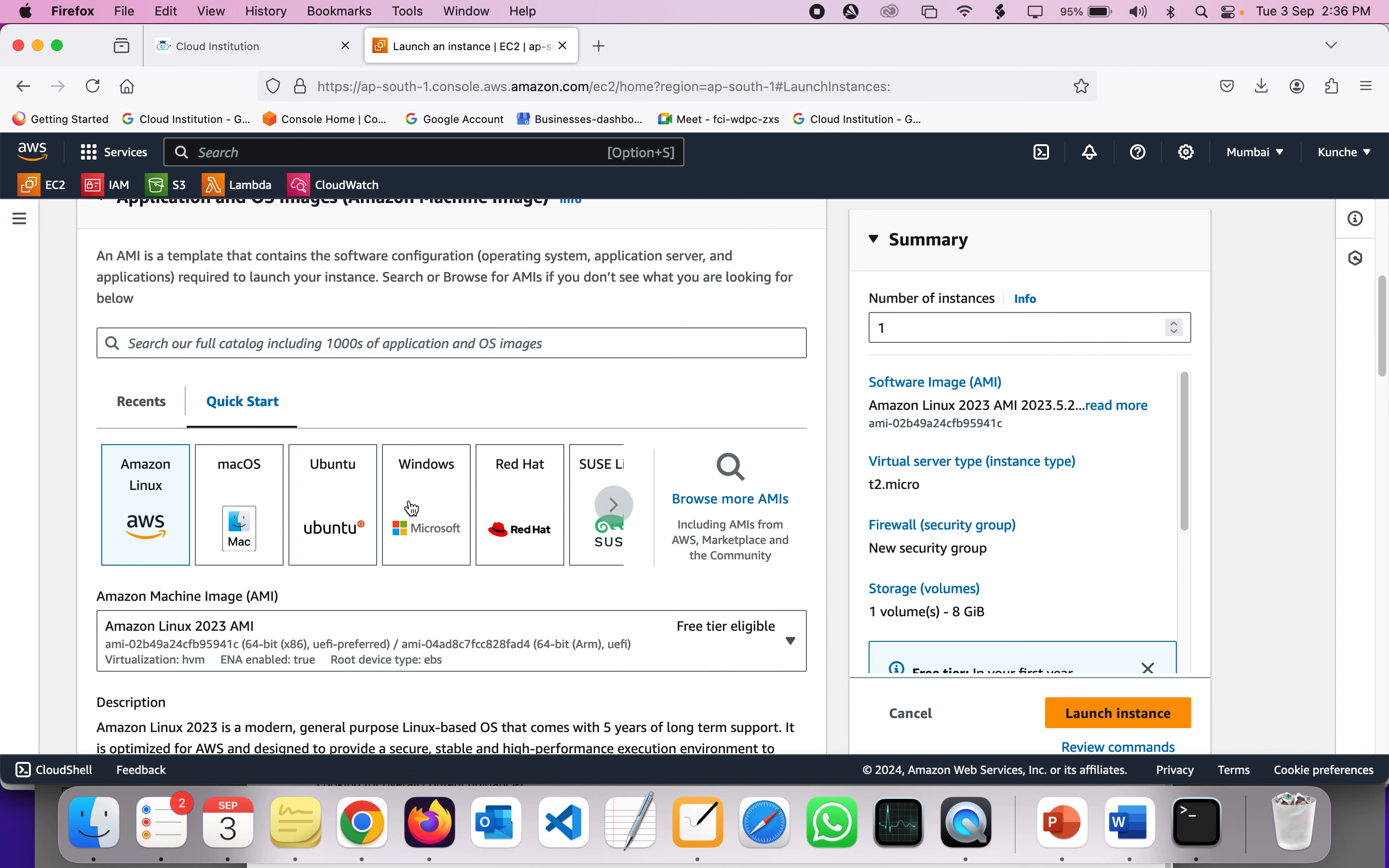
# - Pick the Windows Quick Start image, Microsoft Windows Server 2022 Base, keeping t2.micro
pyautogui.scroll(5, 75, 497)
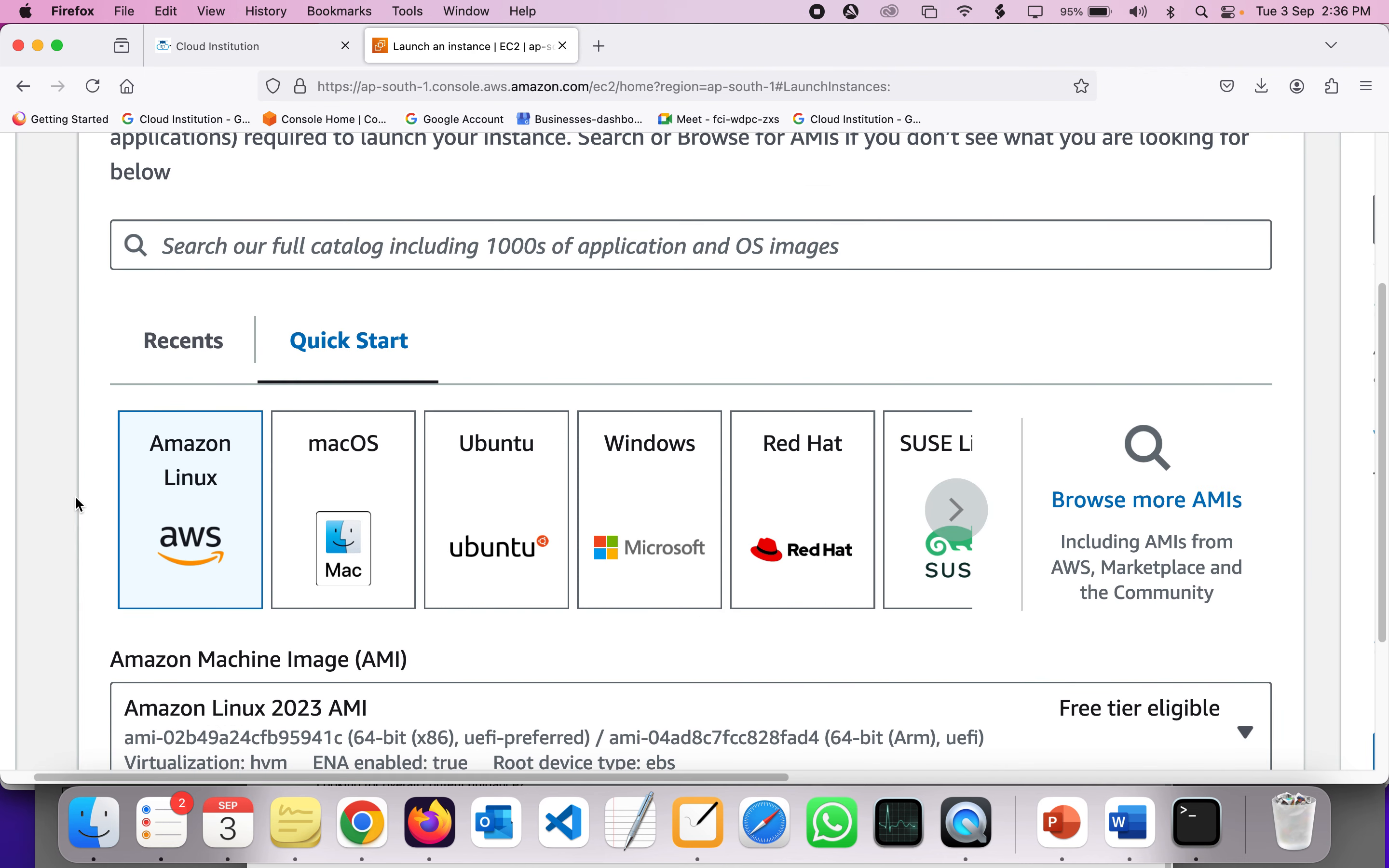
pyautogui.scroll(-5, 78, 503)
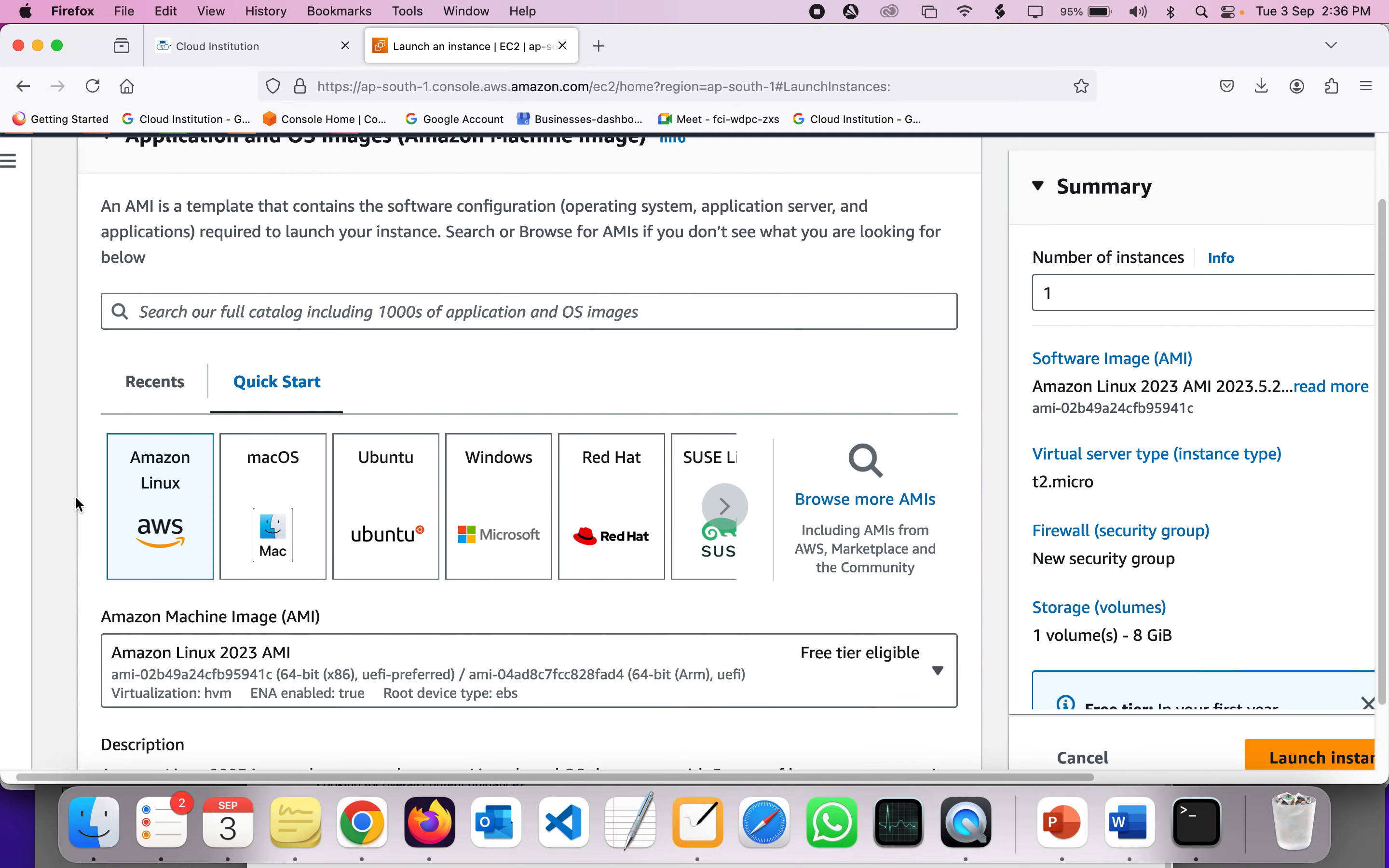
pyautogui.click(492, 517)
pyautogui.scroll(-2, 493, 516)
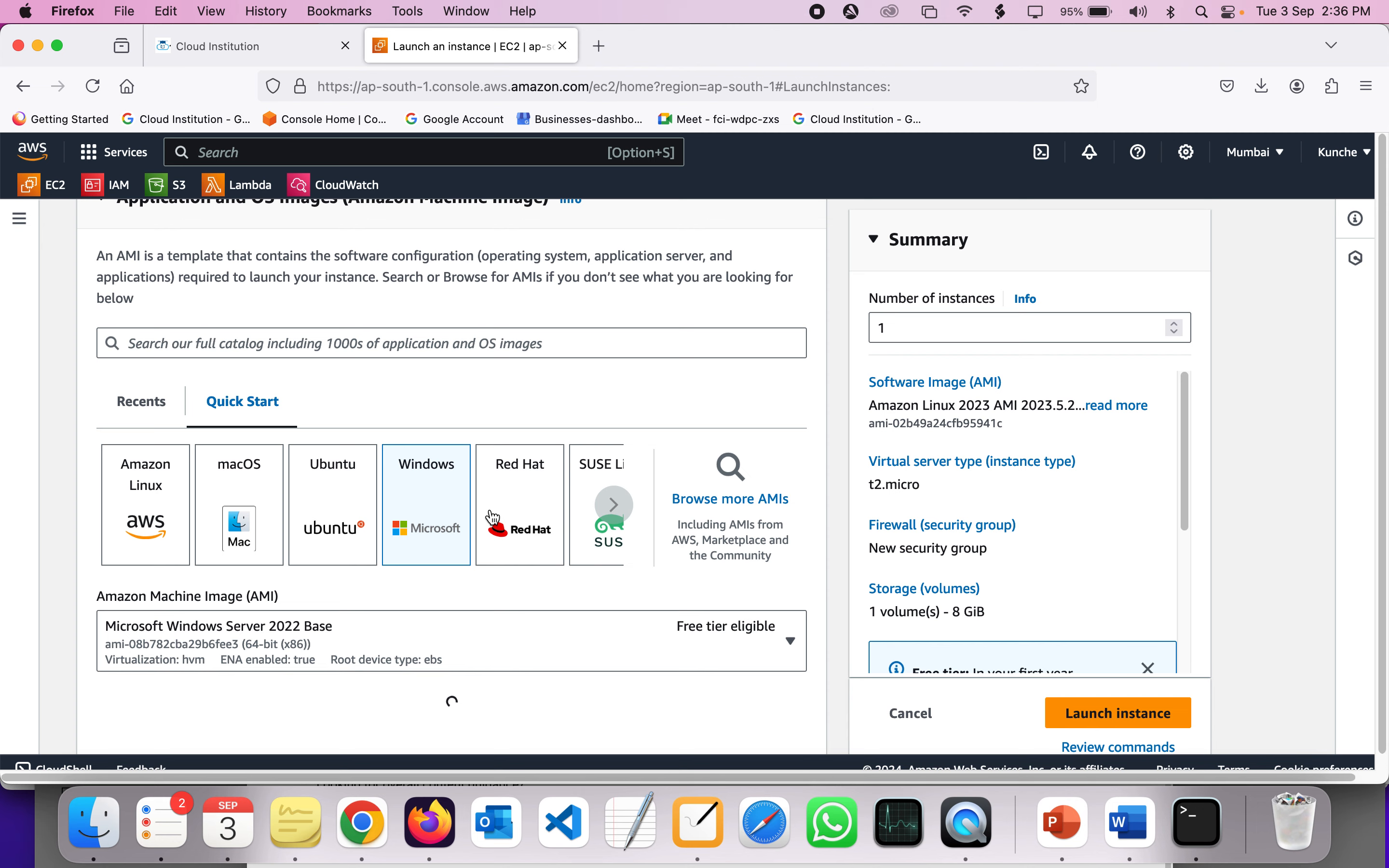
pyautogui.scroll(-2, 452, 491)
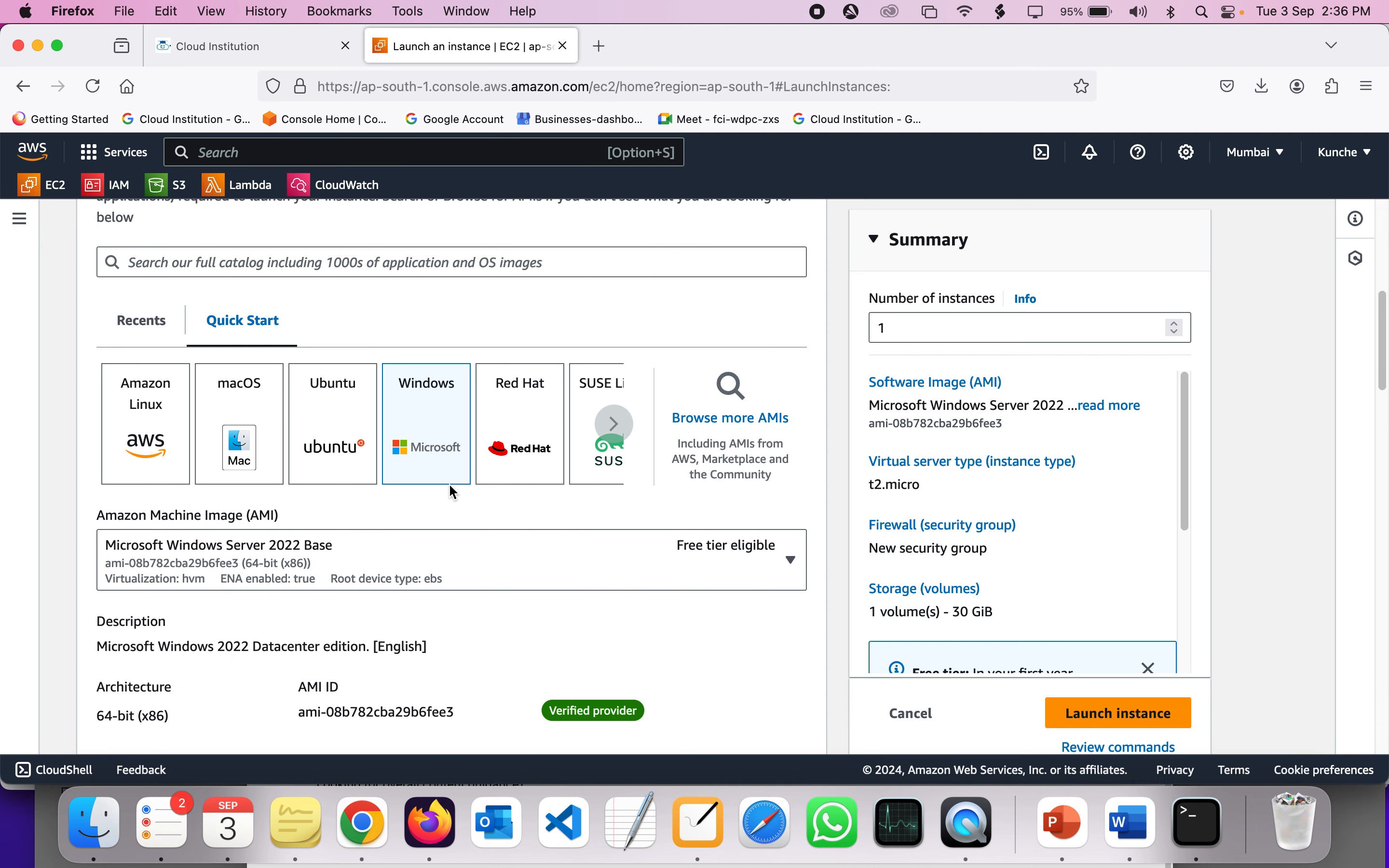
pyautogui.scroll(-1, 449, 485)
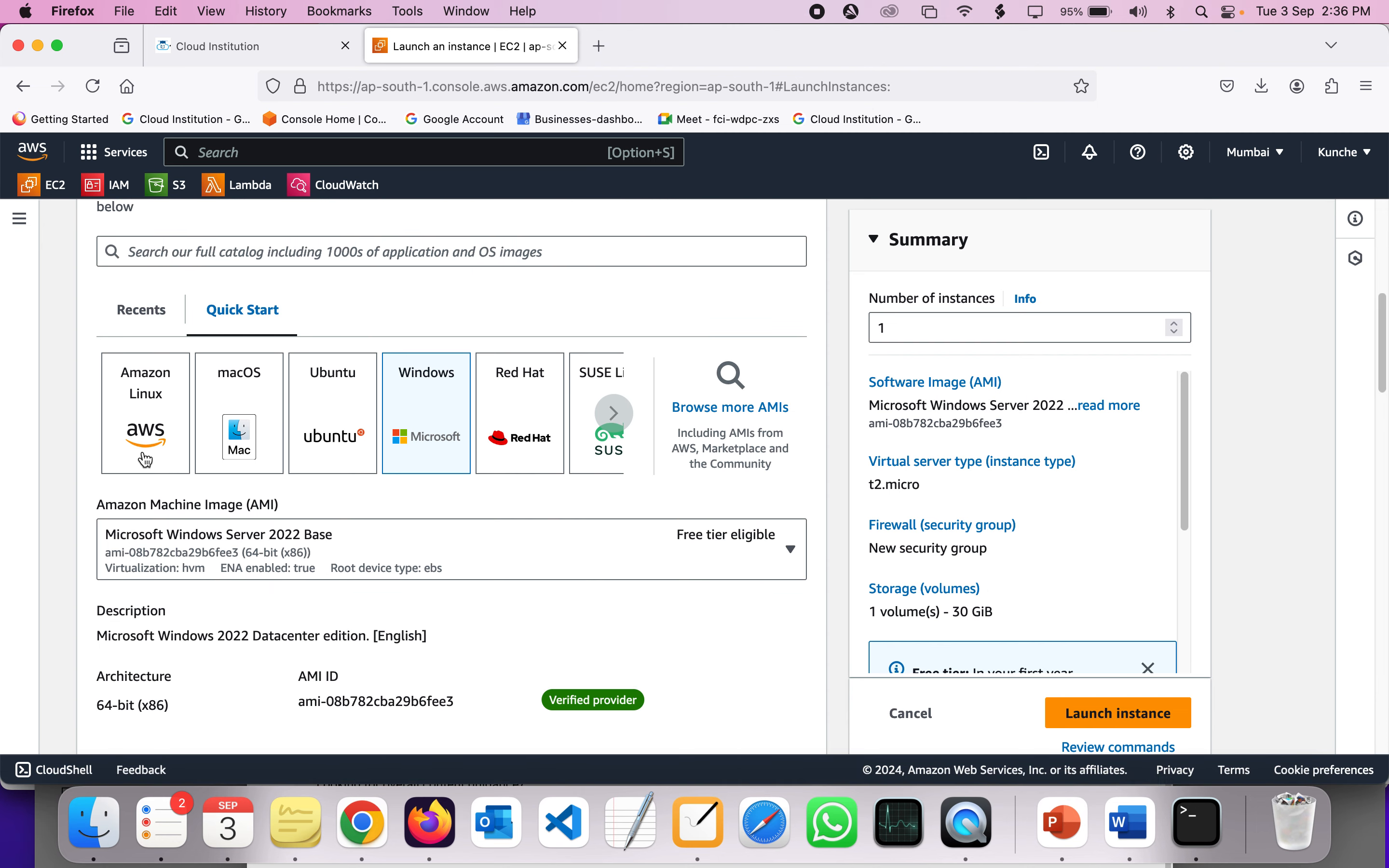
pyautogui.scroll(3, 66, 551)
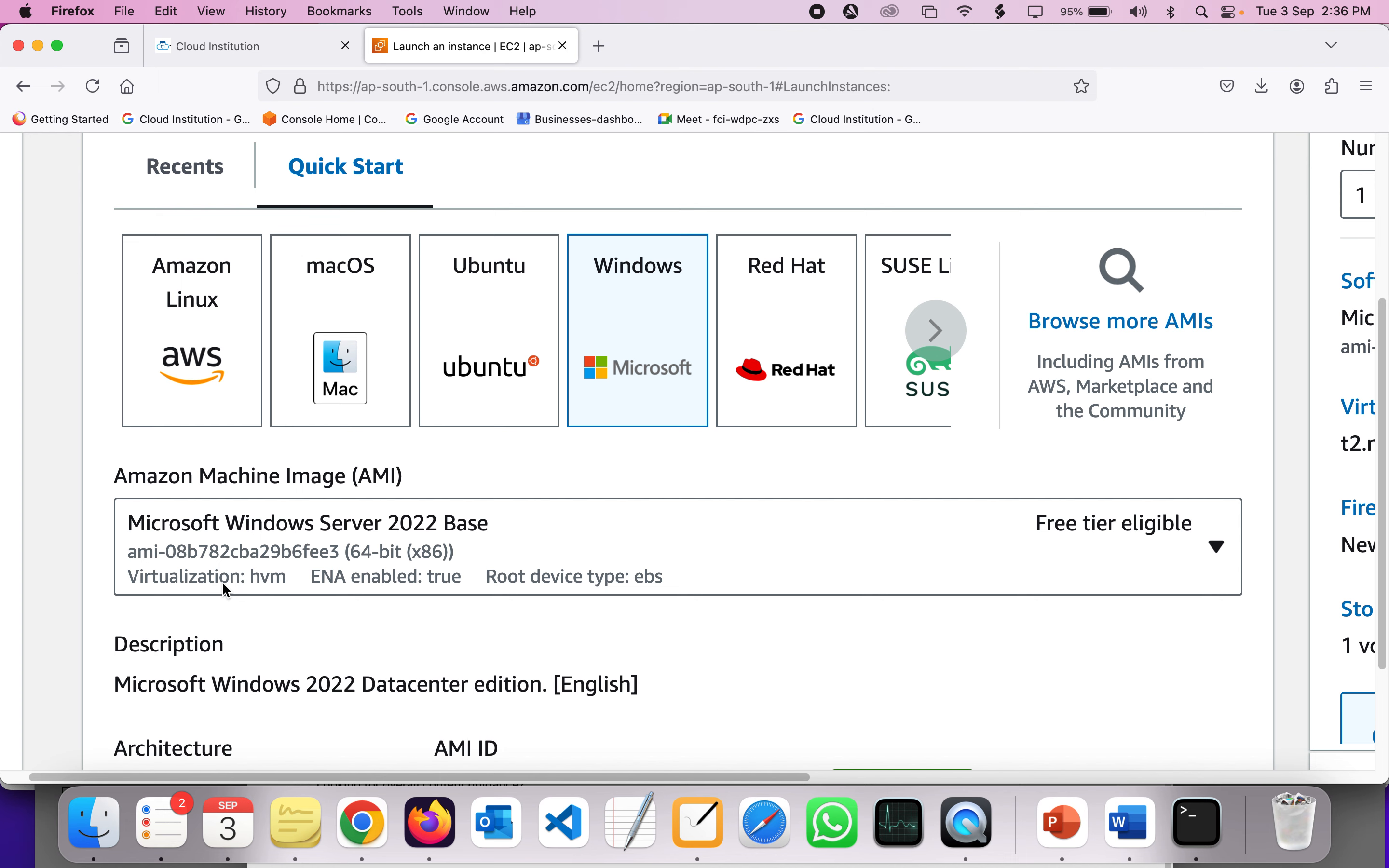
pyautogui.press('super+minus')
pyautogui.press('super+minus')
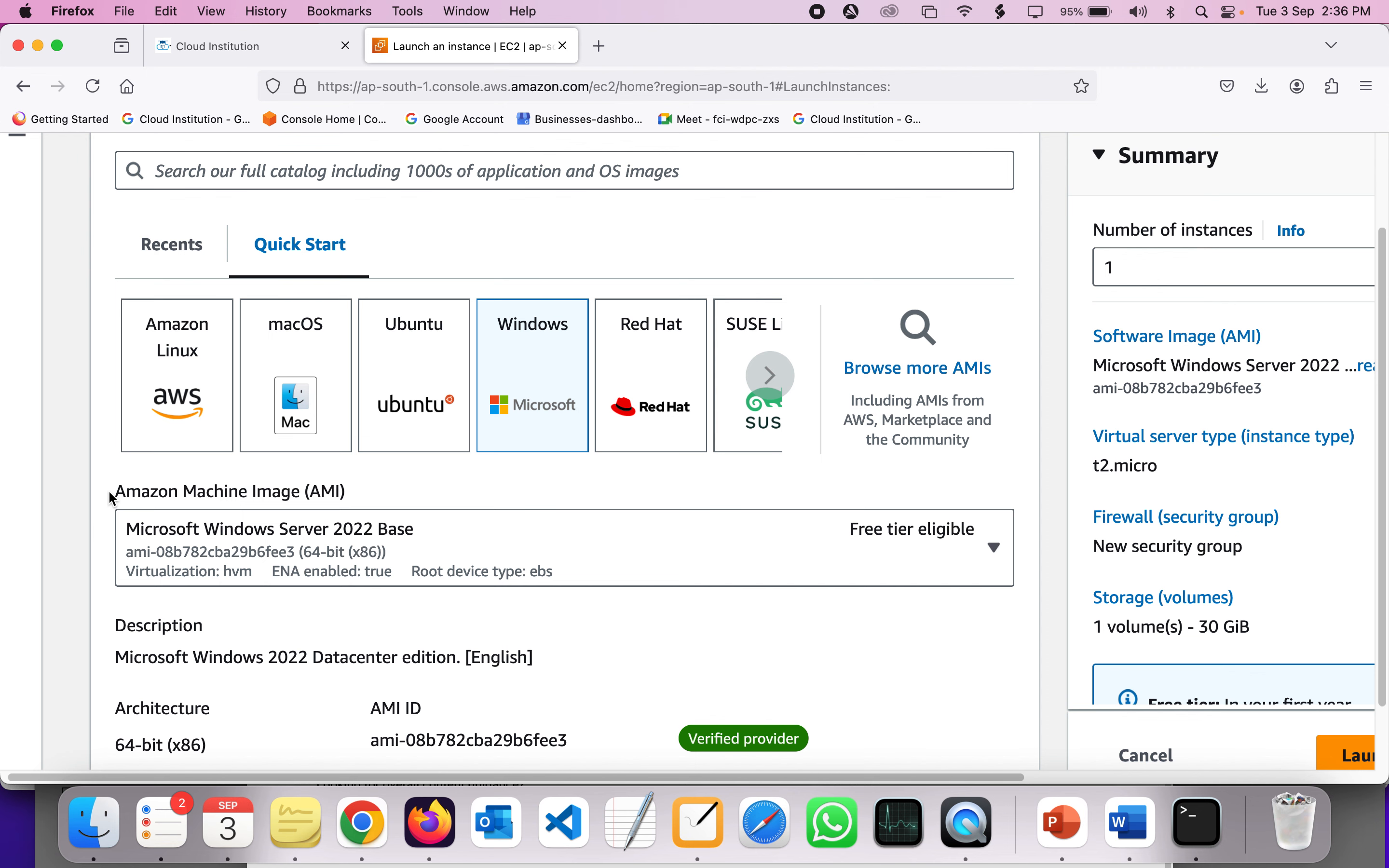
pyautogui.scroll(-10, 113, 498)
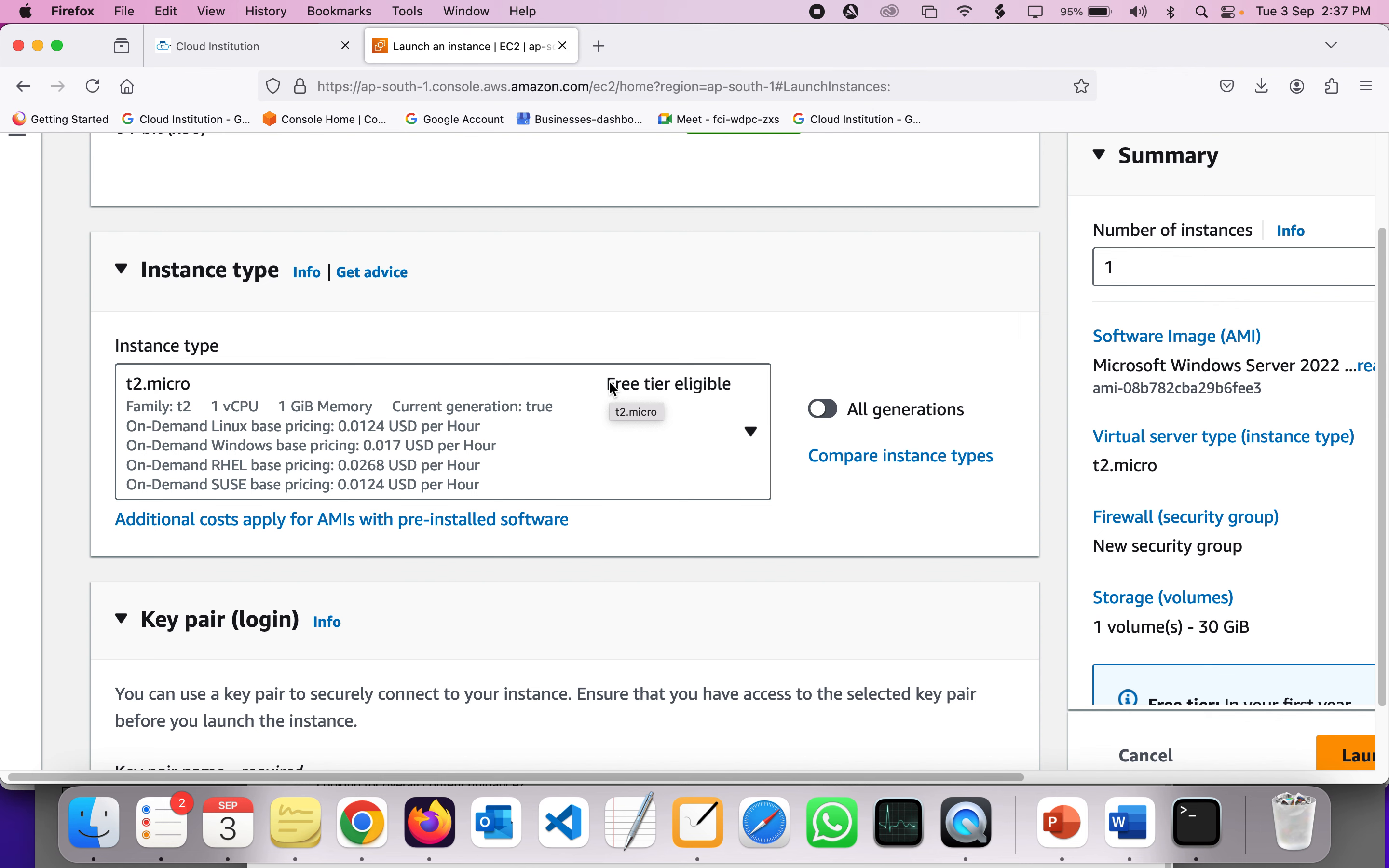
# - Review the t2.micro instance type and its 750-hour free-tier allowance
pyautogui.press('super+minus')
pyautogui.press('super+minus')
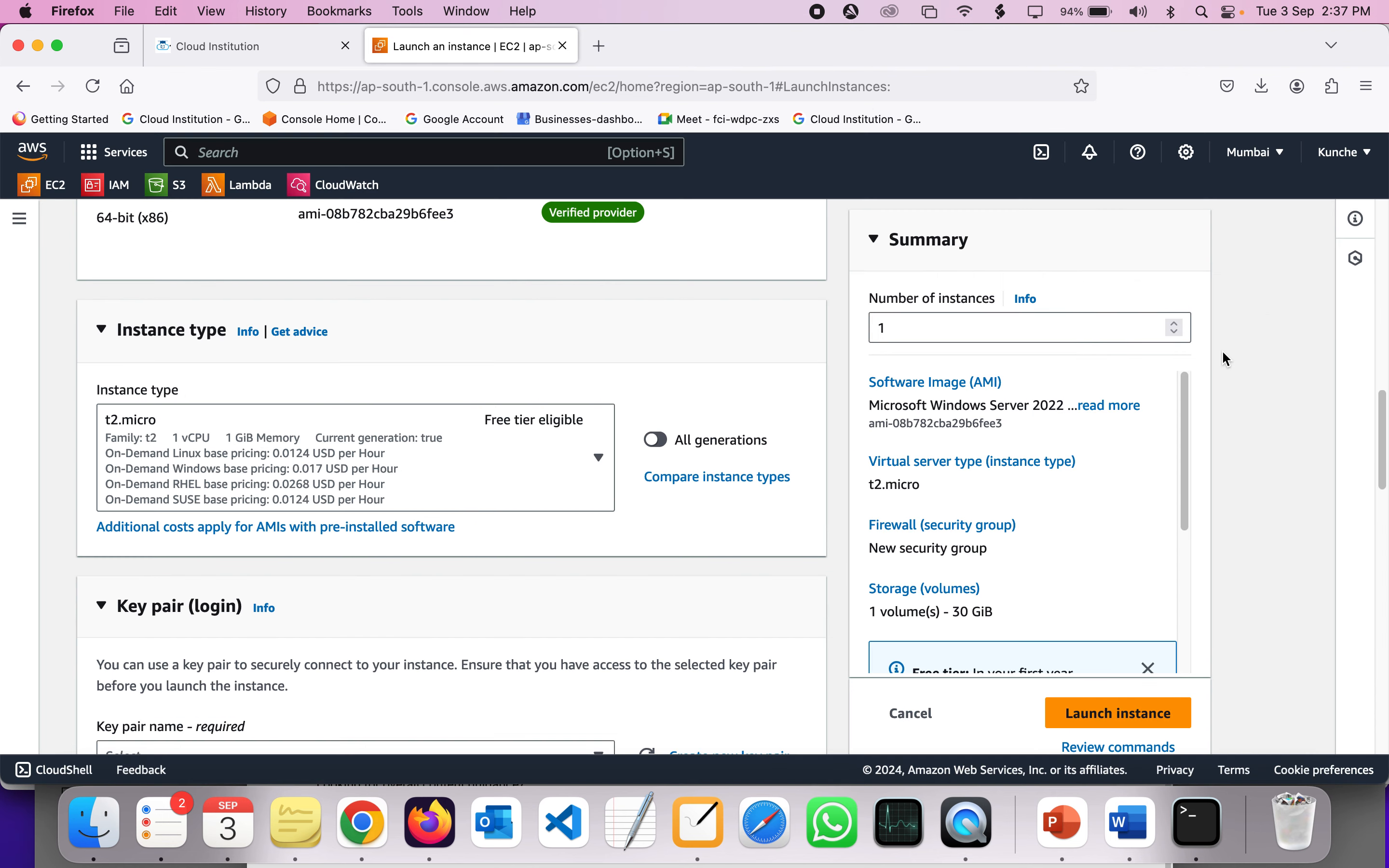
pyautogui.scroll(-3, 1068, 410)
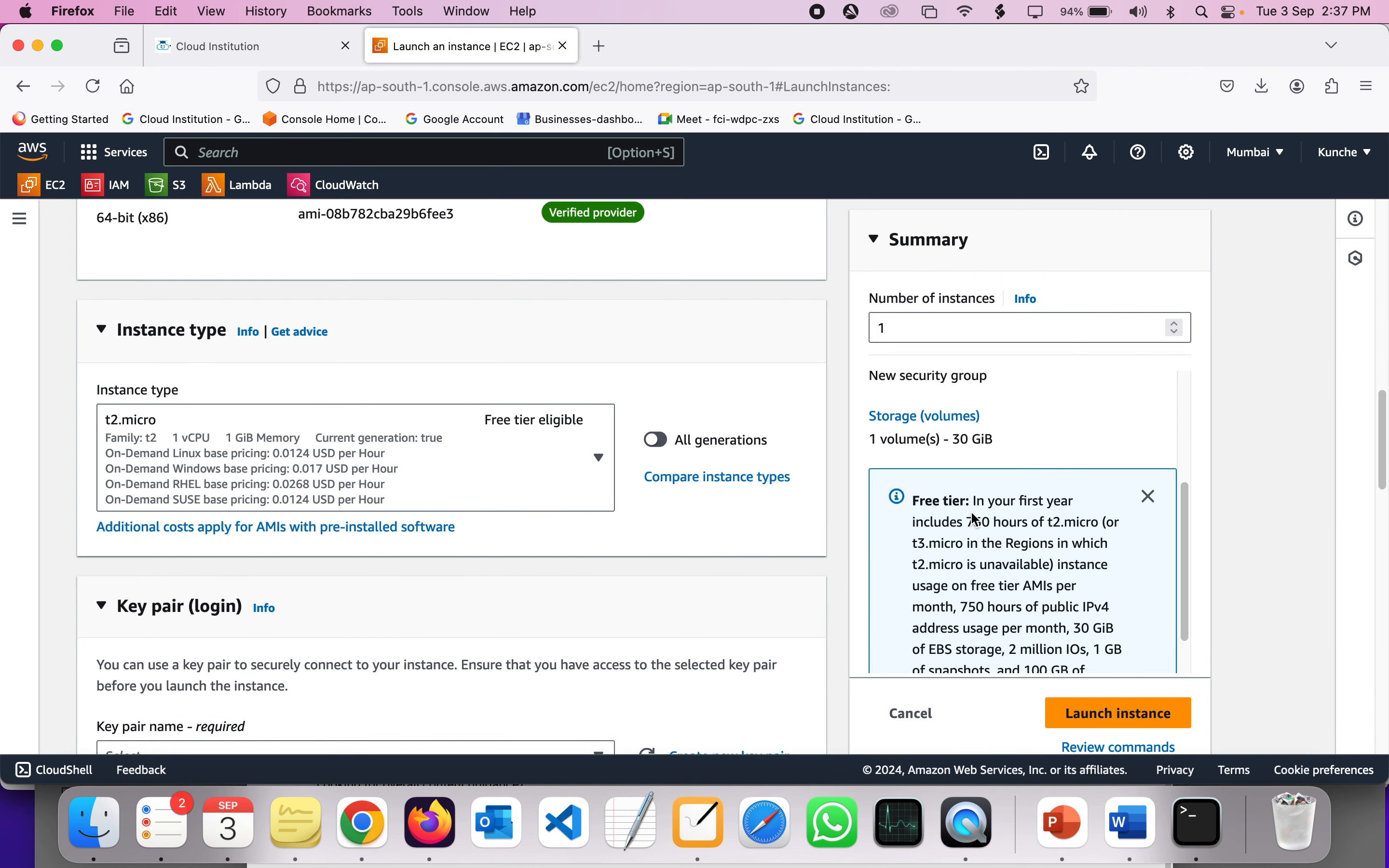
pyautogui.moveTo(974, 519); pyautogui.dragTo(1076, 523)
pyautogui.click(1054, 523)
pyautogui.scroll(3, 1075, 523)
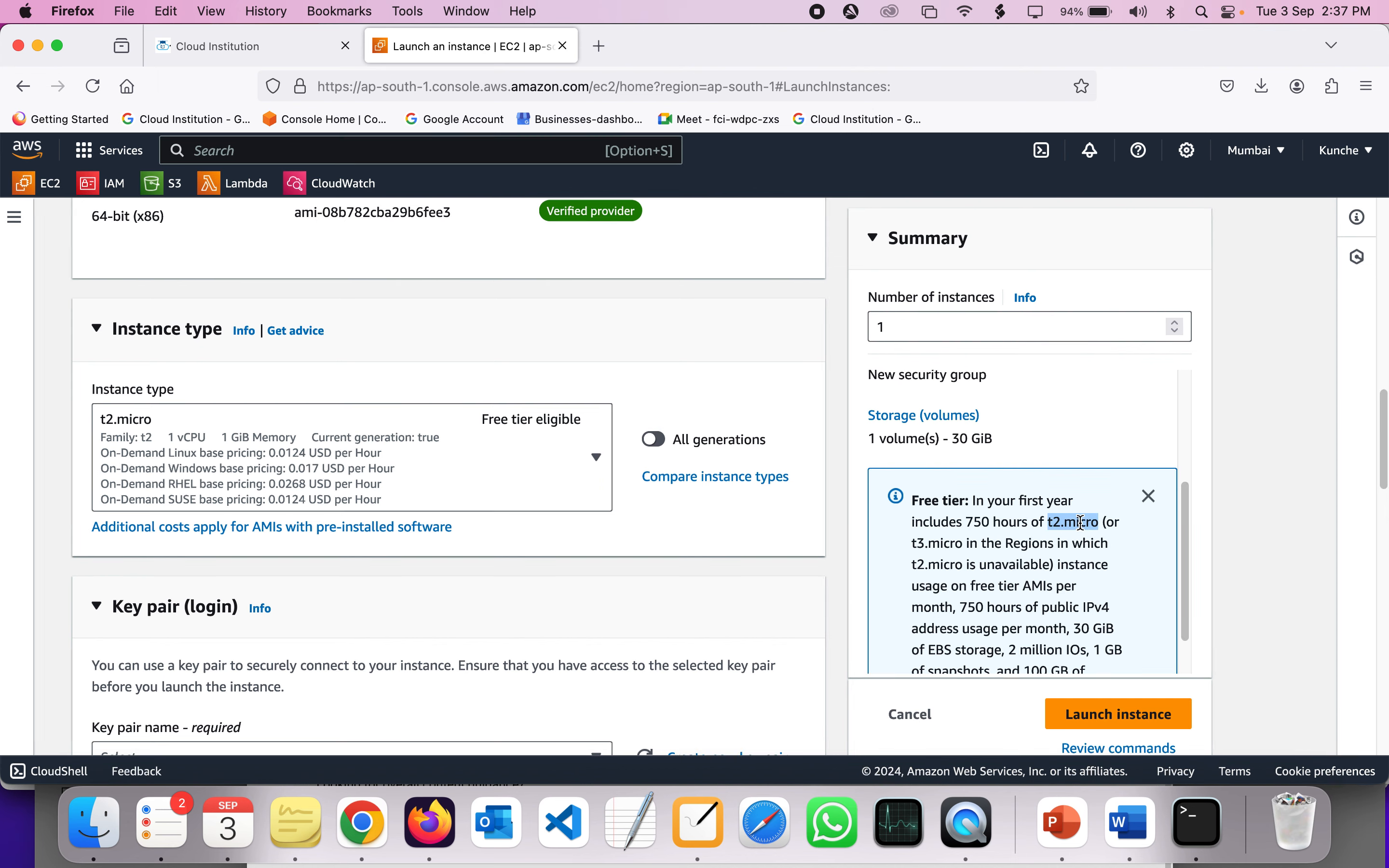
pyautogui.scroll(2, 1080, 523)
pyautogui.hscroll(-10, 1080, 523)
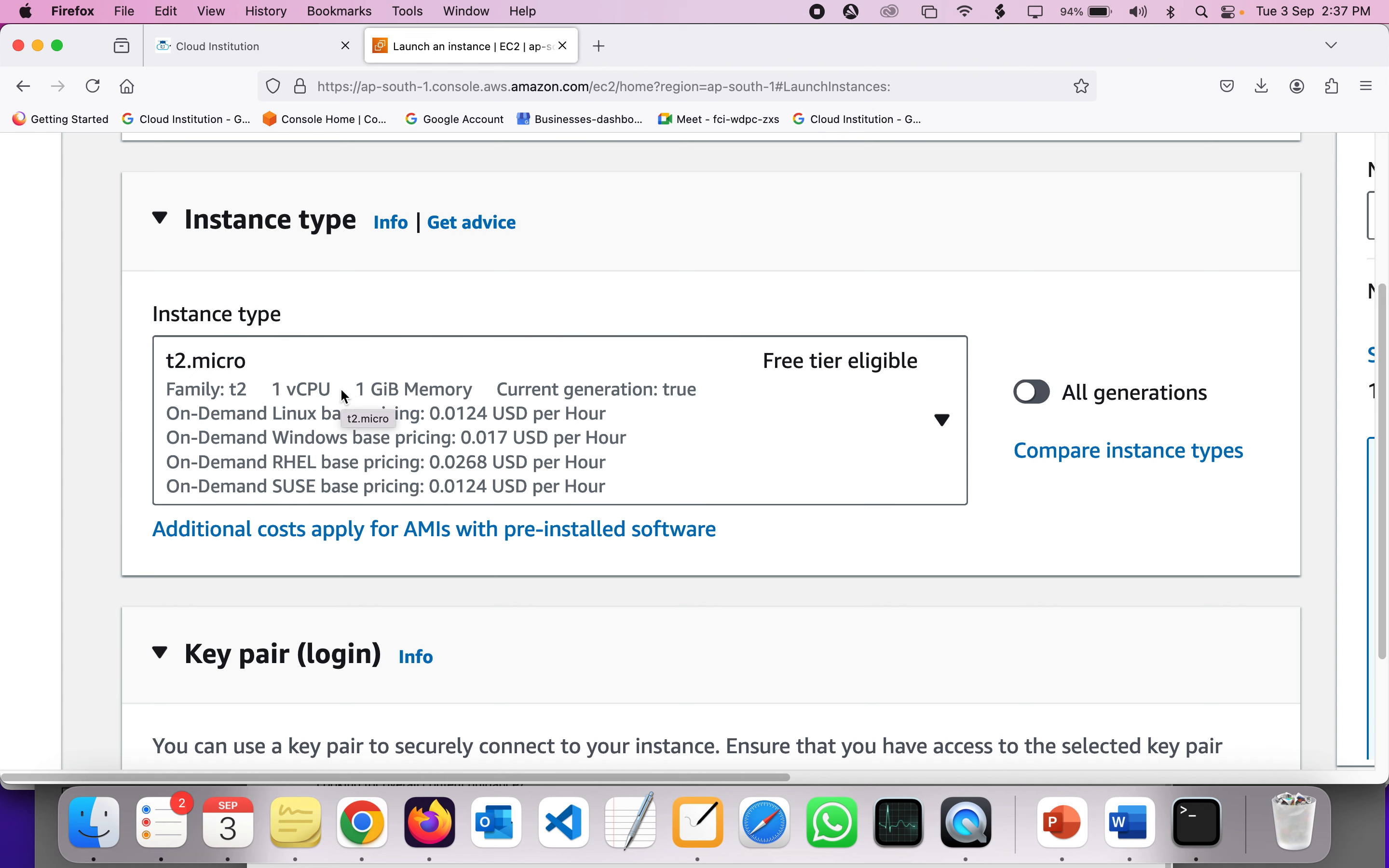
# - Bring up the Create key pair dialog from the Key pair (login) section
pyautogui.press('super+minus')
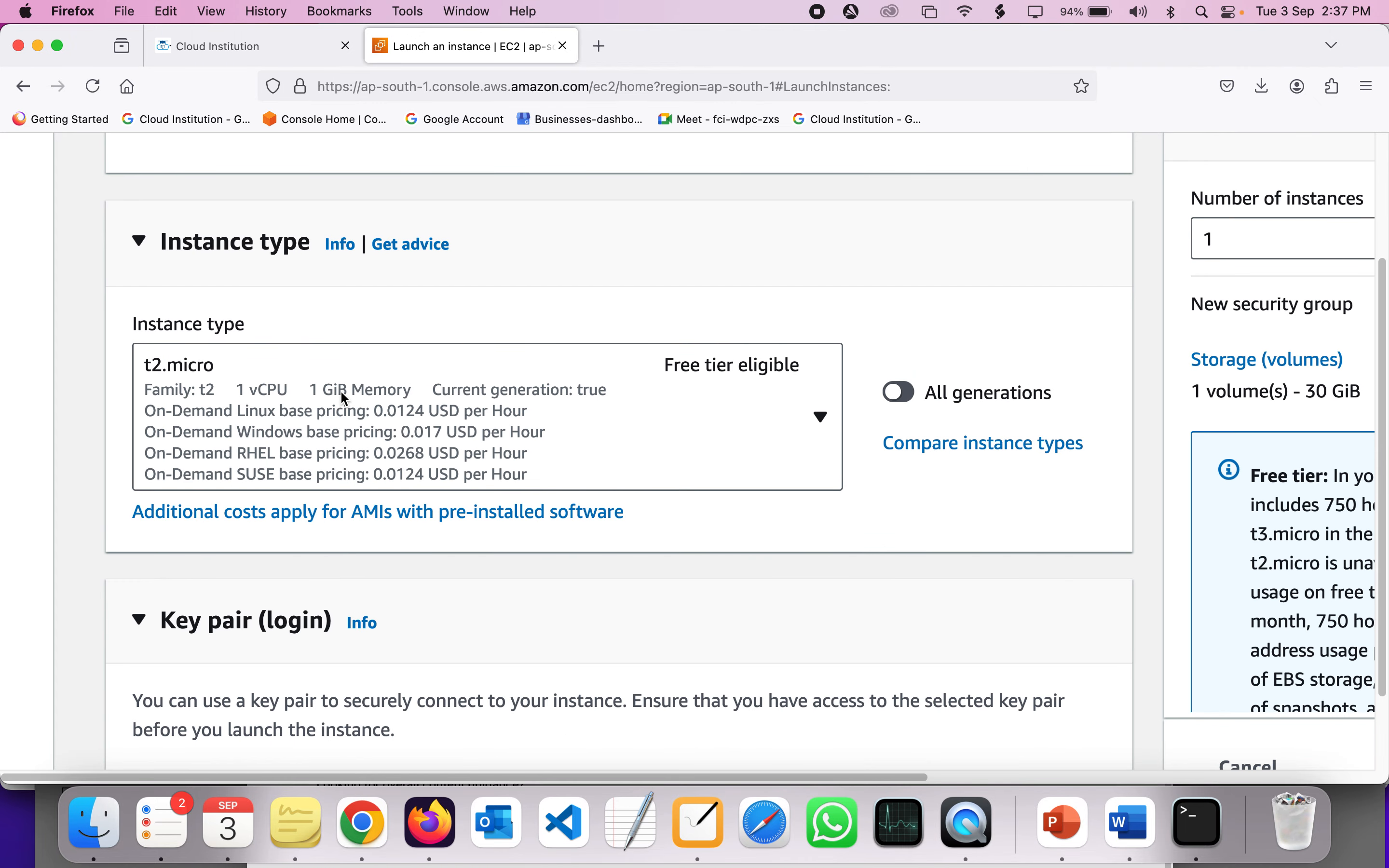
pyautogui.scroll(-10, 341, 391)
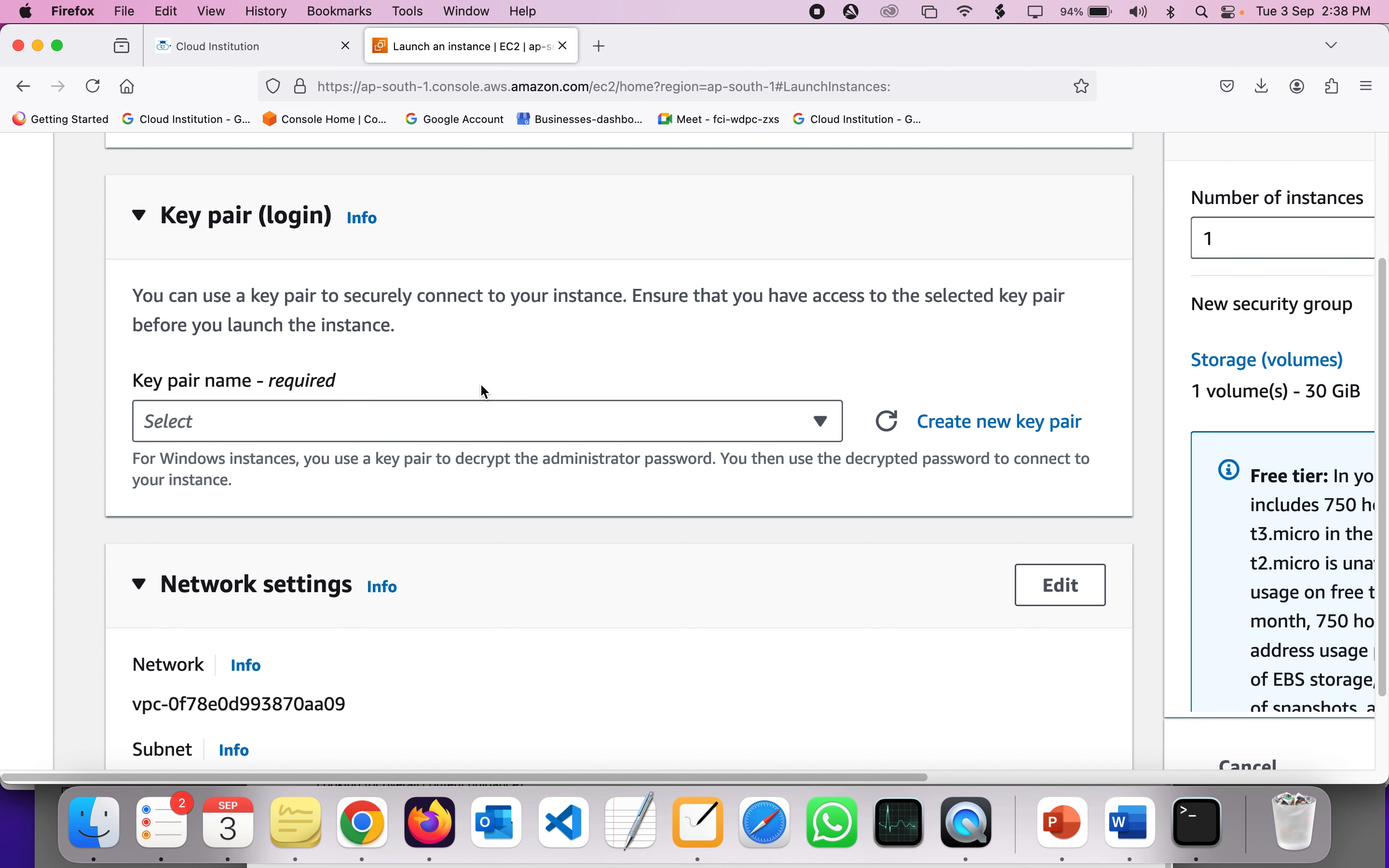
pyautogui.click(957, 428)
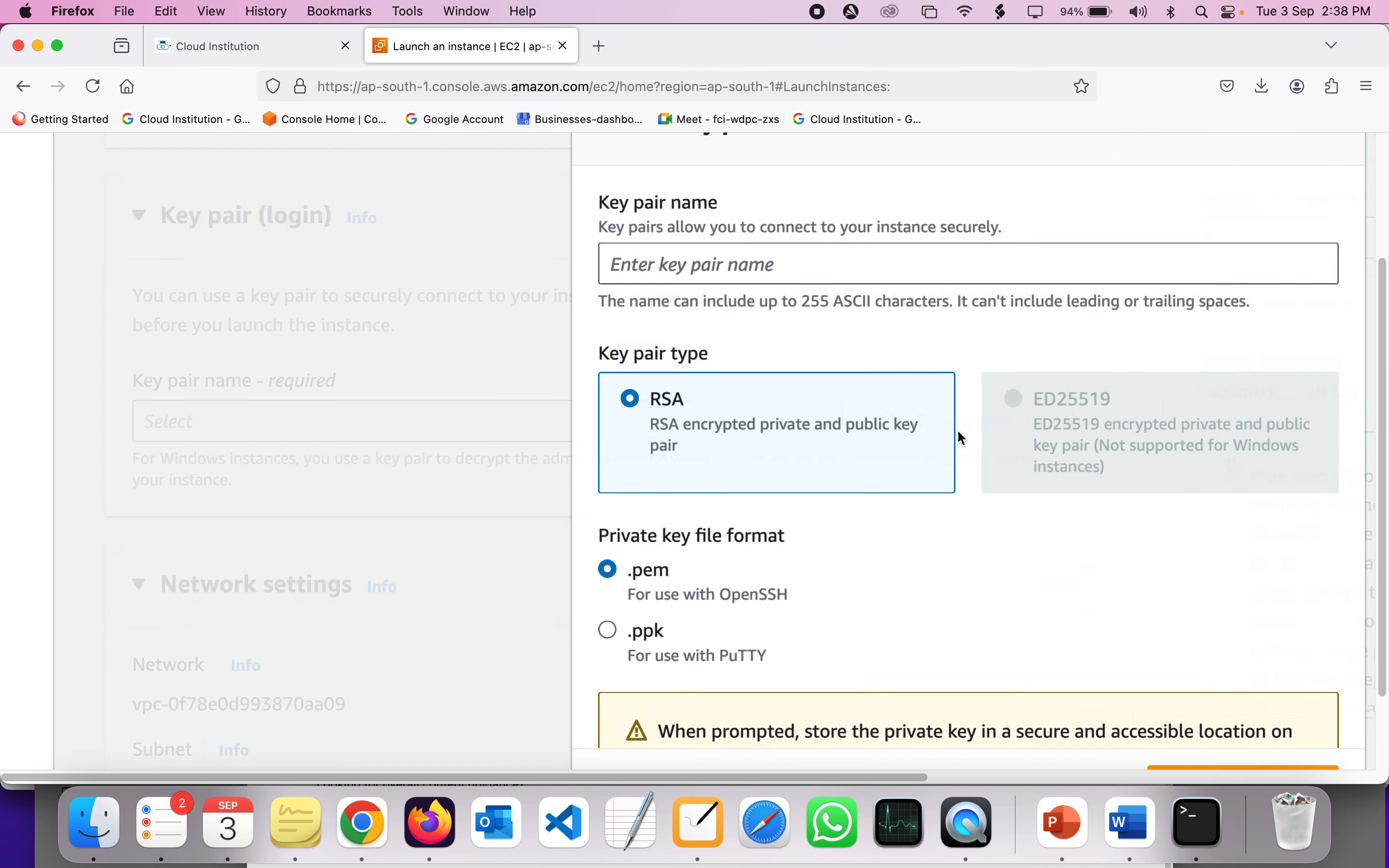
# - Create the RSA key pair win-key in .pem format, downloading win-key.pem
pyautogui.scroll(-3, 957, 430)
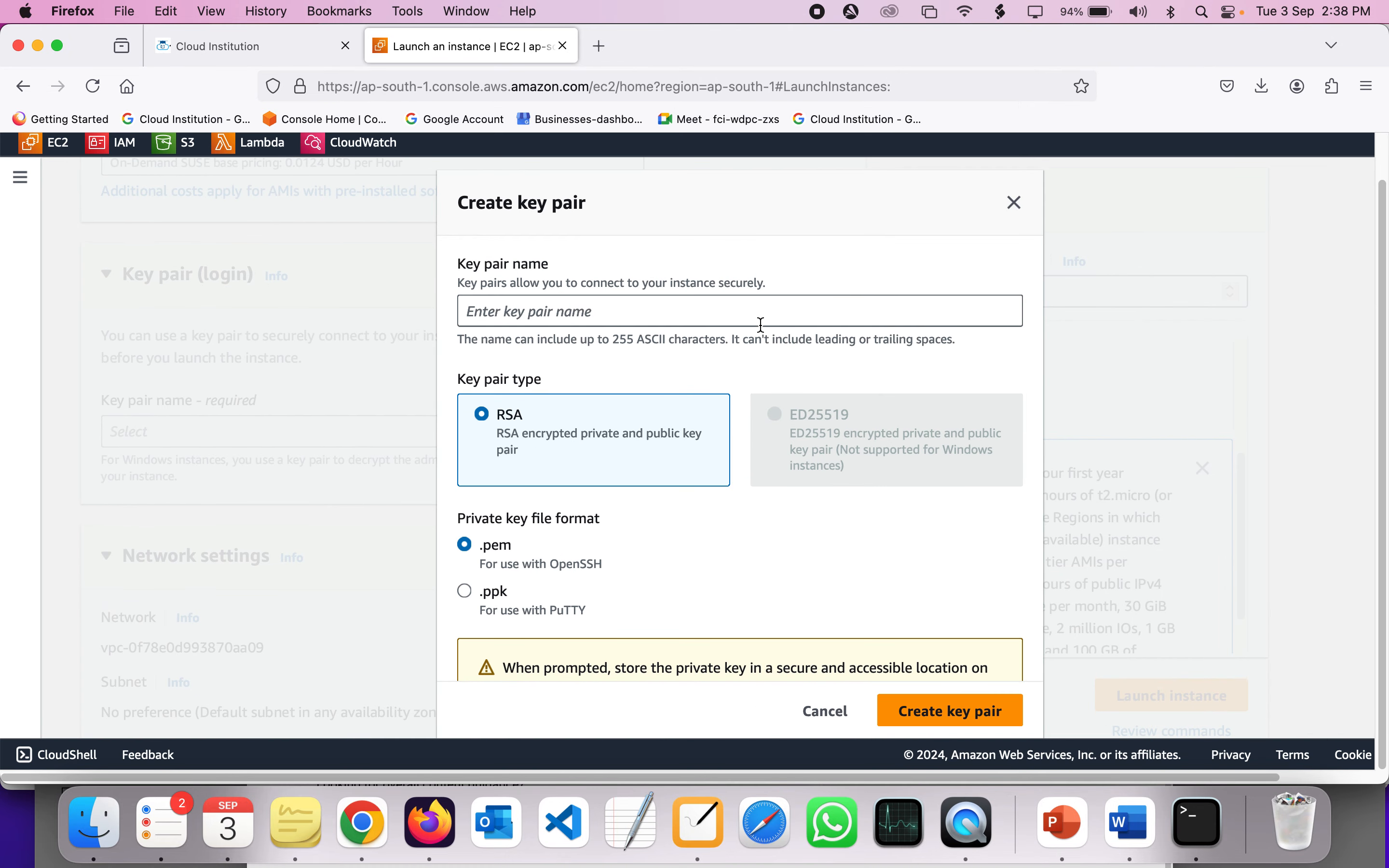
pyautogui.click(739, 308)
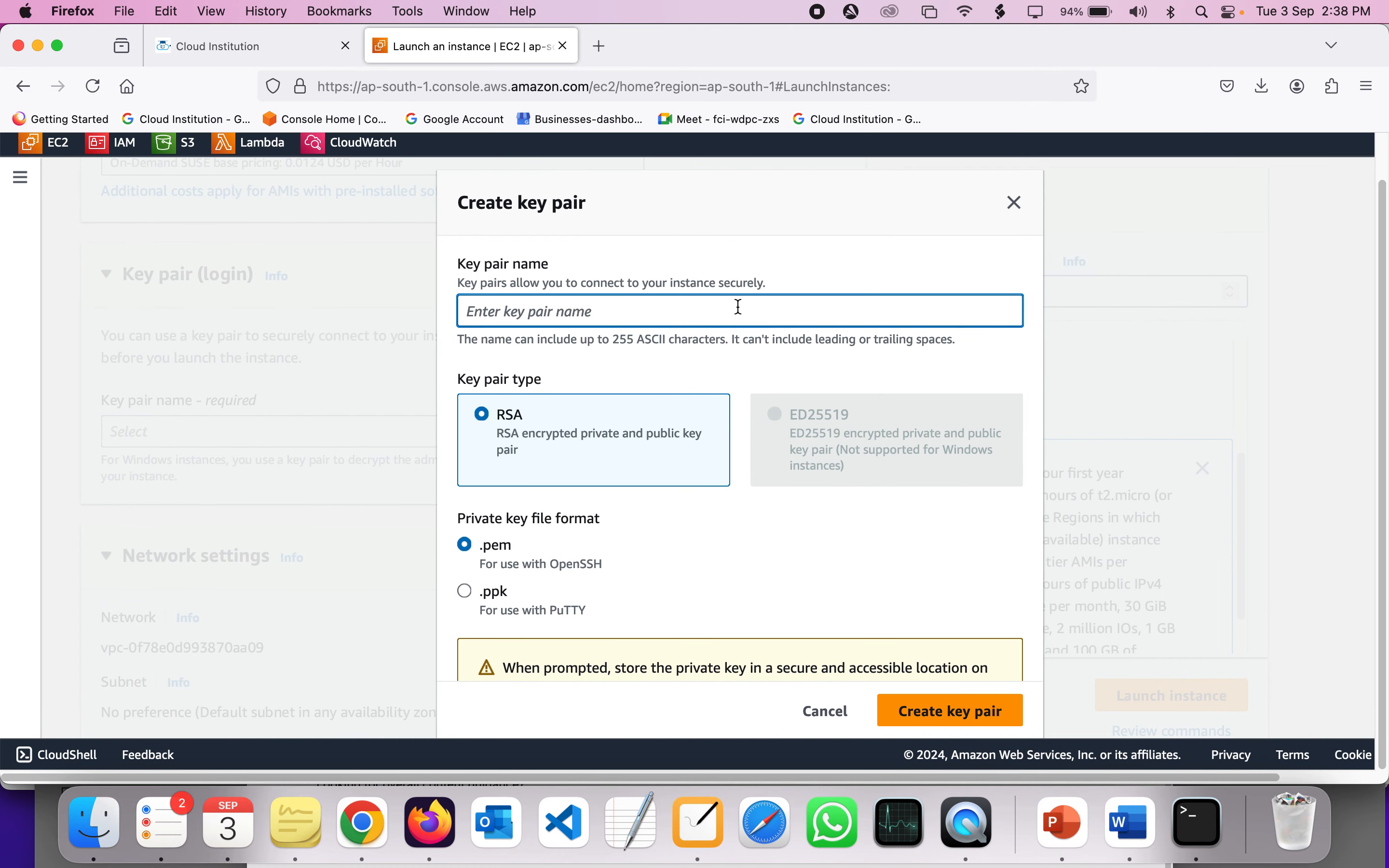
pyautogui.write('win-key')
pyautogui.scroll(-2, 655, 499)
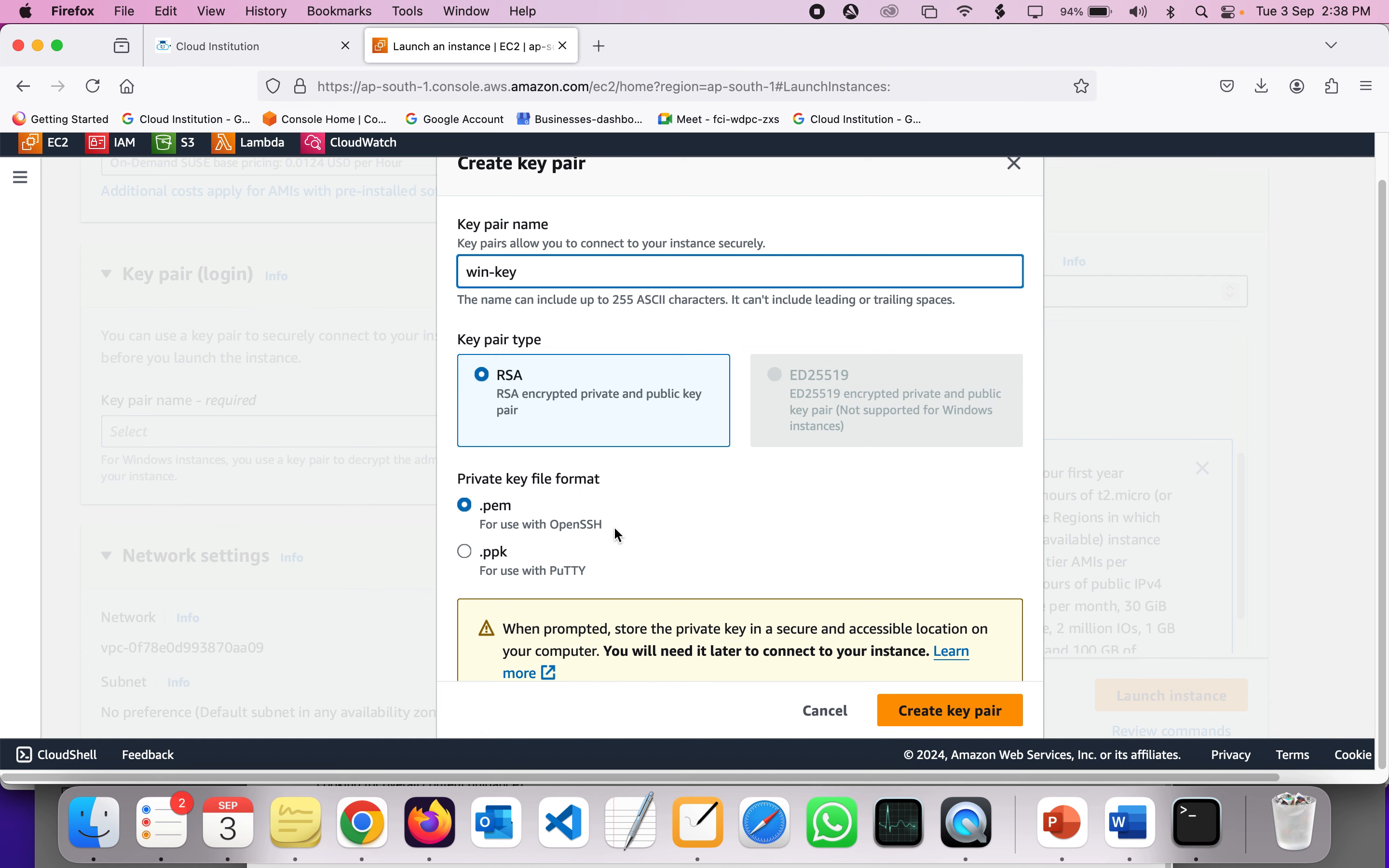
pyautogui.scroll(-2, 841, 567)
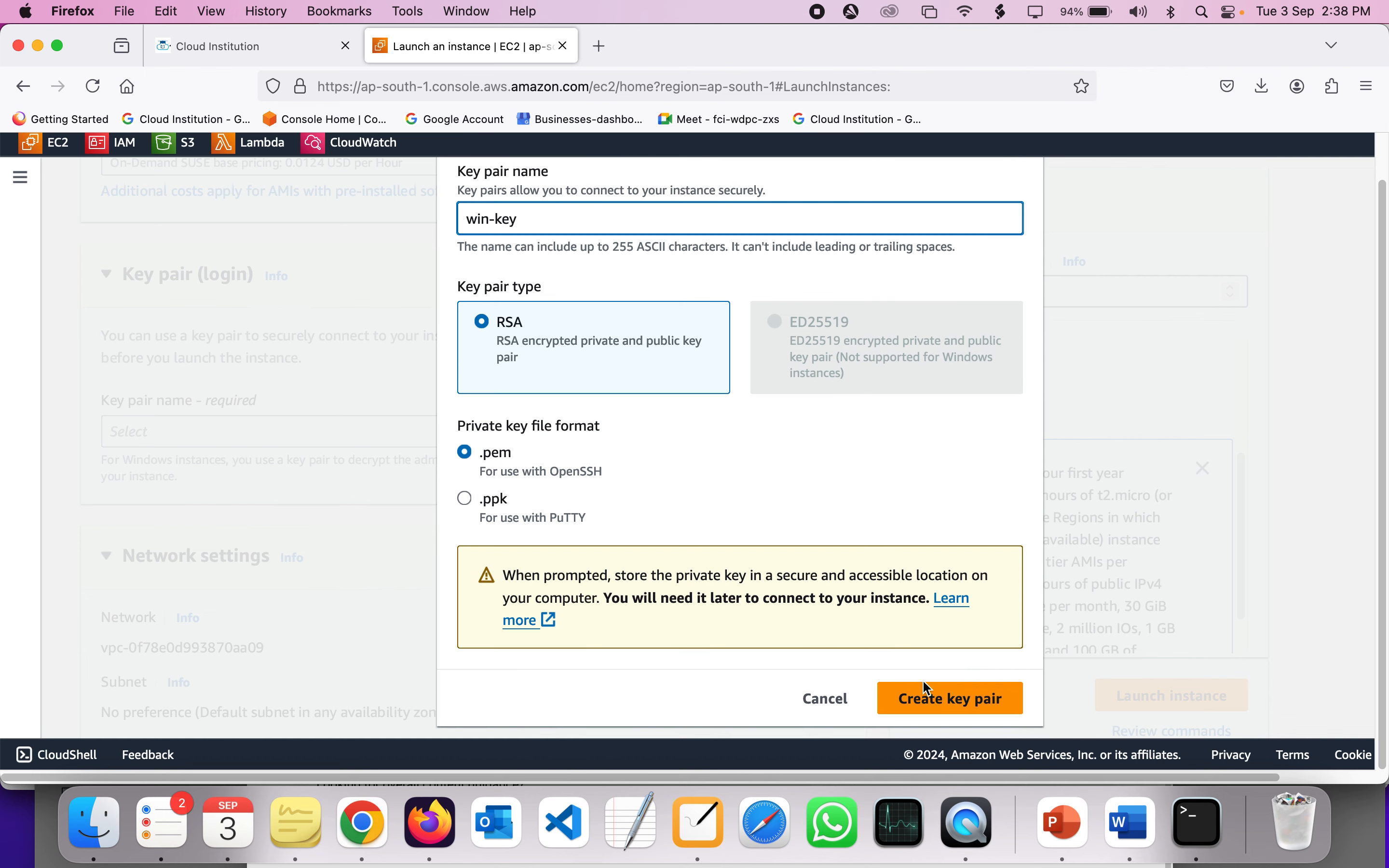
pyautogui.click(927, 695)
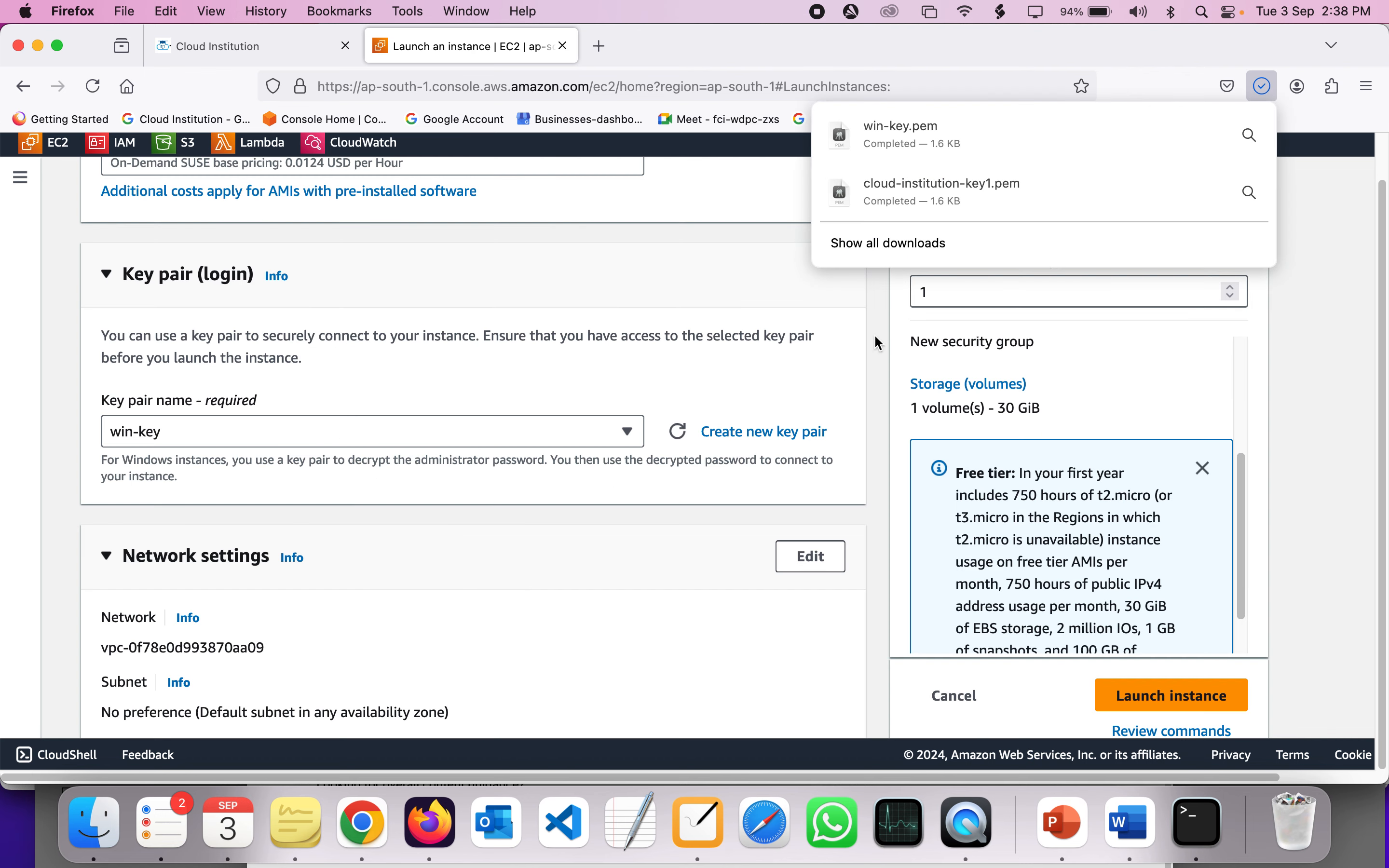
pyautogui.scroll(-10, 316, 393)
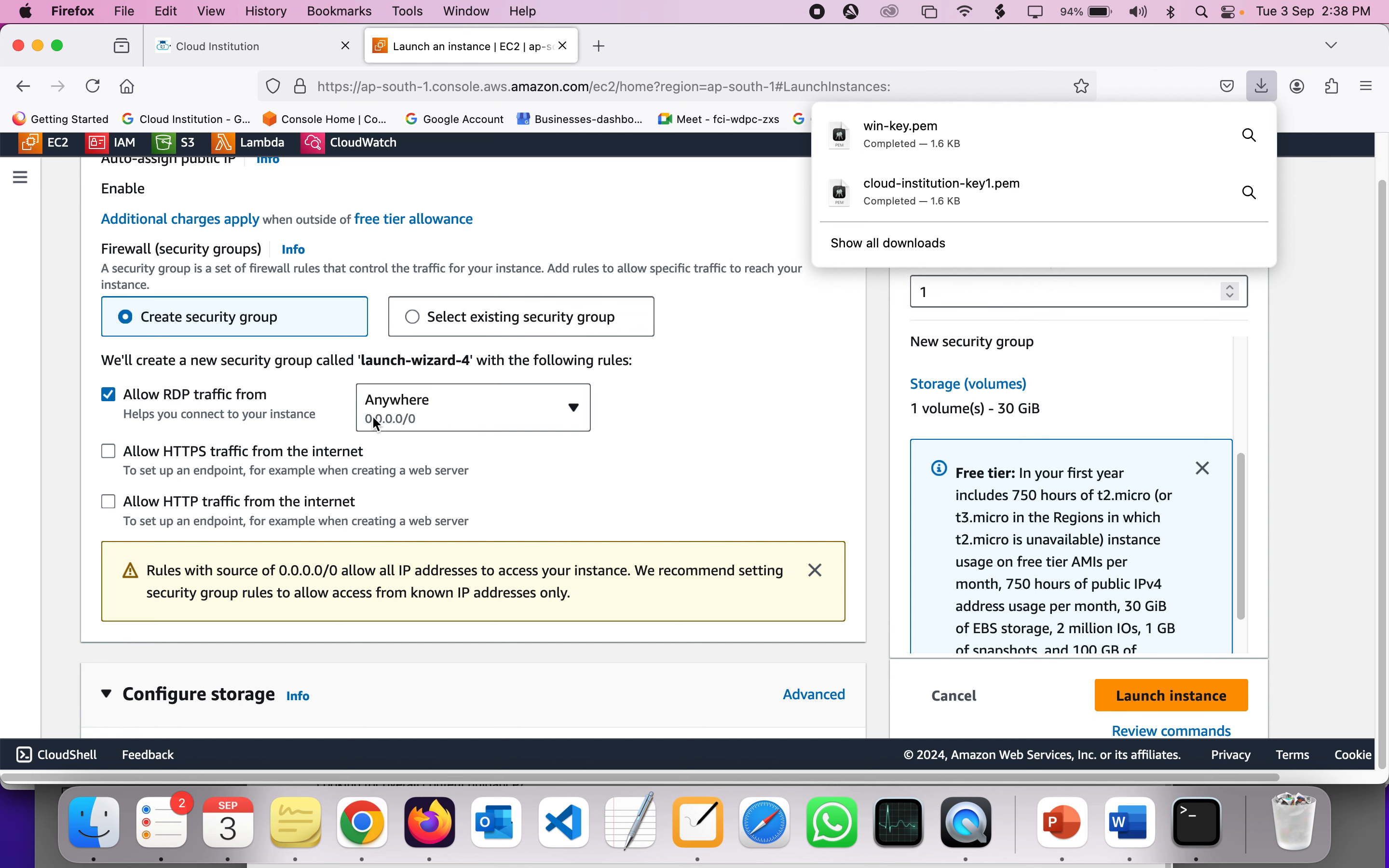
# - Set the gp2 root volume to 30 GiB after trying 29, within the 30 GB free tier
pyautogui.scroll(3, 371, 414)
pyautogui.scroll(-1, 372, 414)
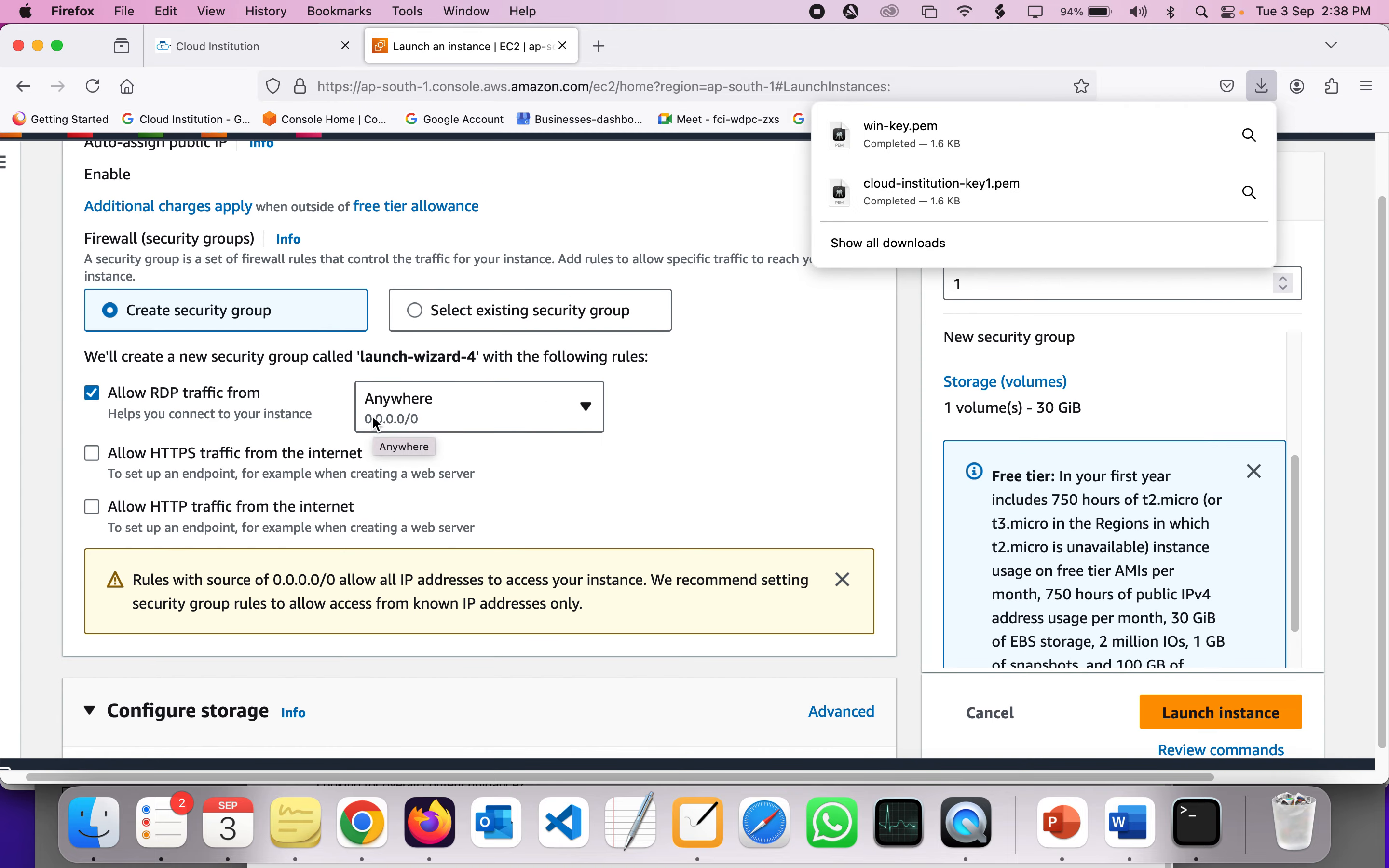
pyautogui.scroll(-2, 376, 424)
pyautogui.scroll(-5, 384, 424)
pyautogui.scroll(1, 382, 419)
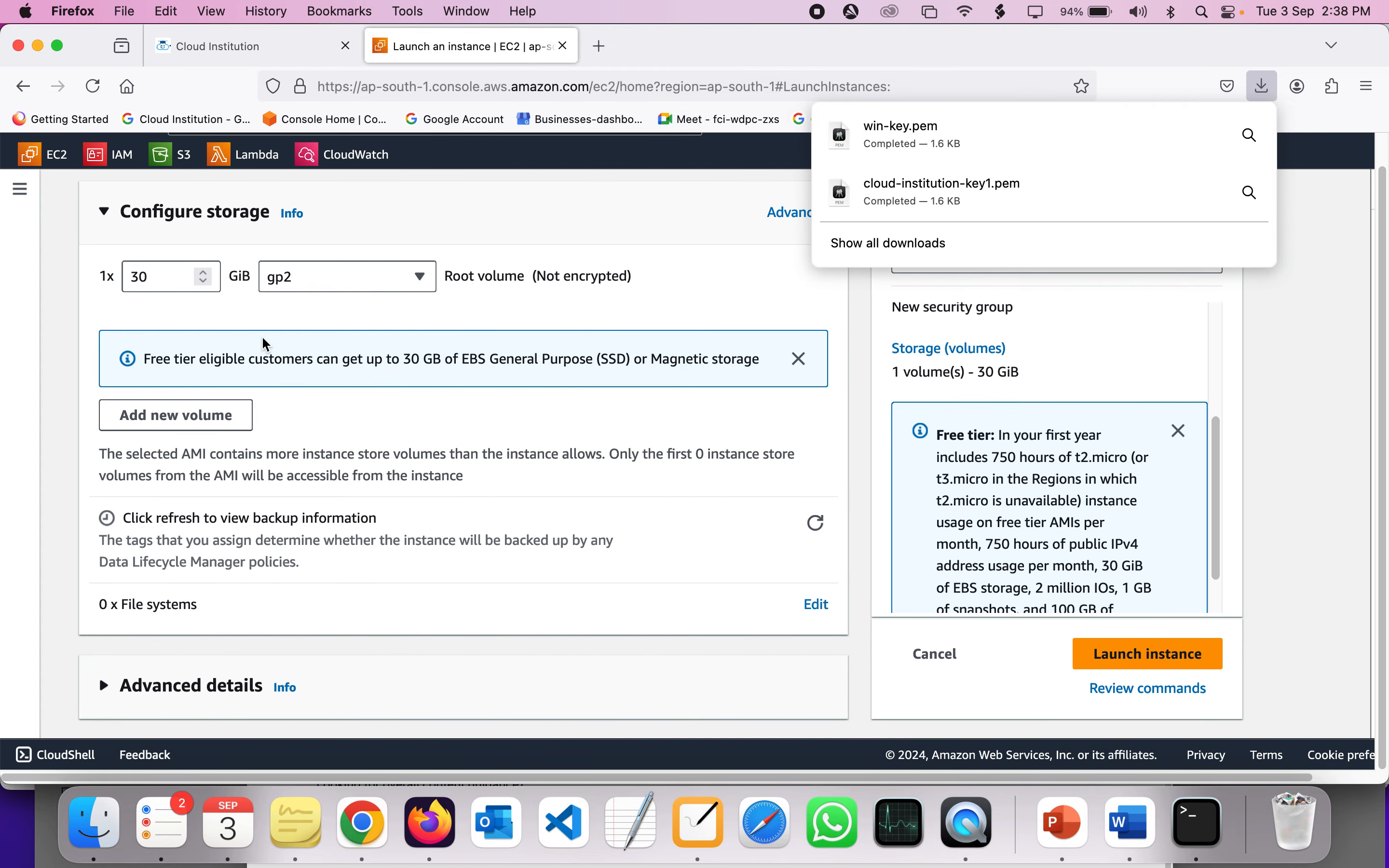
pyautogui.doubleClick(148, 270)
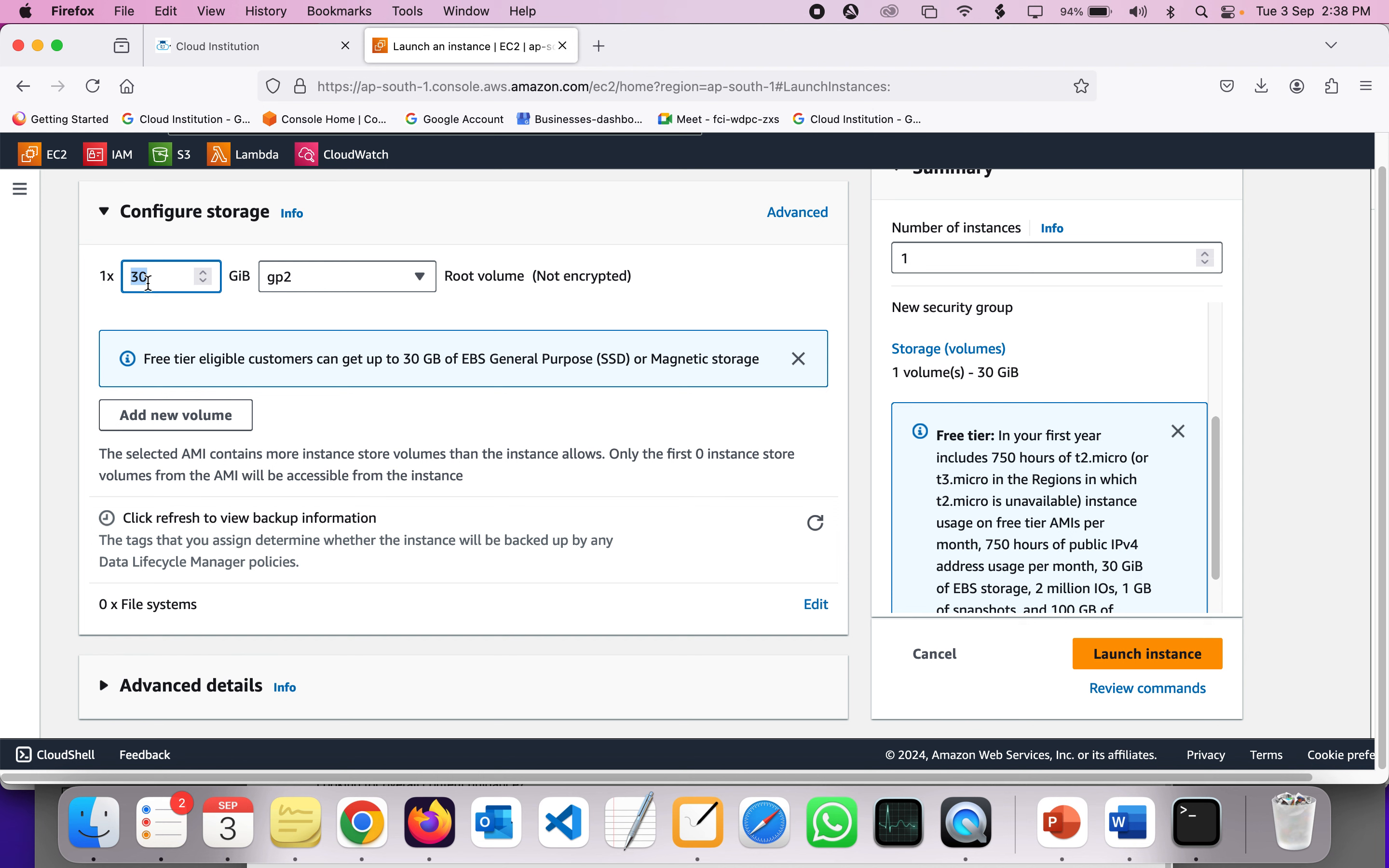
pyautogui.click(149, 283)
pyautogui.press('BackSpace')
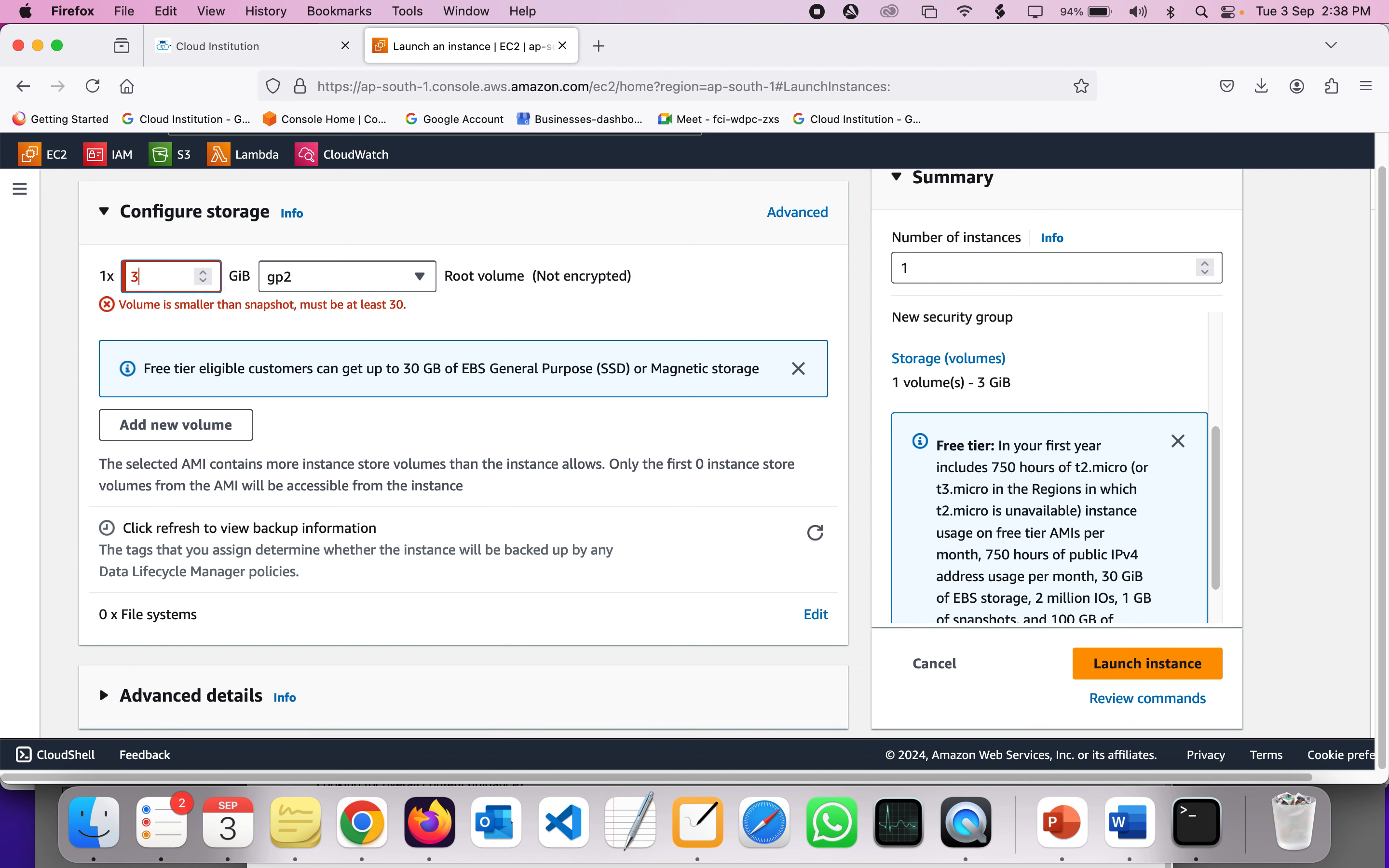
pyautogui.press('BackSpace')
pyautogui.write('29')
pyautogui.press('BackSpace')
pyautogui.press('BackSpace')
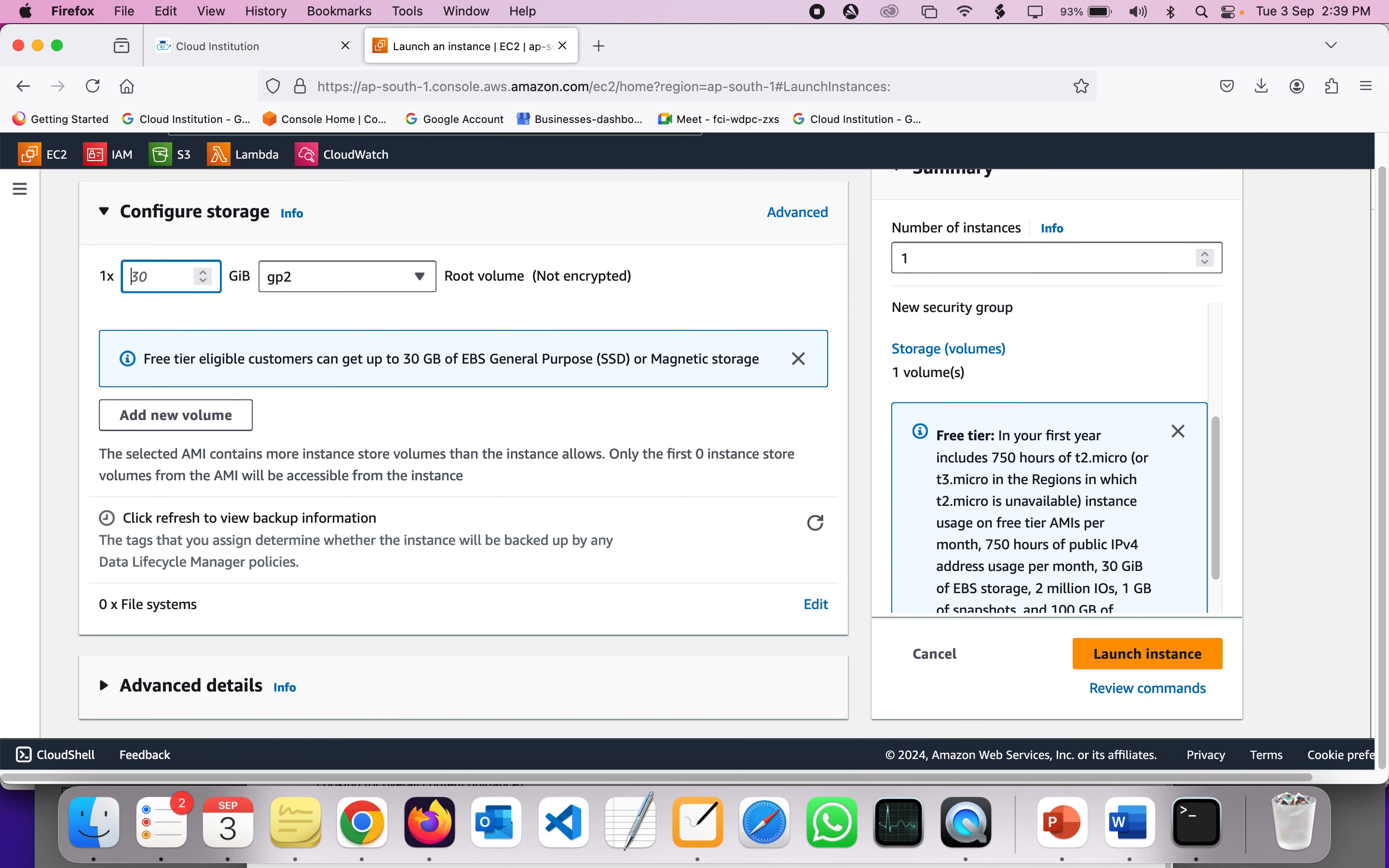
pyautogui.write('30')
pyautogui.scroll(2, 285, 346)
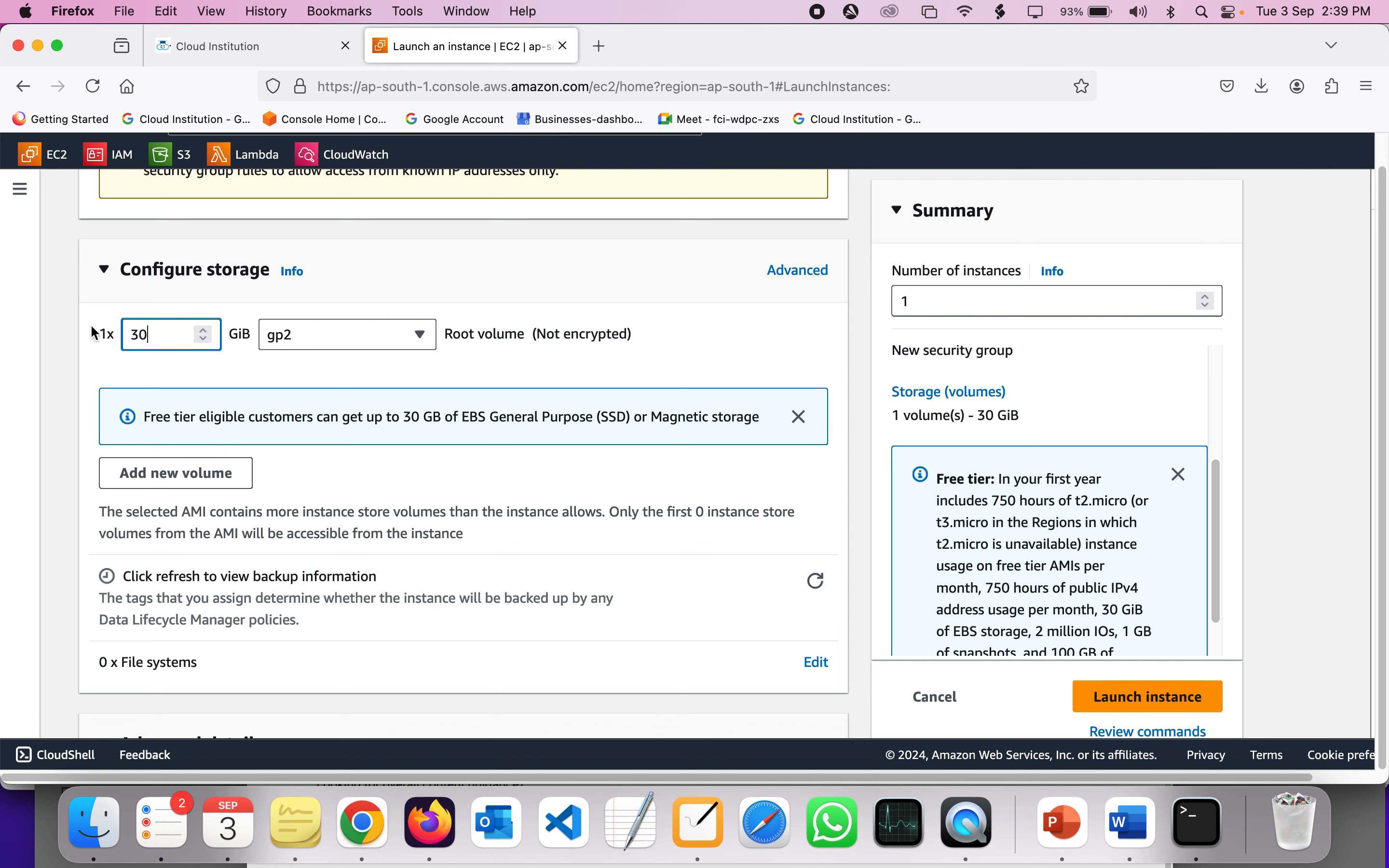
pyautogui.doubleClick(409, 418)
pyautogui.scroll(-2, 408, 422)
pyautogui.scroll(3, 424, 419)
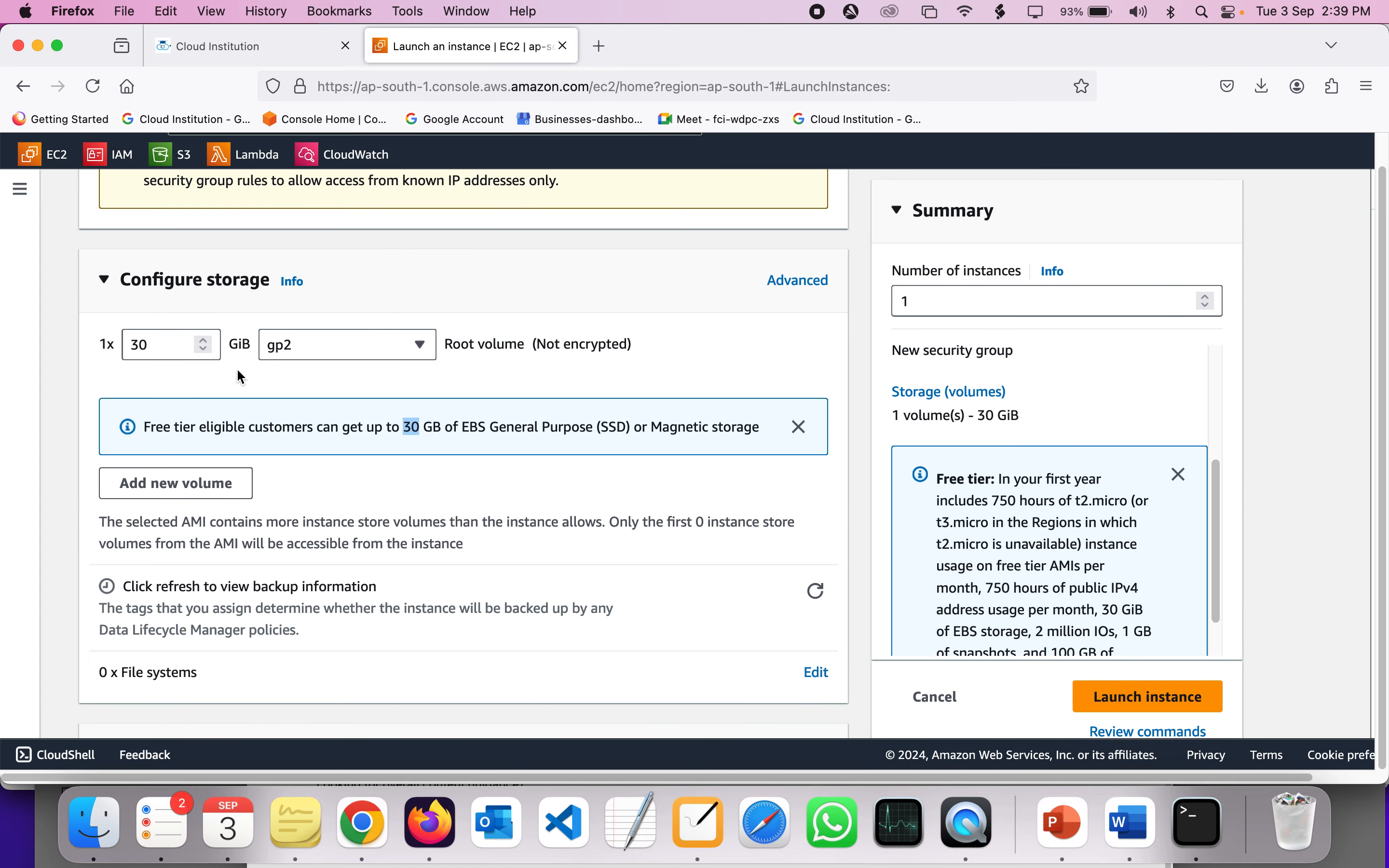
pyautogui.doubleClick(169, 344)
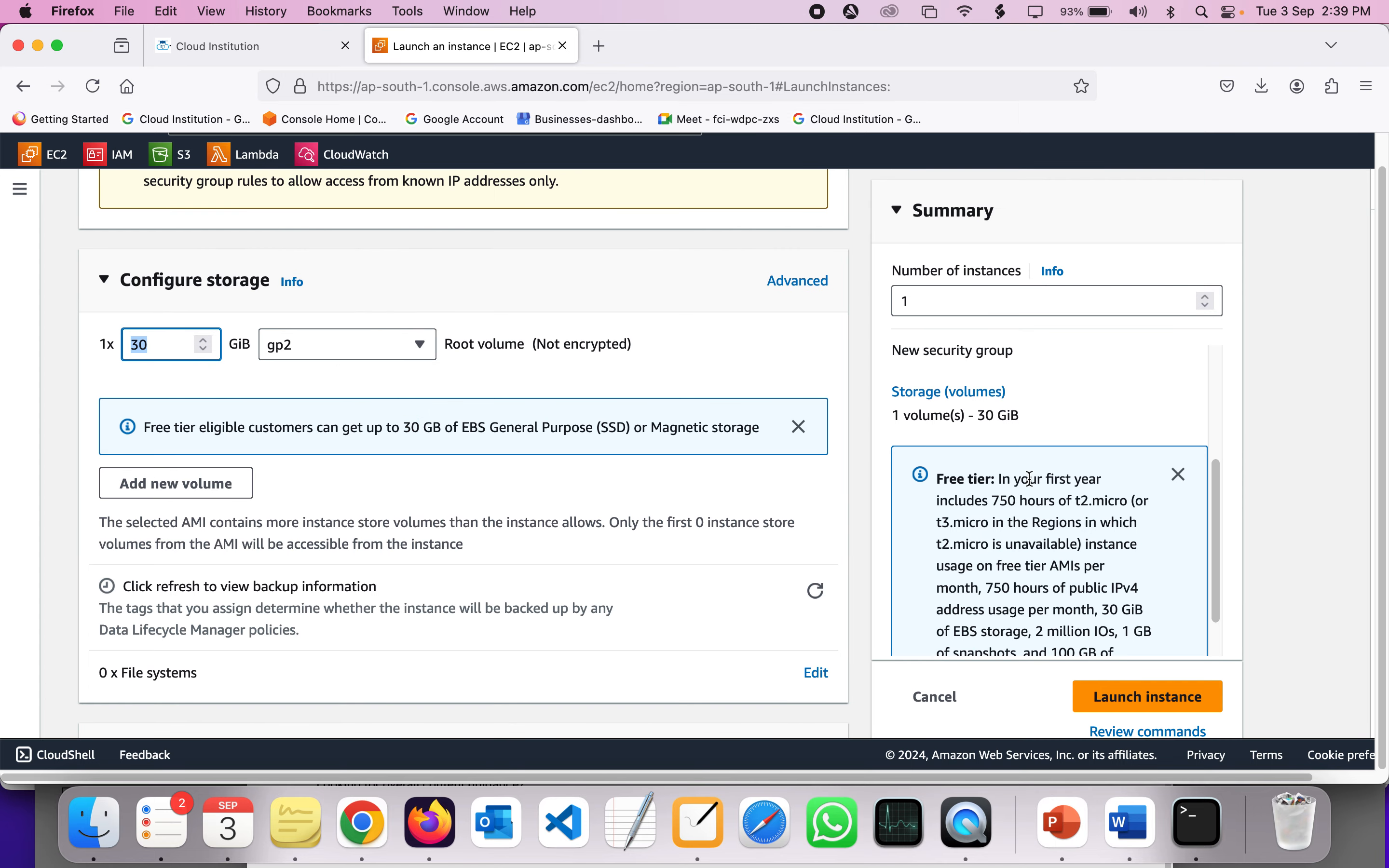
# - Confirm the number of instances is 1 and launch the instance
pyautogui.click(925, 301)
pyautogui.click(1239, 440)
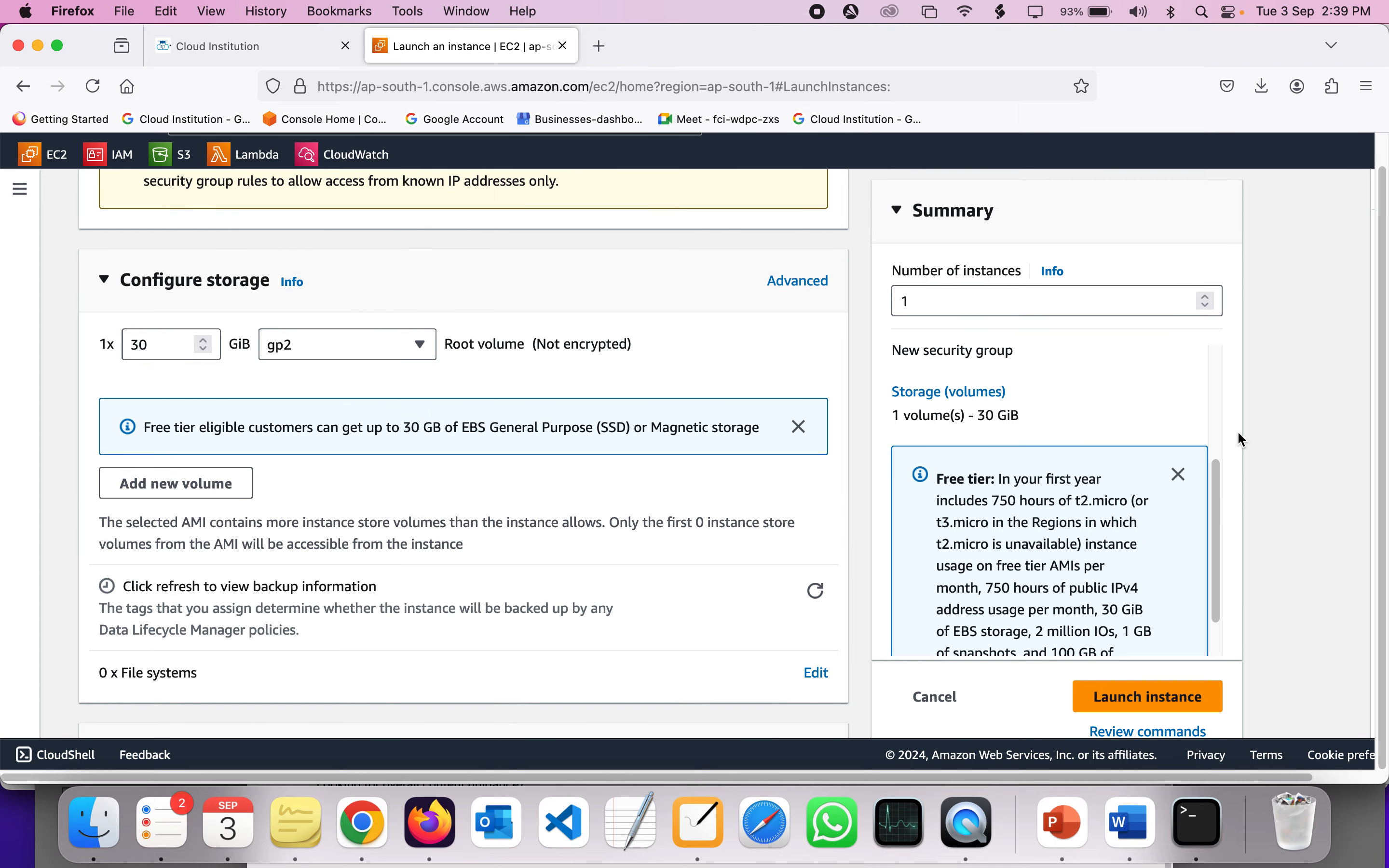
pyautogui.scroll(-2, 1238, 433)
pyautogui.scroll(-1, 1022, 510)
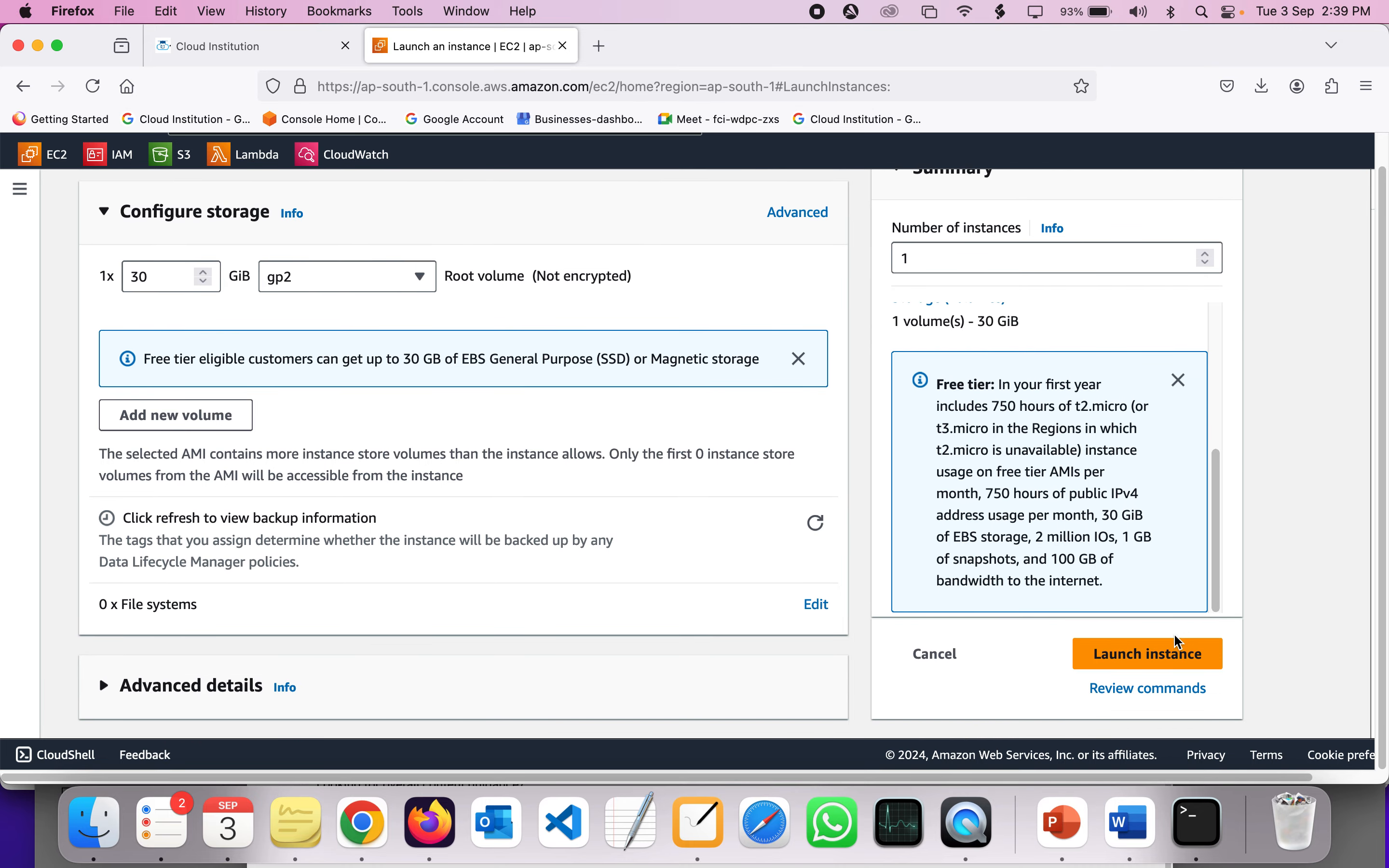
pyautogui.click(1153, 654)
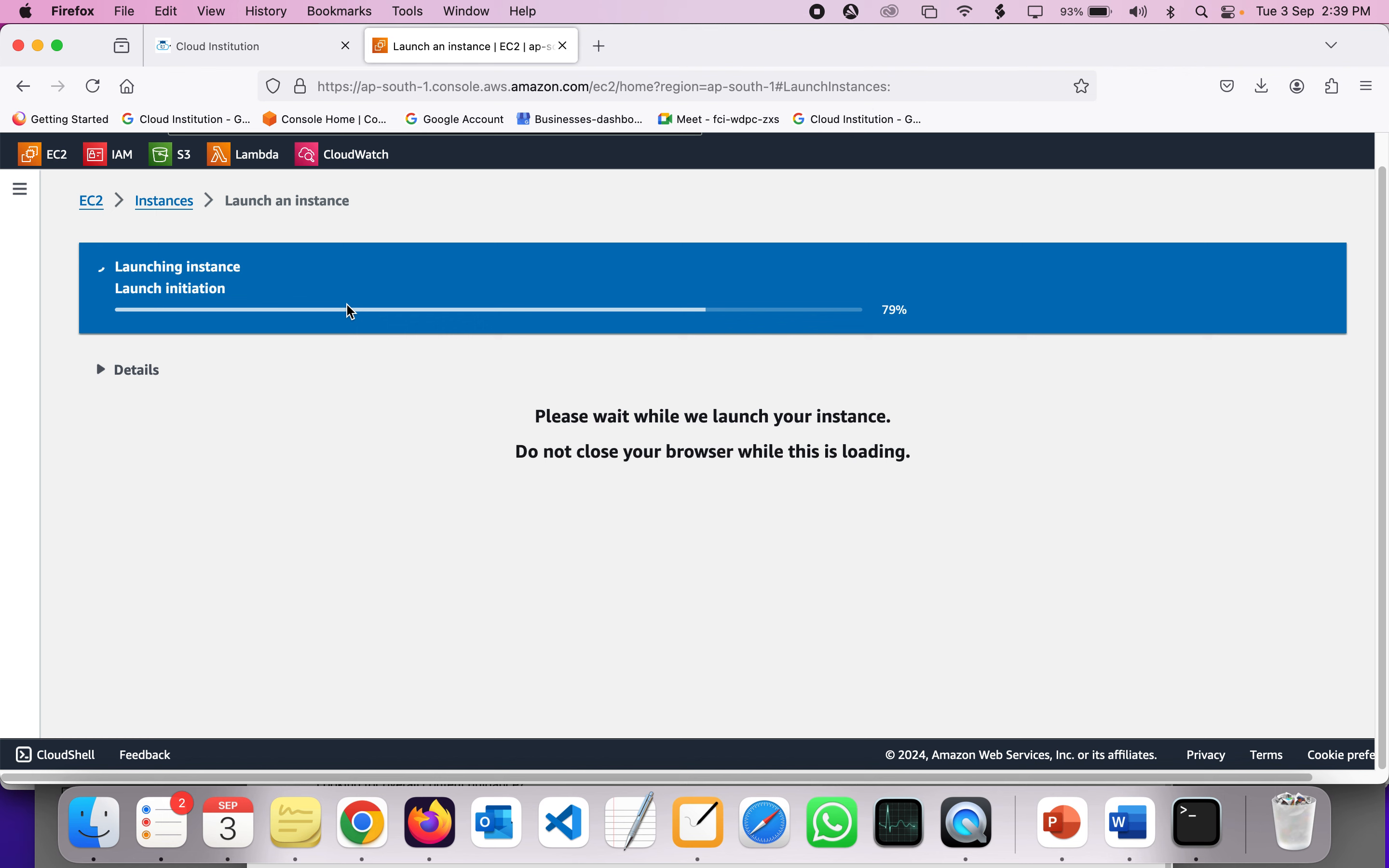
# - Refresh the Instances list, widen the Name column, and select Cloud-institution-win
pyautogui.click(170, 211)
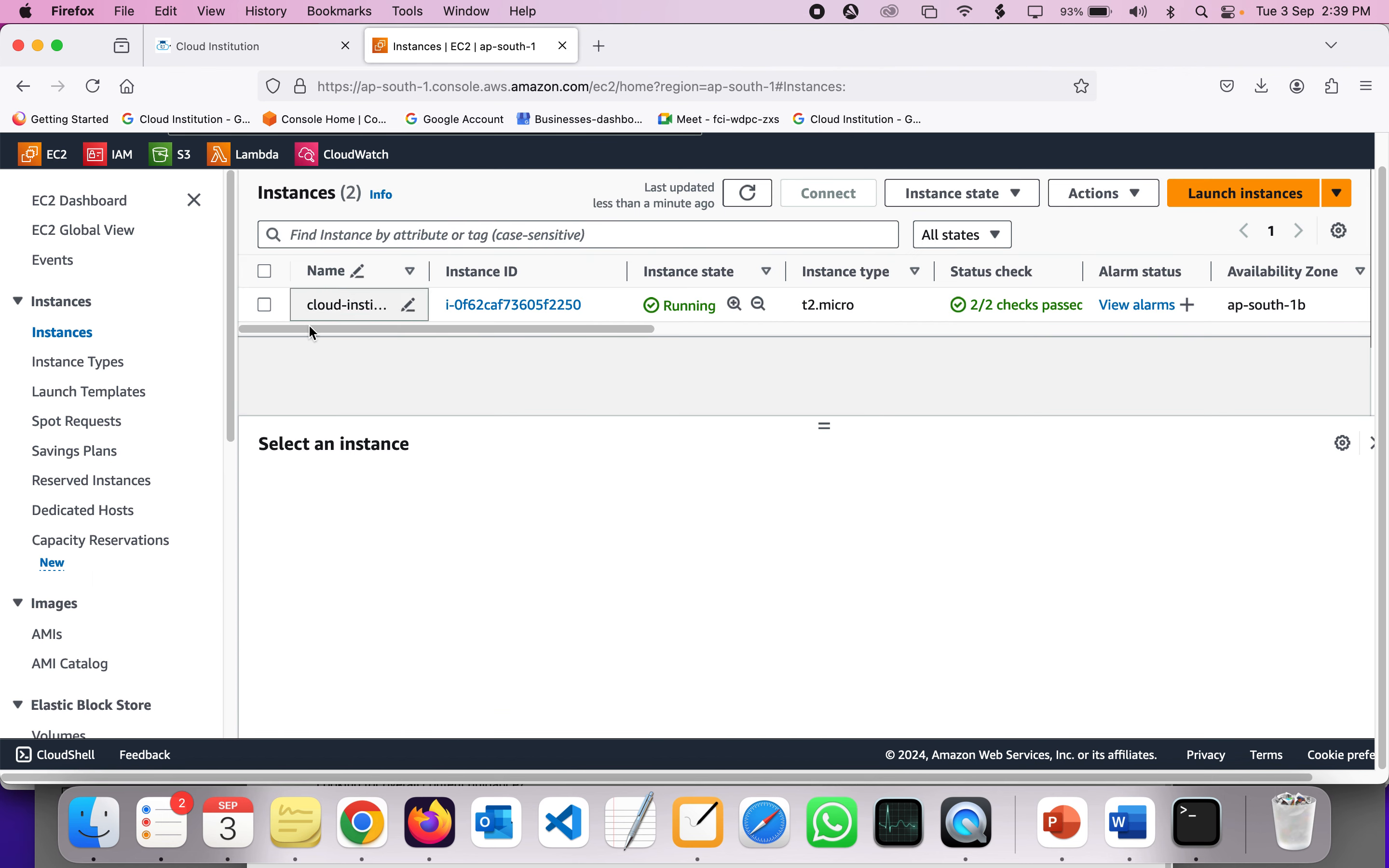
pyautogui.click(753, 202)
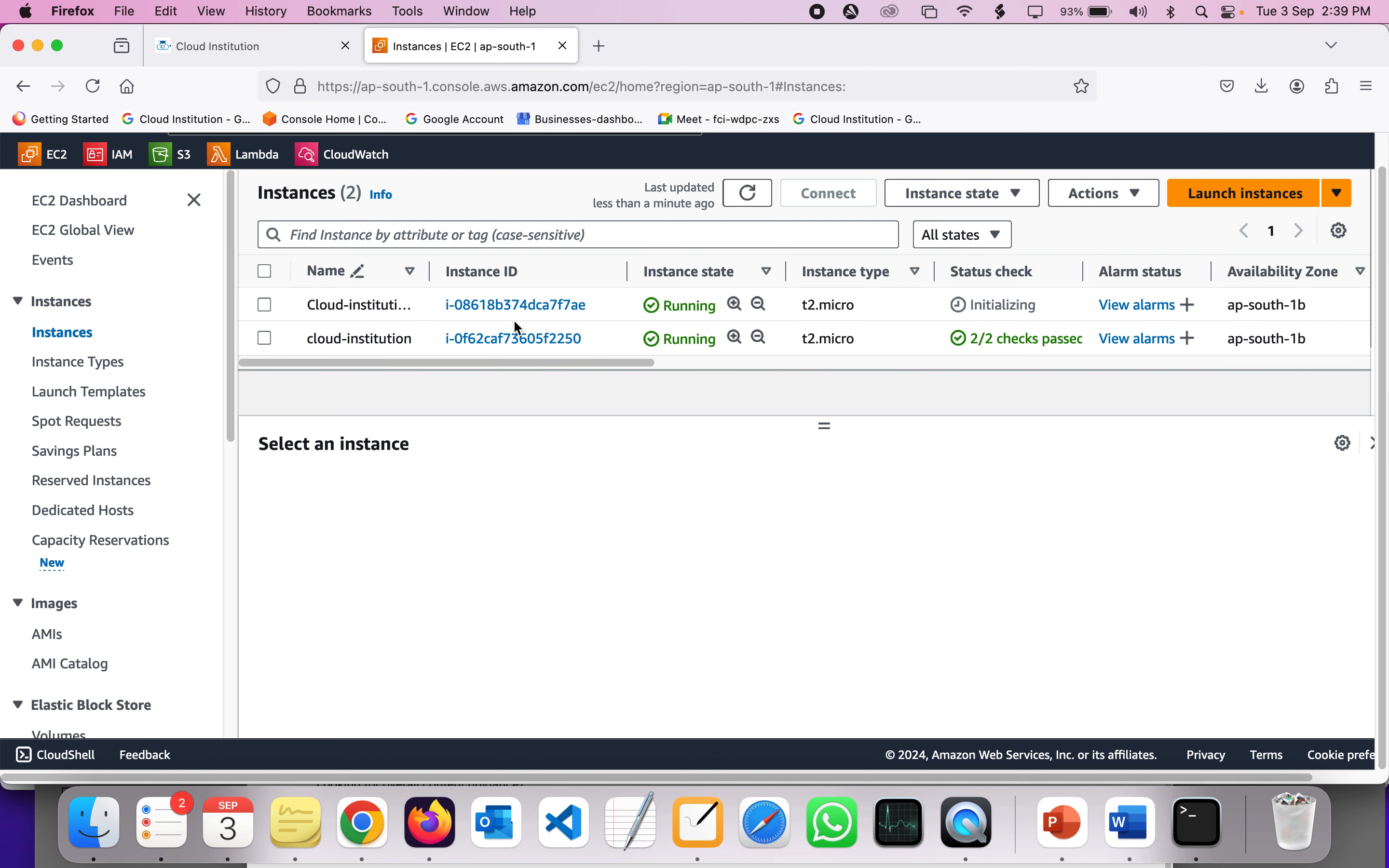
pyautogui.moveTo(431, 271); pyautogui.dragTo(510, 272)
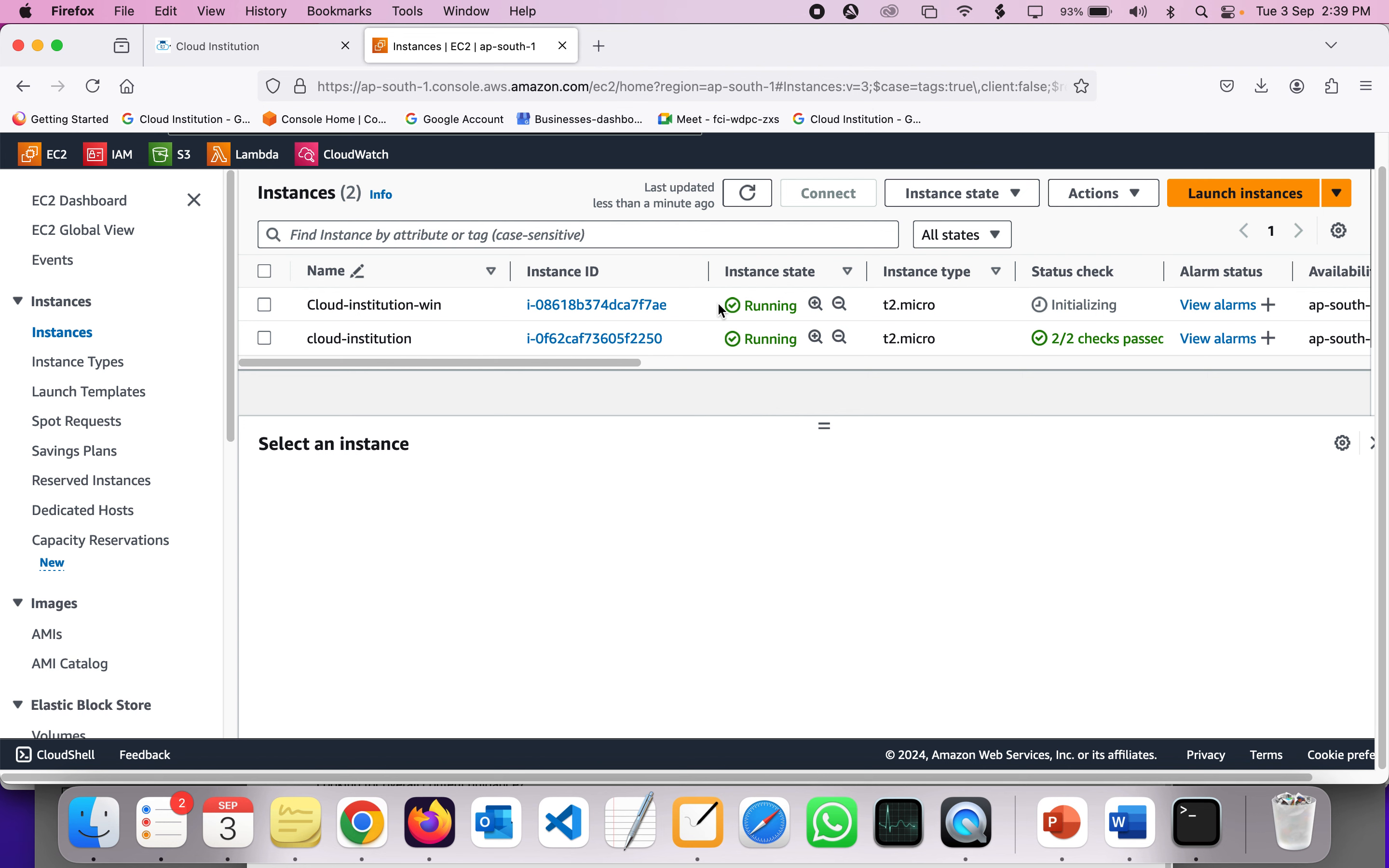
pyautogui.hscroll(6, 722, 310)
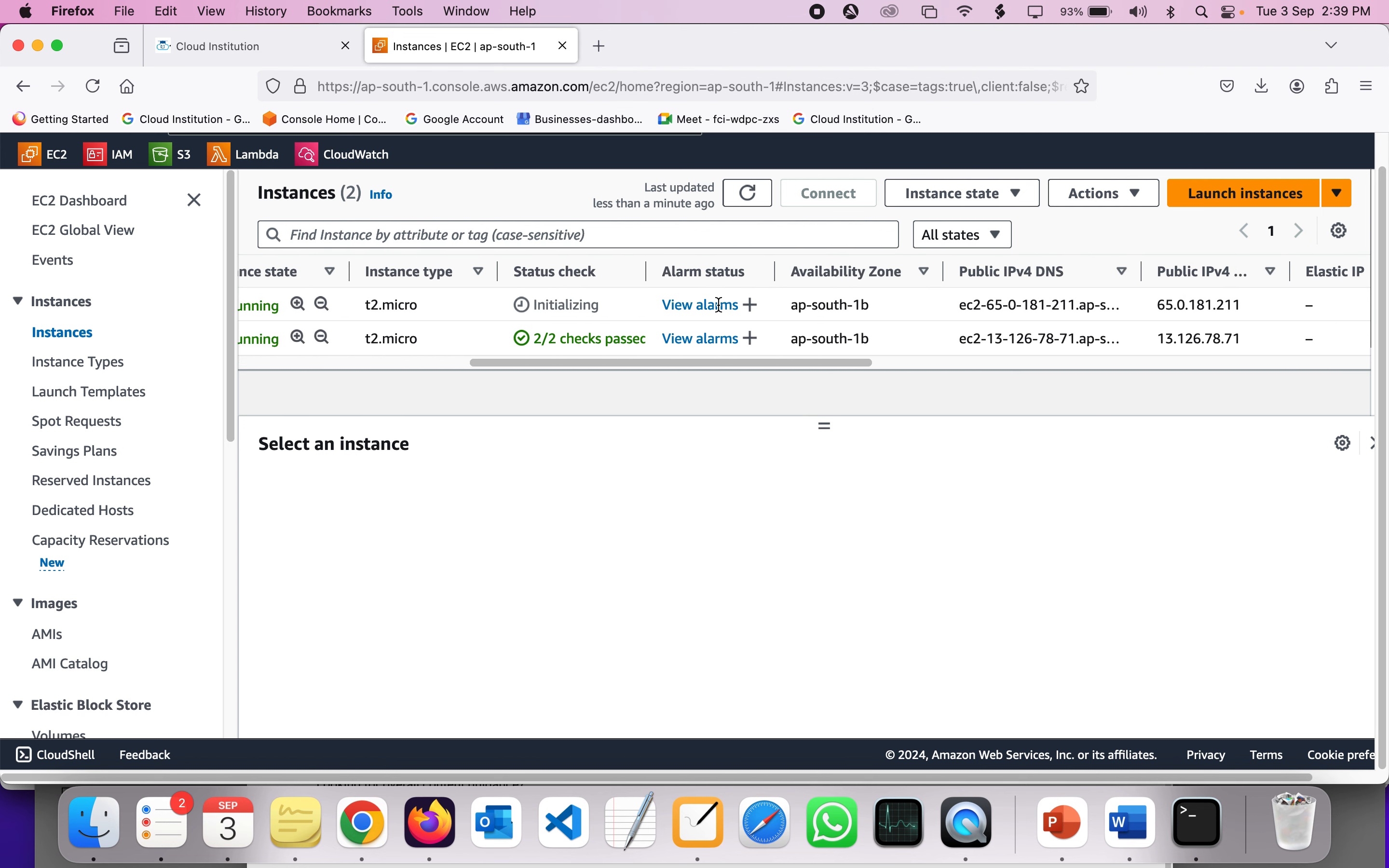
pyautogui.hscroll(-6, 719, 304)
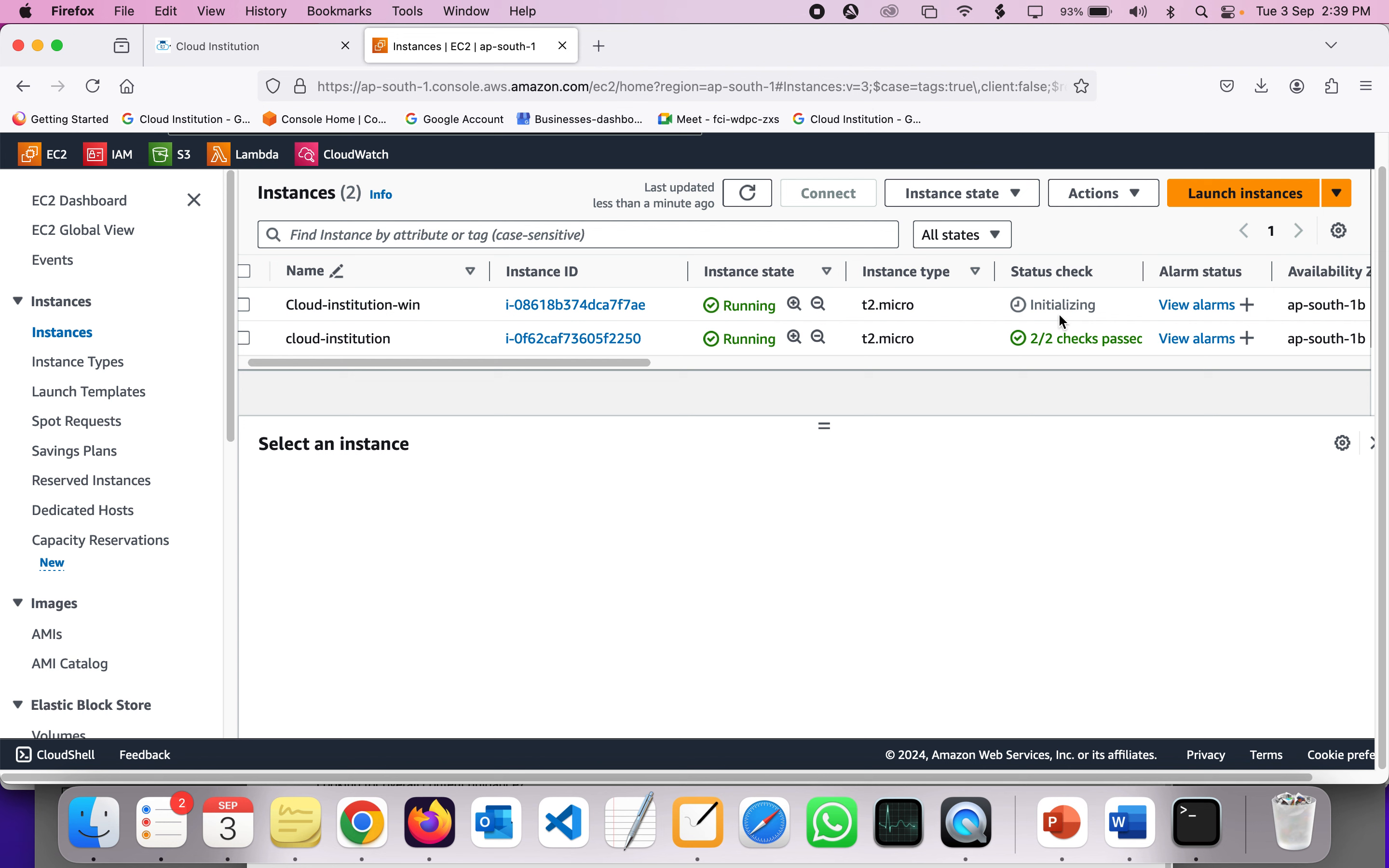
pyautogui.doubleClick(1056, 305)
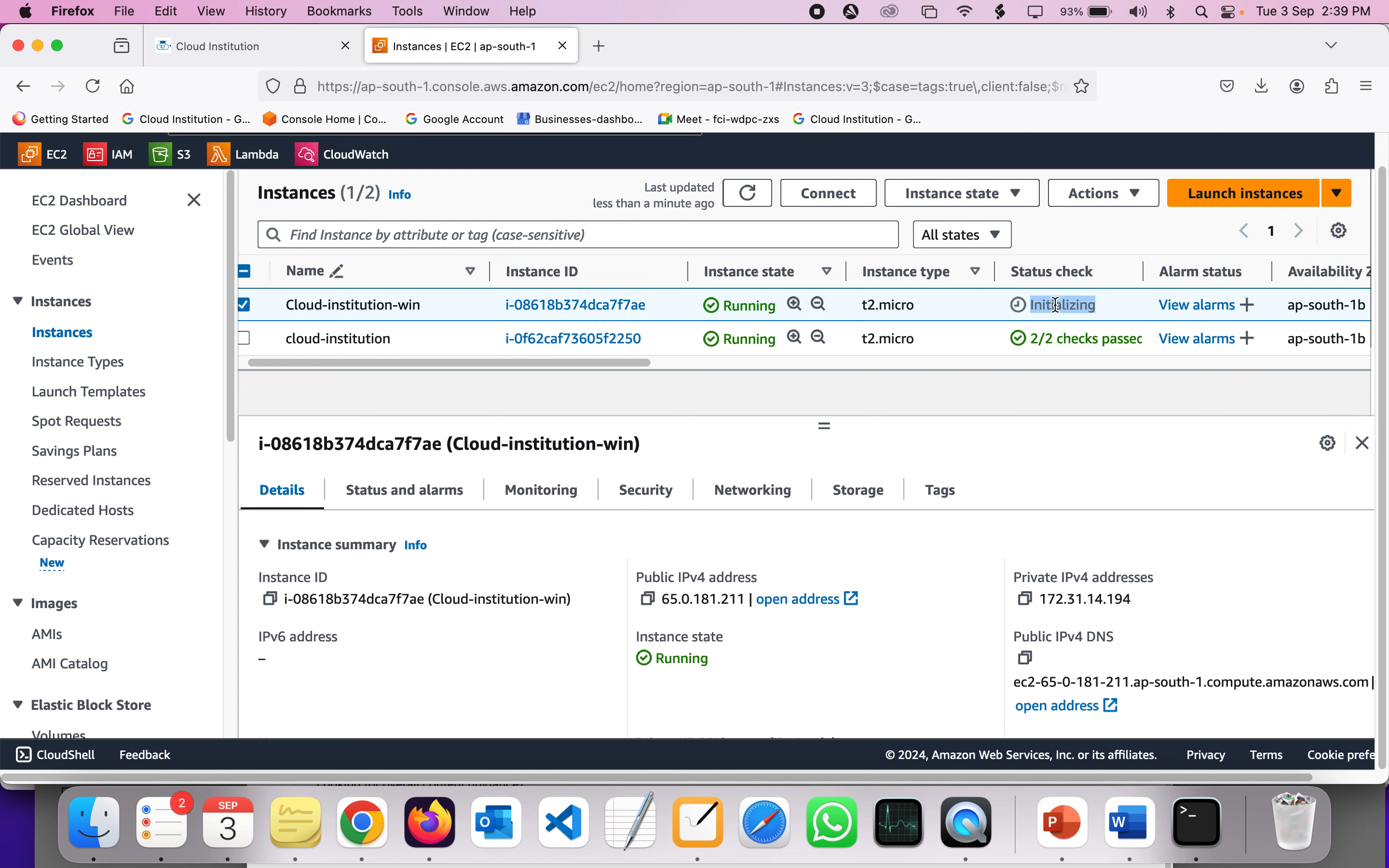
pyautogui.click(979, 370)
pyautogui.hscroll(-1, 441, 336)
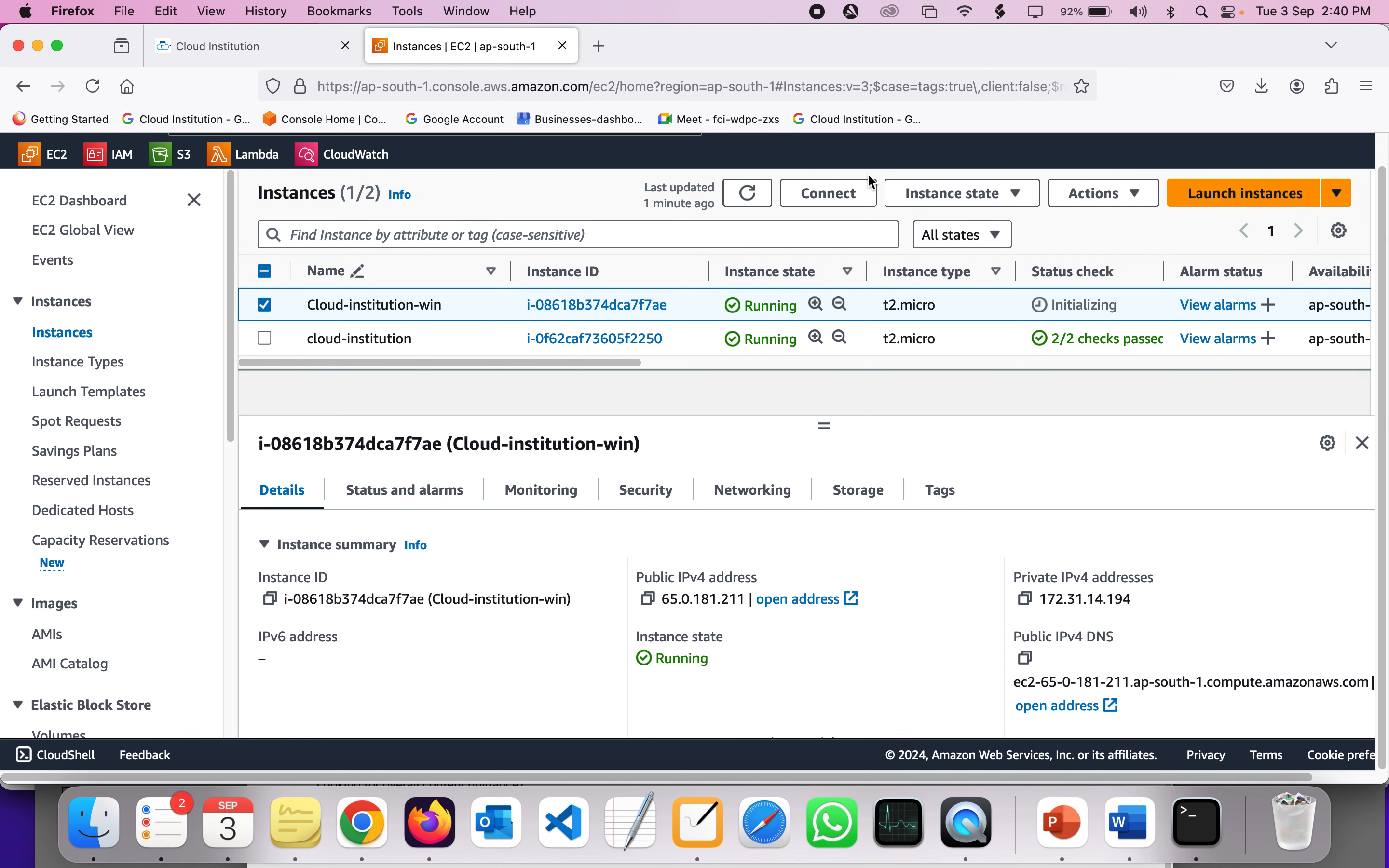
# - Open Connect to instance for Cloud-institution-win on the RDP client option
pyautogui.click(852, 193)
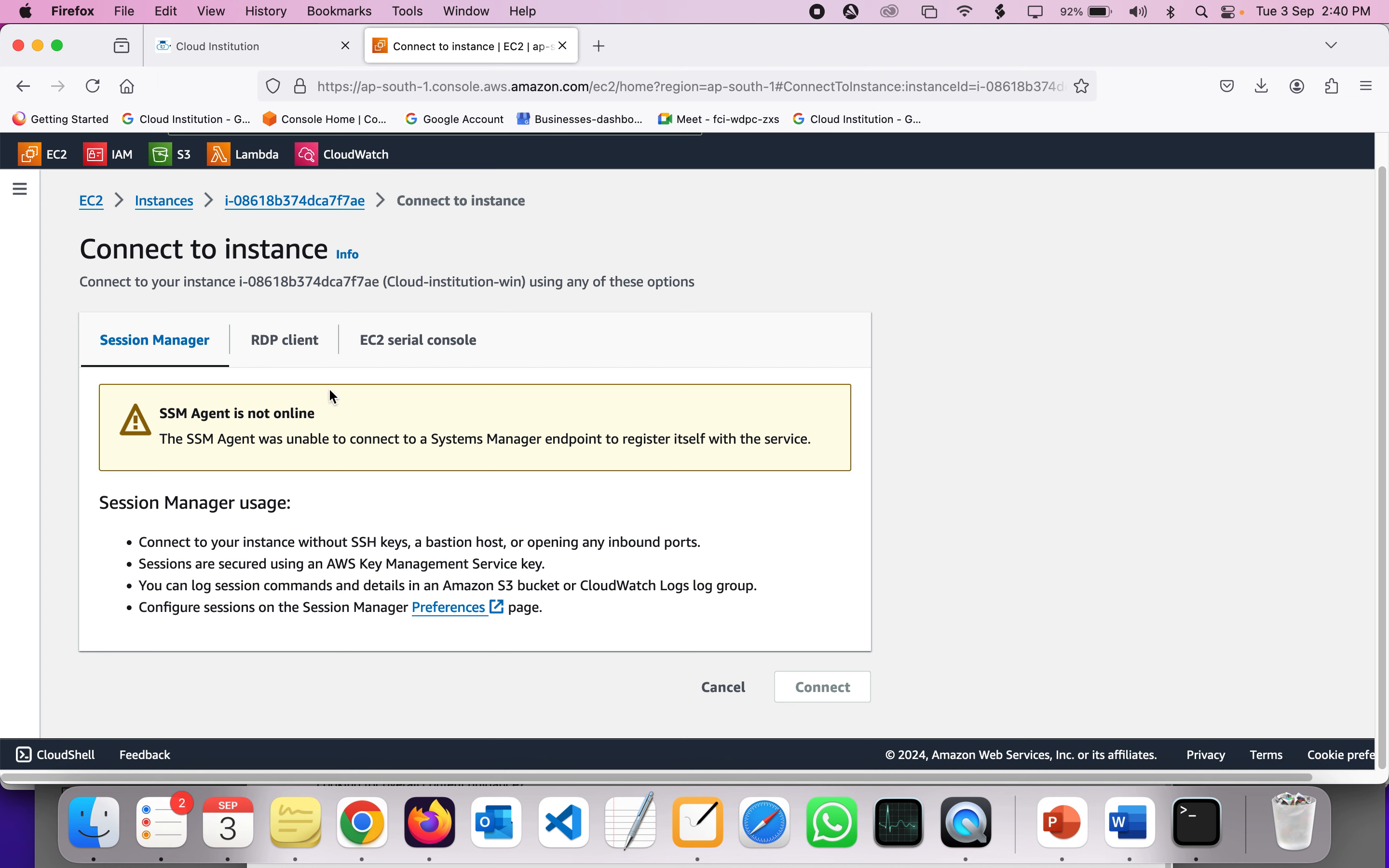
pyautogui.scroll(-1, 328, 388)
pyautogui.scroll(1, 329, 388)
pyautogui.scroll(3, 273, 392)
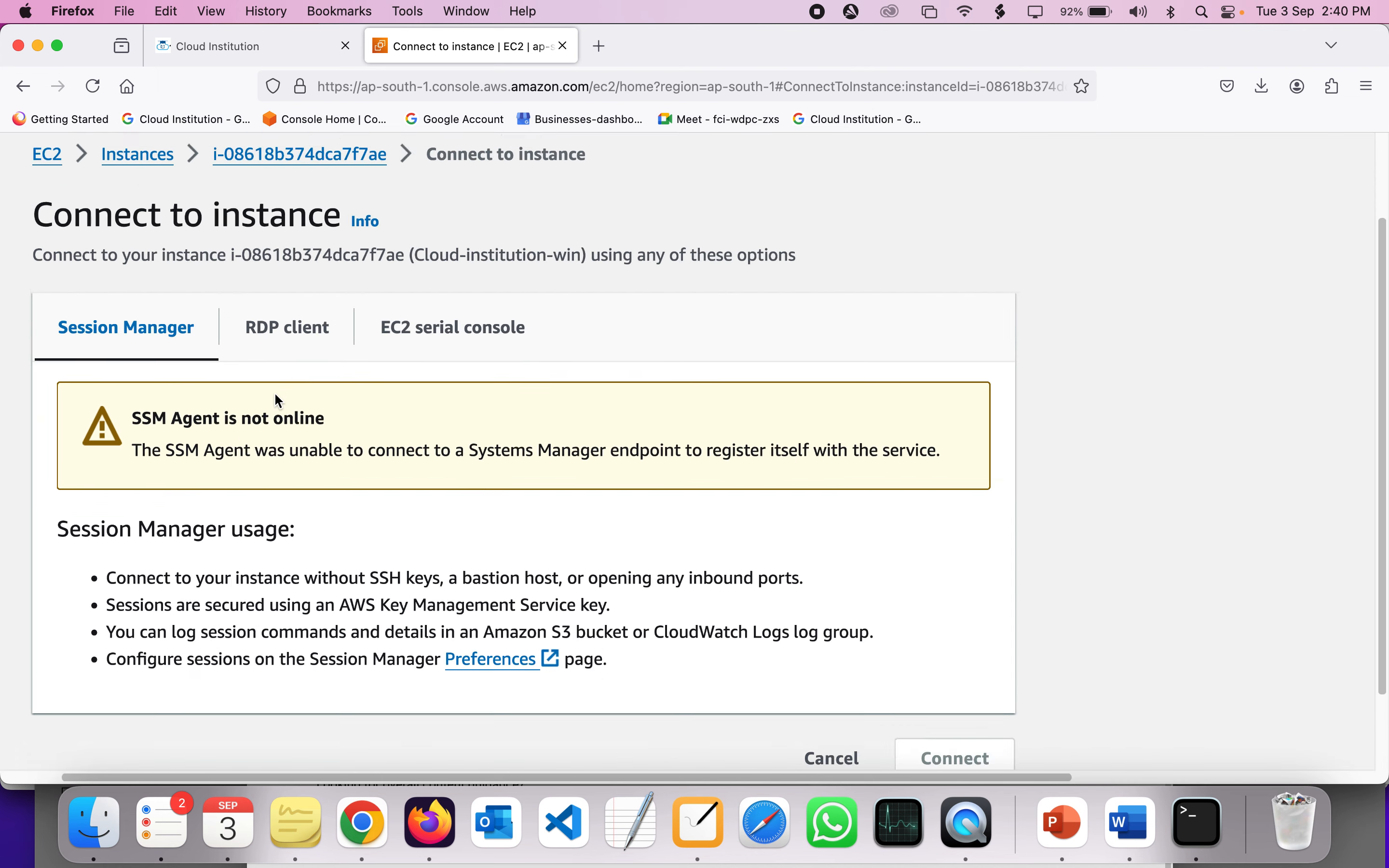
pyautogui.scroll(-3, 275, 394)
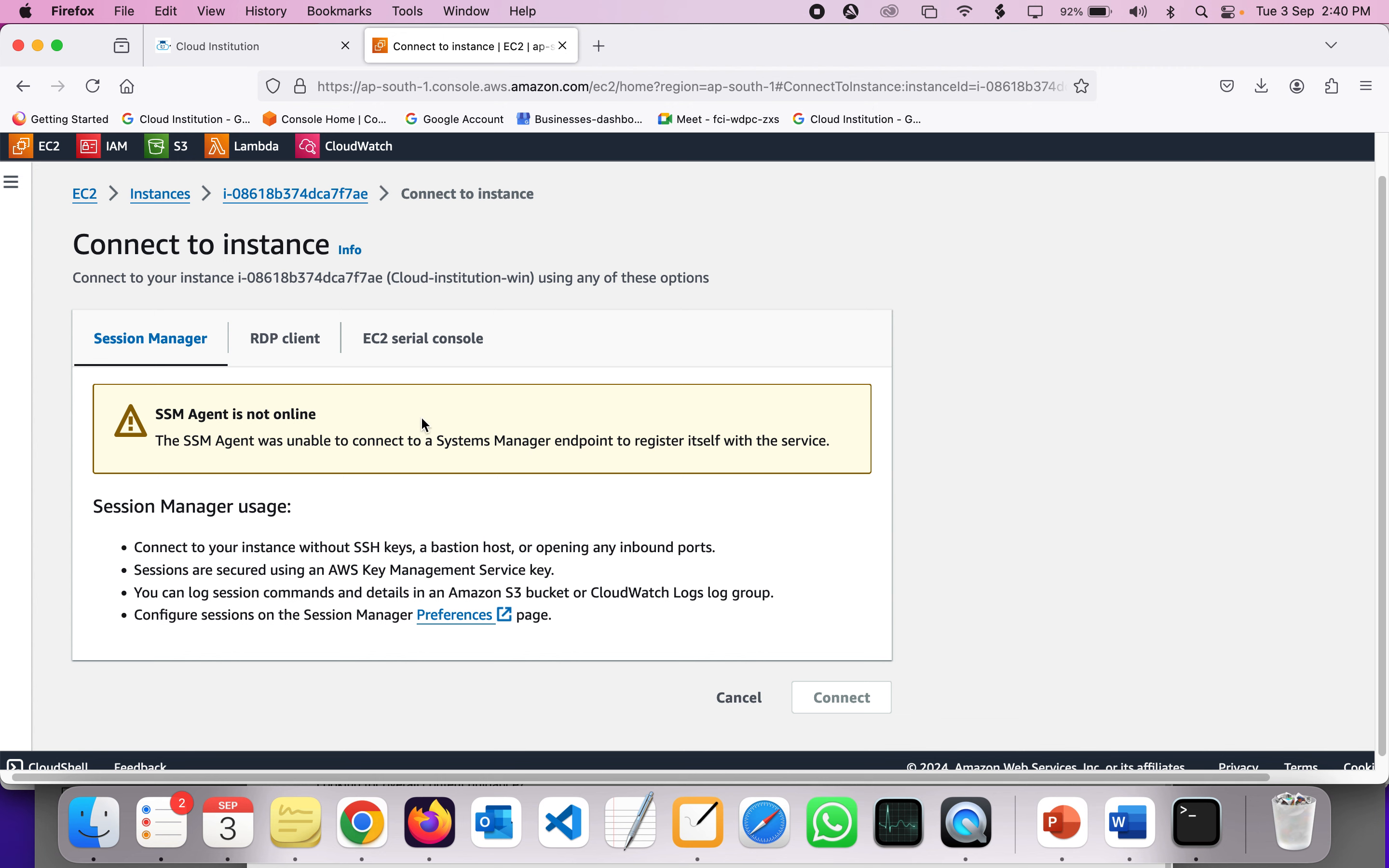
pyautogui.scroll(-1, 300, 453)
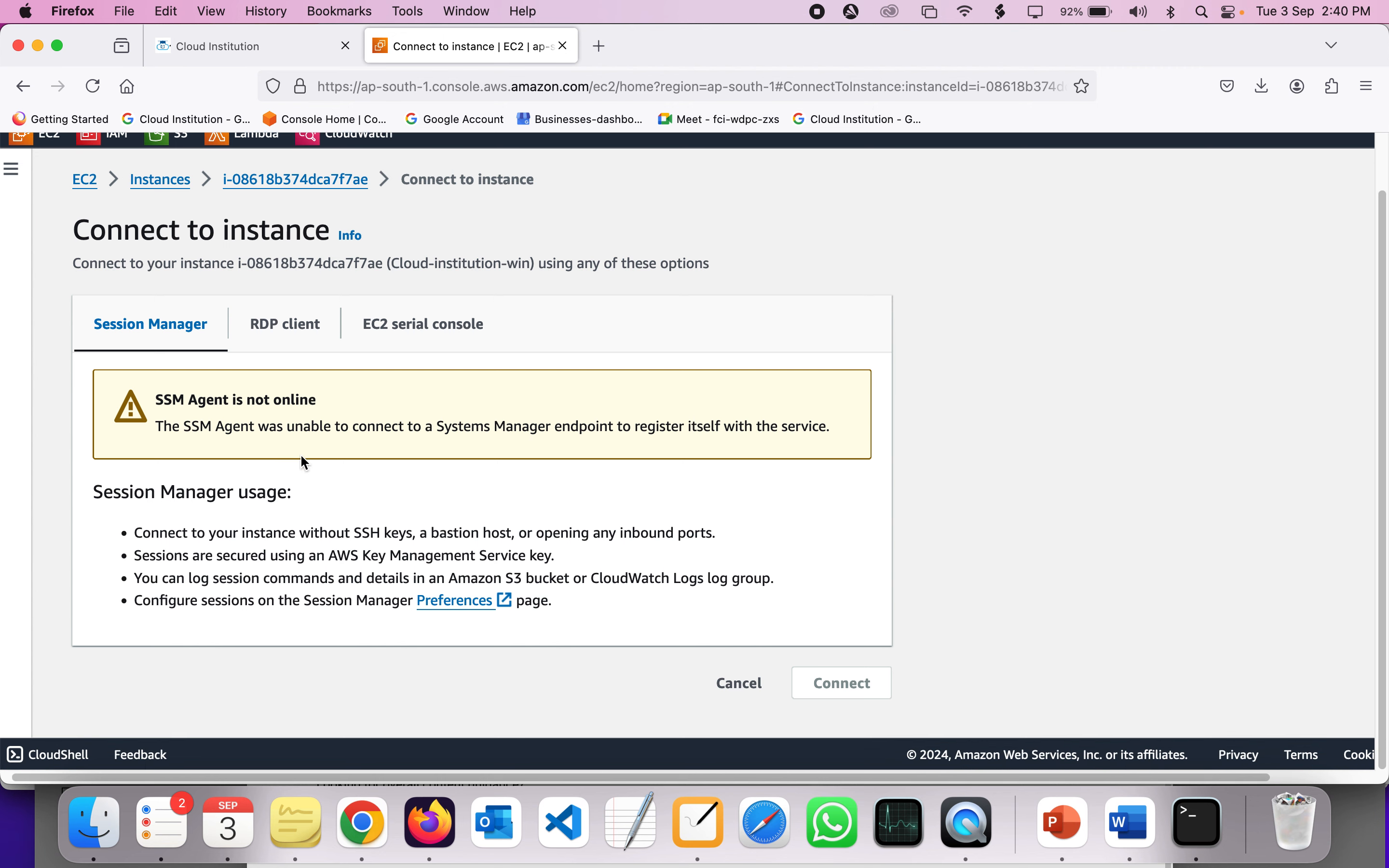
pyautogui.click(282, 340)
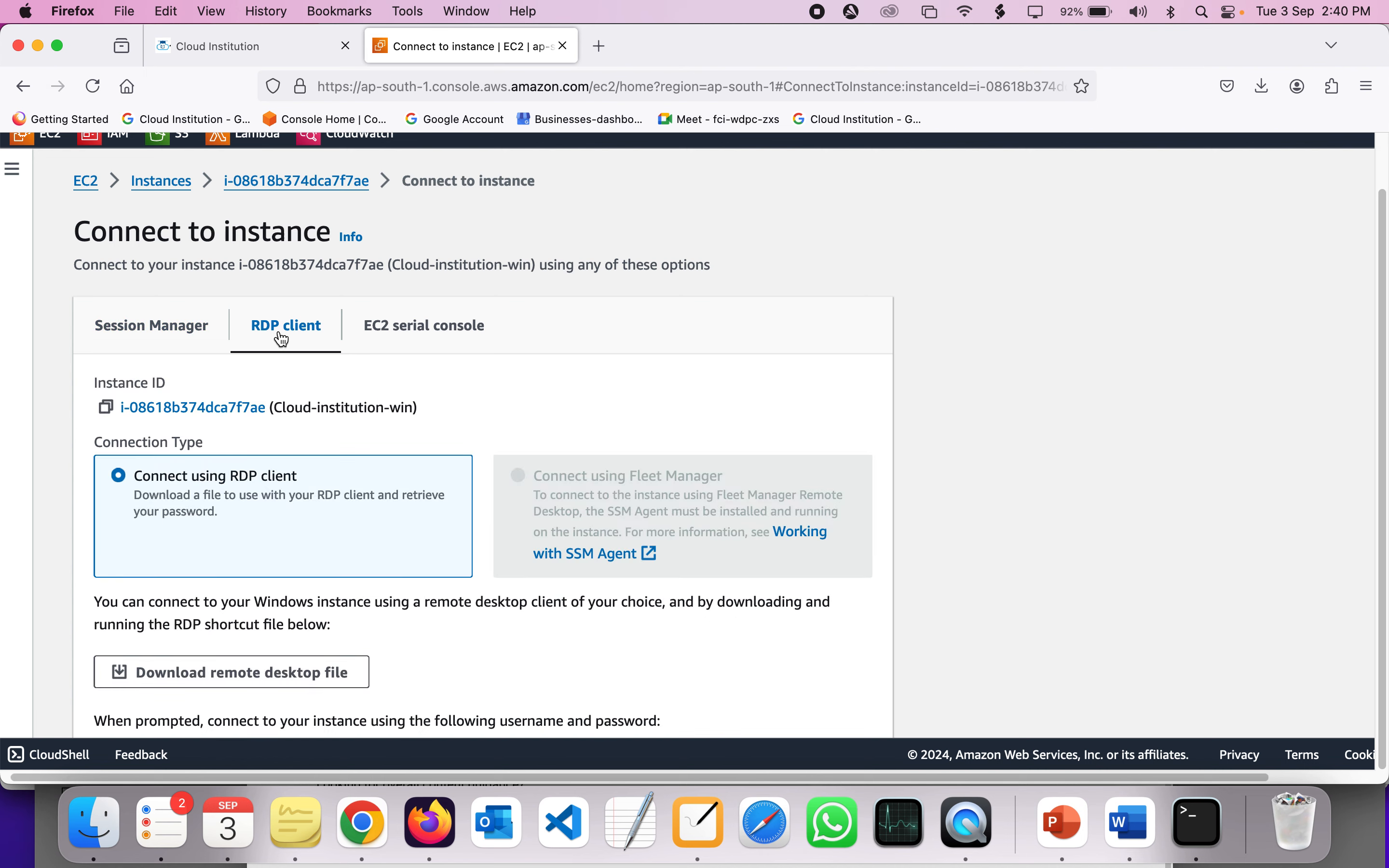
pyautogui.scroll(-2, 285, 338)
pyautogui.hscroll(-1, 420, 293)
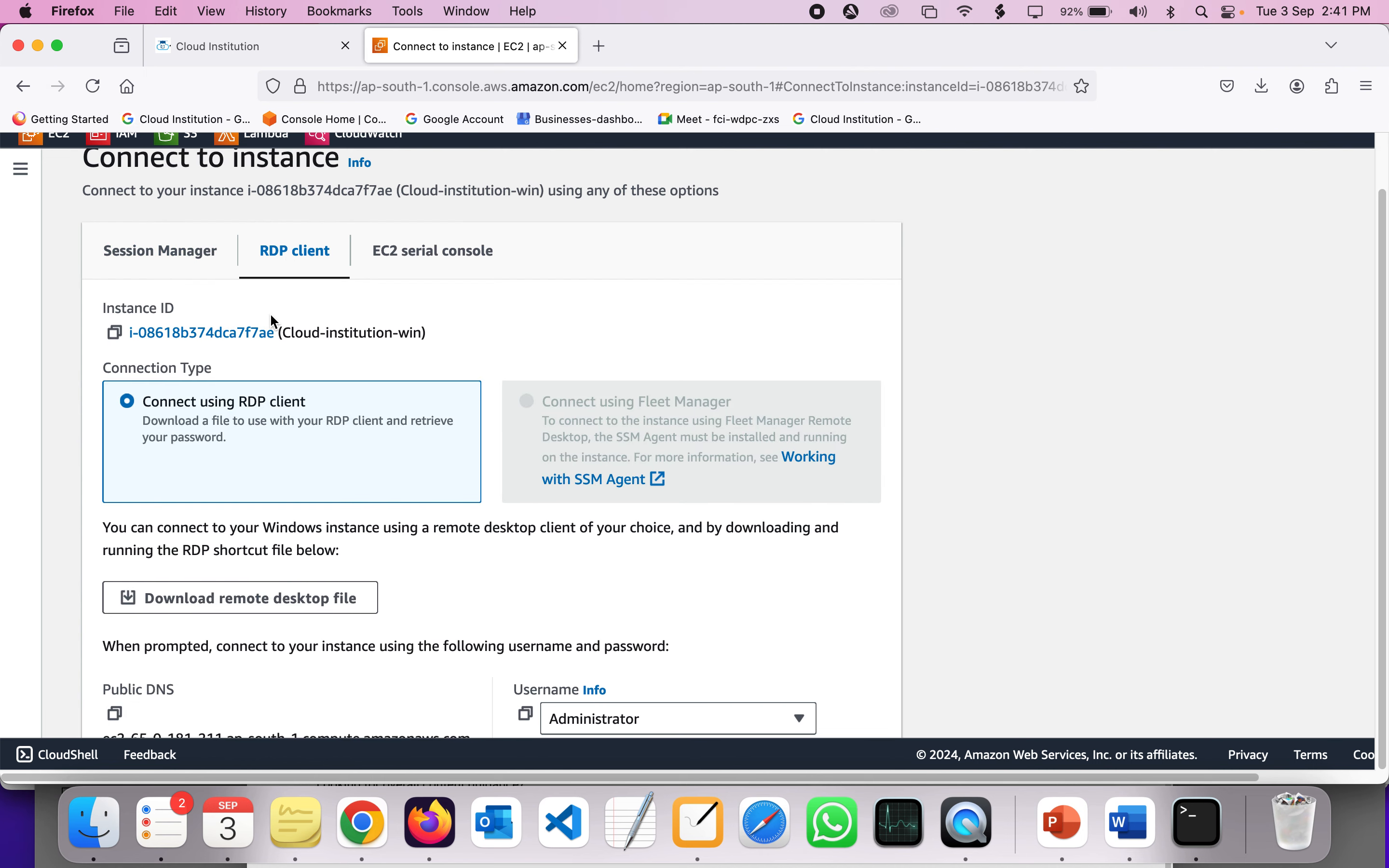
pyautogui.scroll(2, 270, 314)
pyautogui.hscroll(-1, 270, 314)
pyautogui.scroll(-2, 271, 314)
pyautogui.scroll(-2, 271, 319)
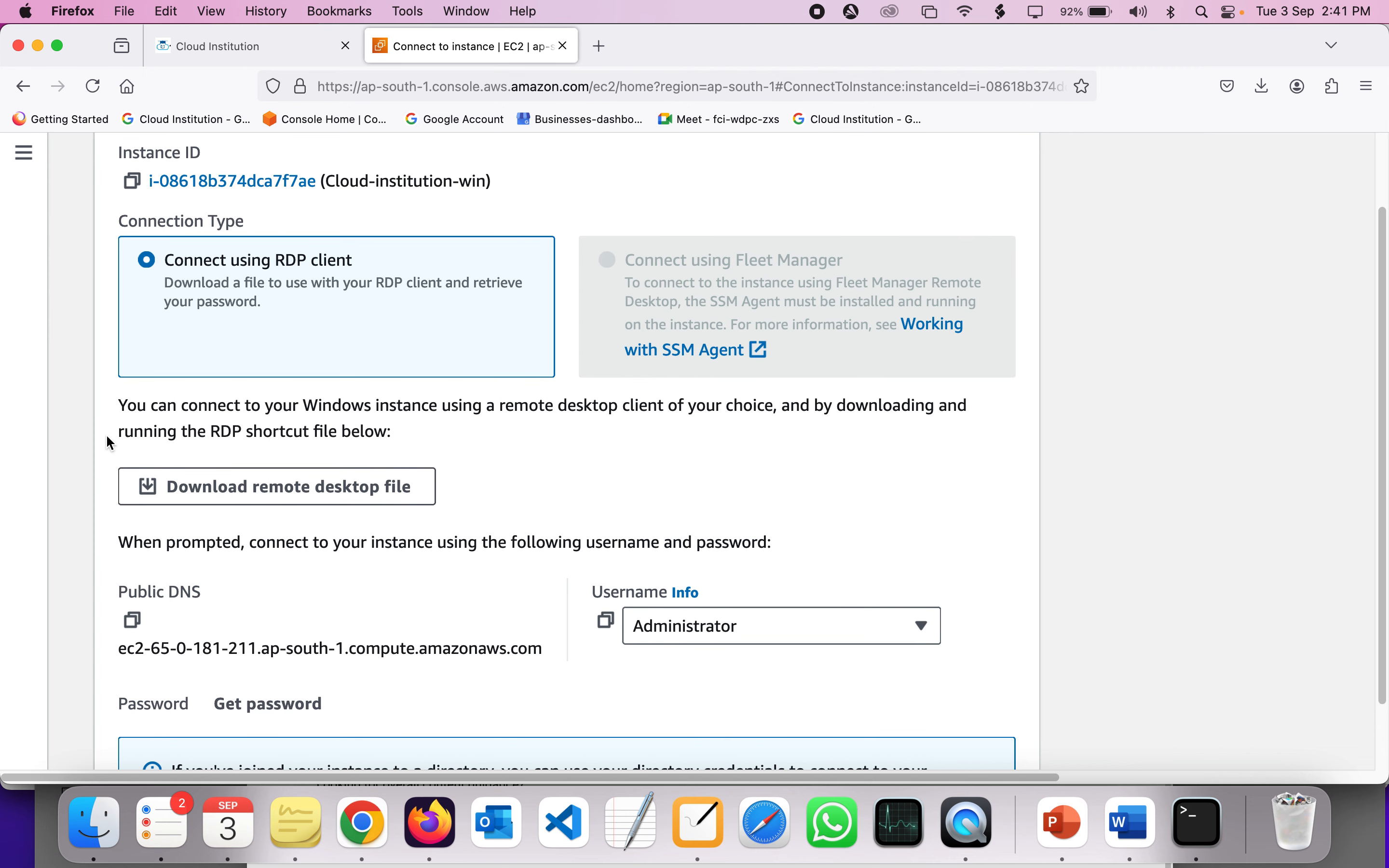
pyautogui.click(1264, 88)
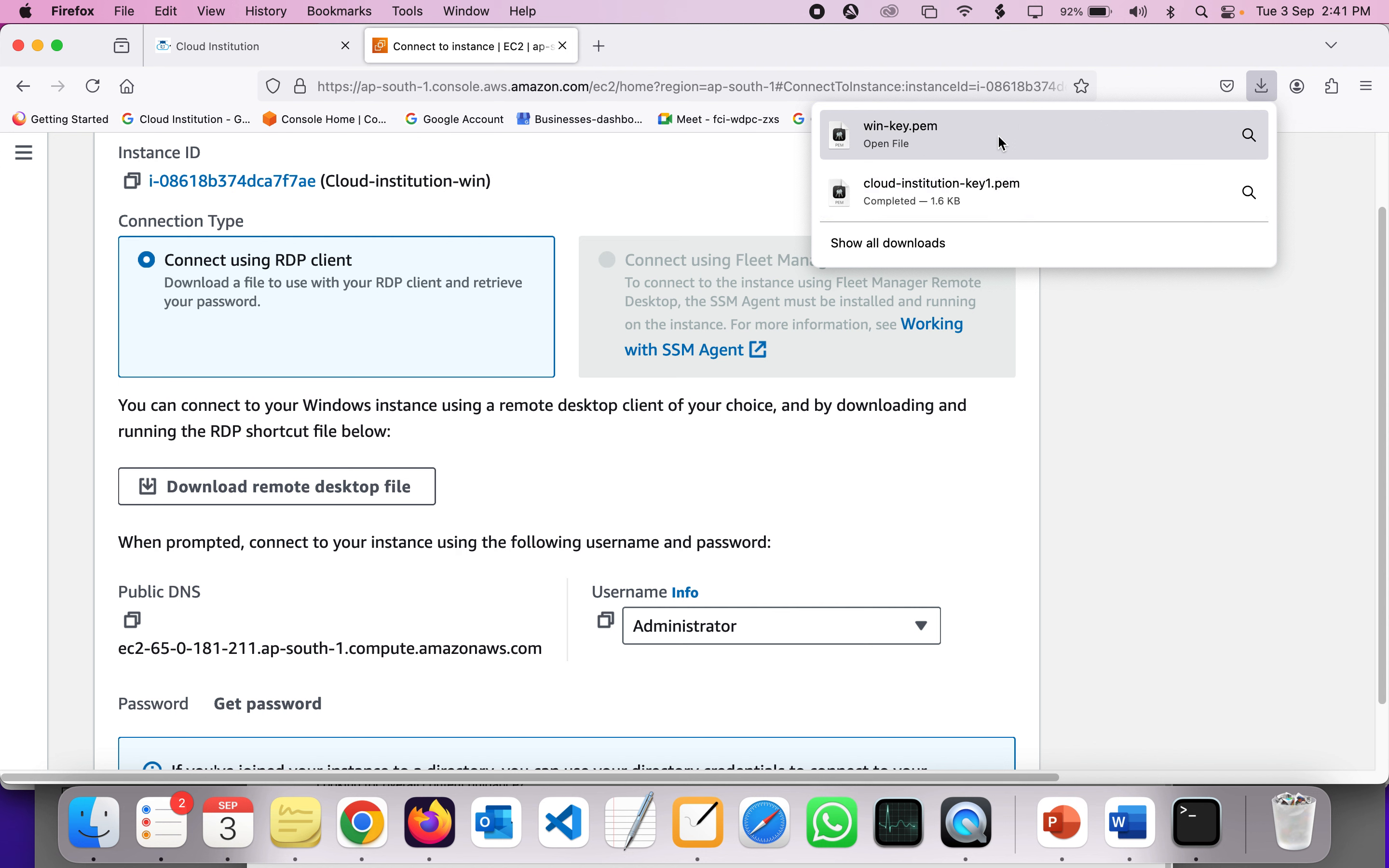
pyautogui.click(1116, 345)
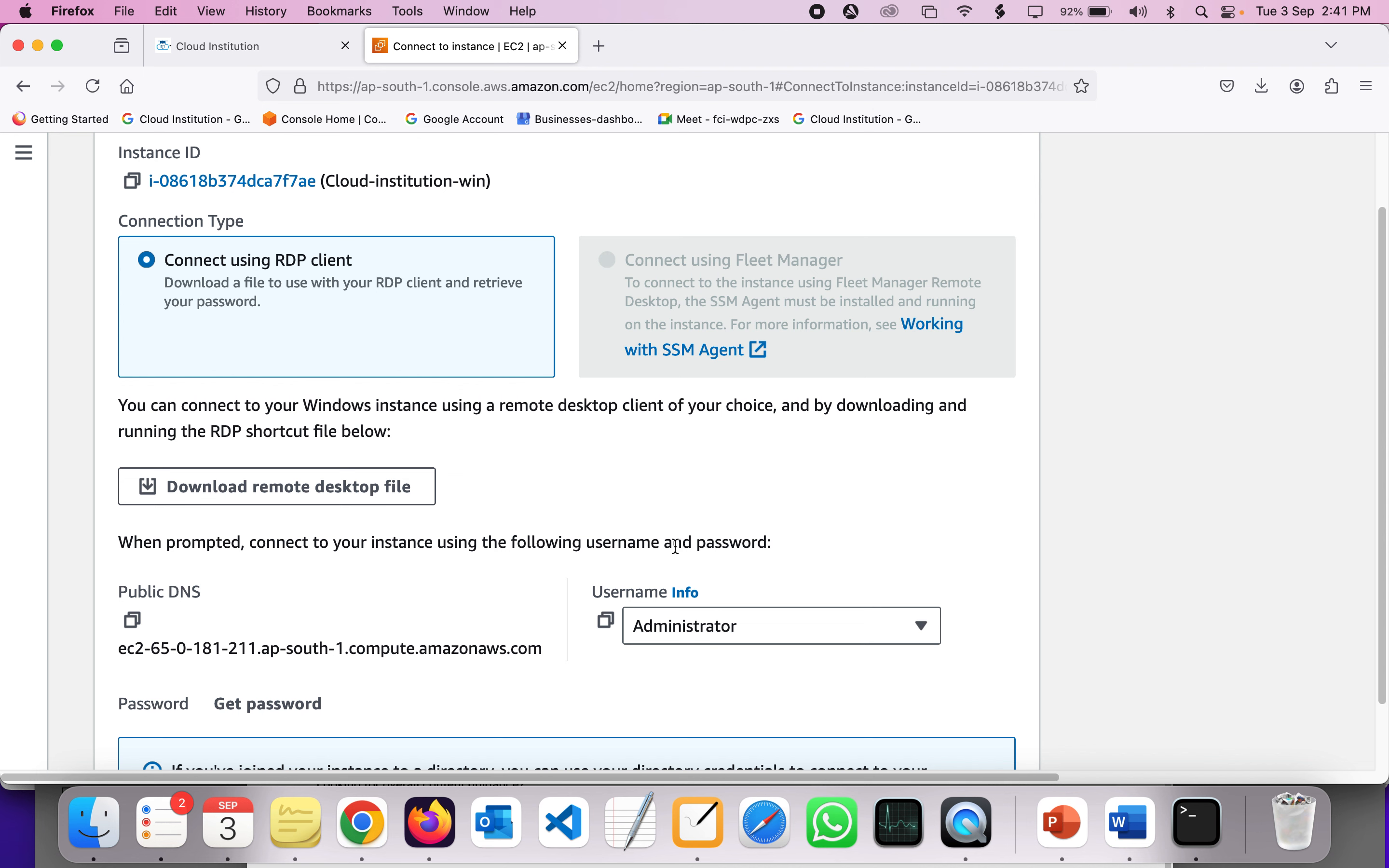
pyautogui.scroll(-2, 676, 547)
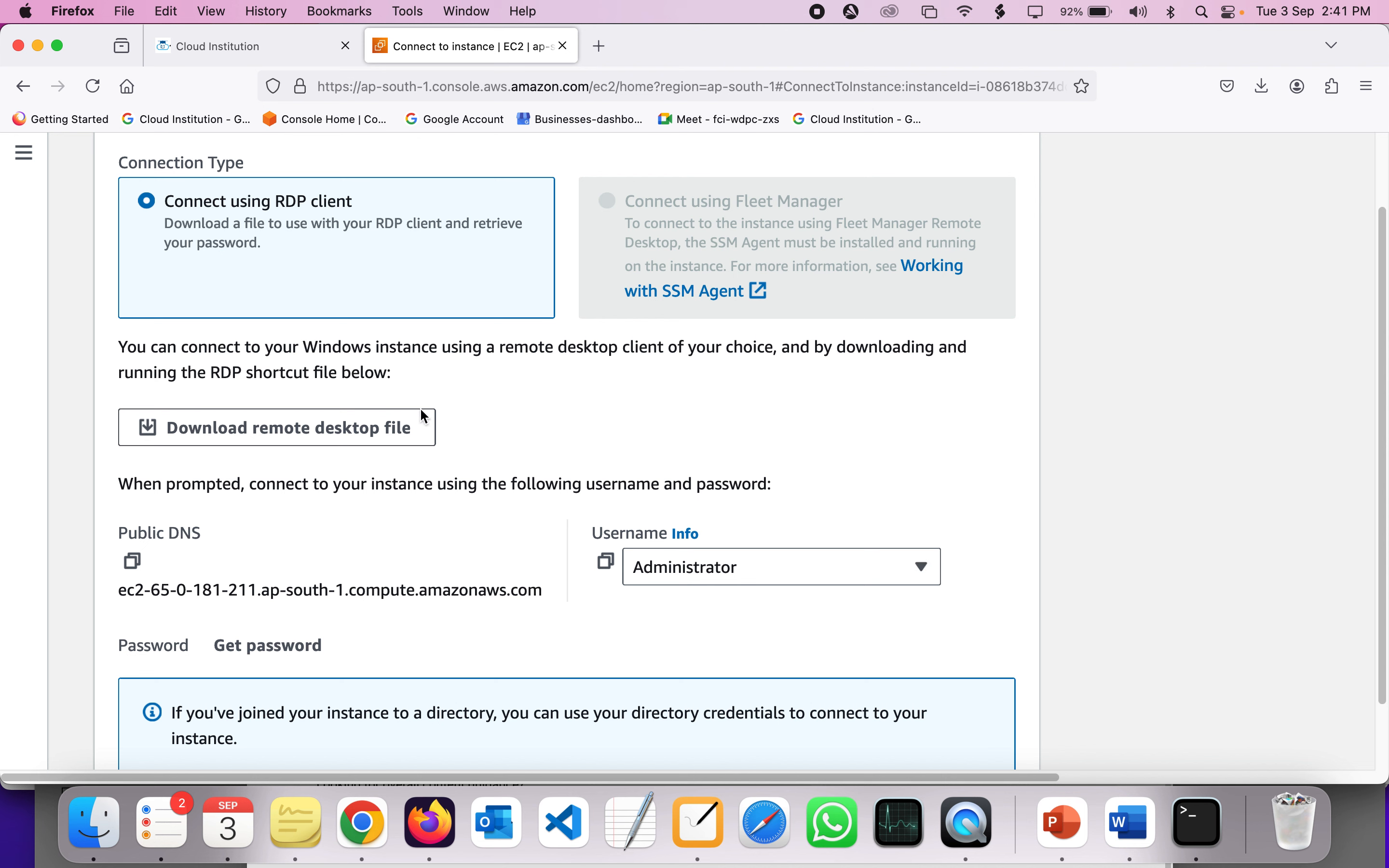
# - Download the Cloud-institution-win.rdp remote desktop file, checking the downloads list
pyautogui.click(1266, 89)
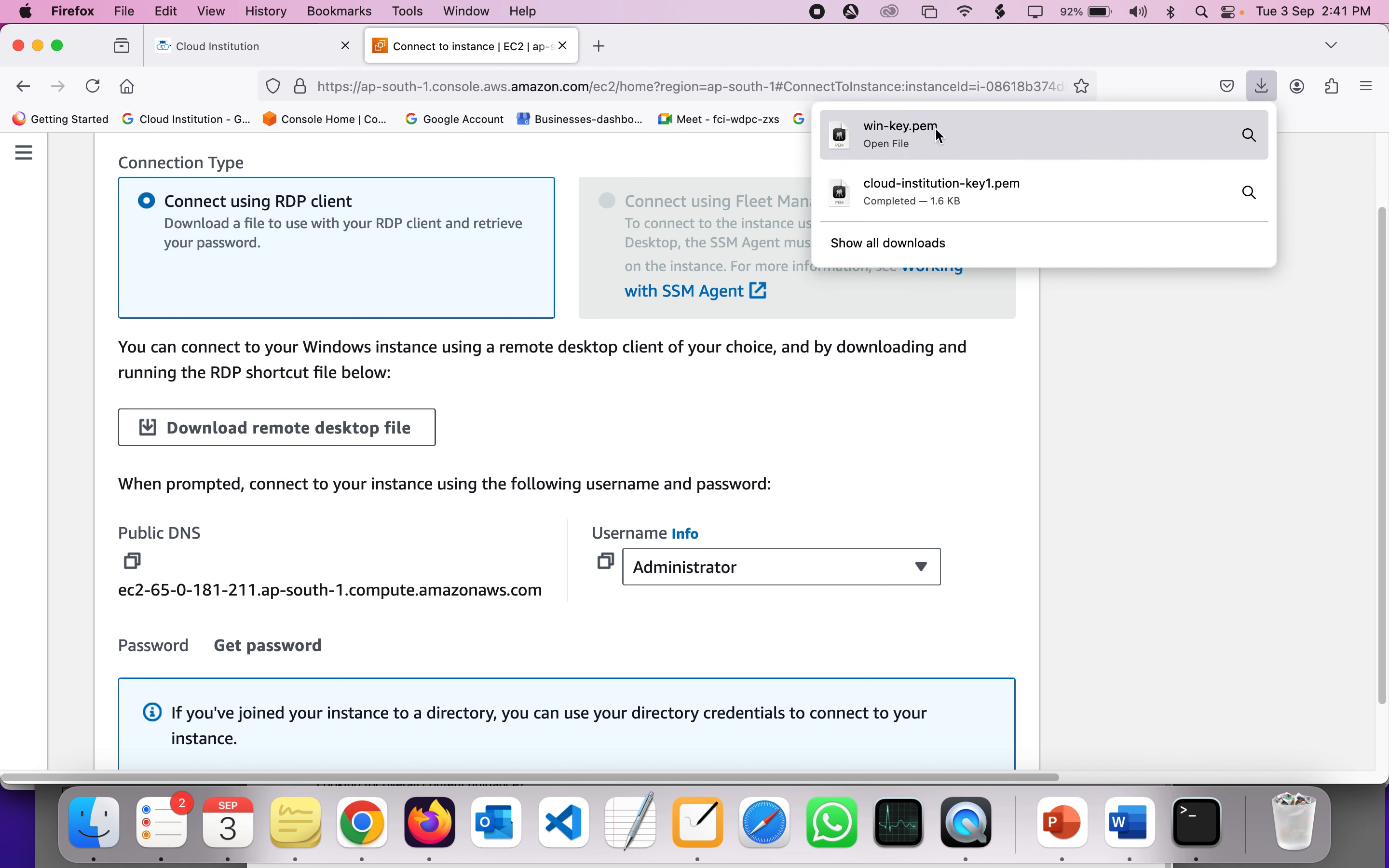
pyautogui.click(448, 467)
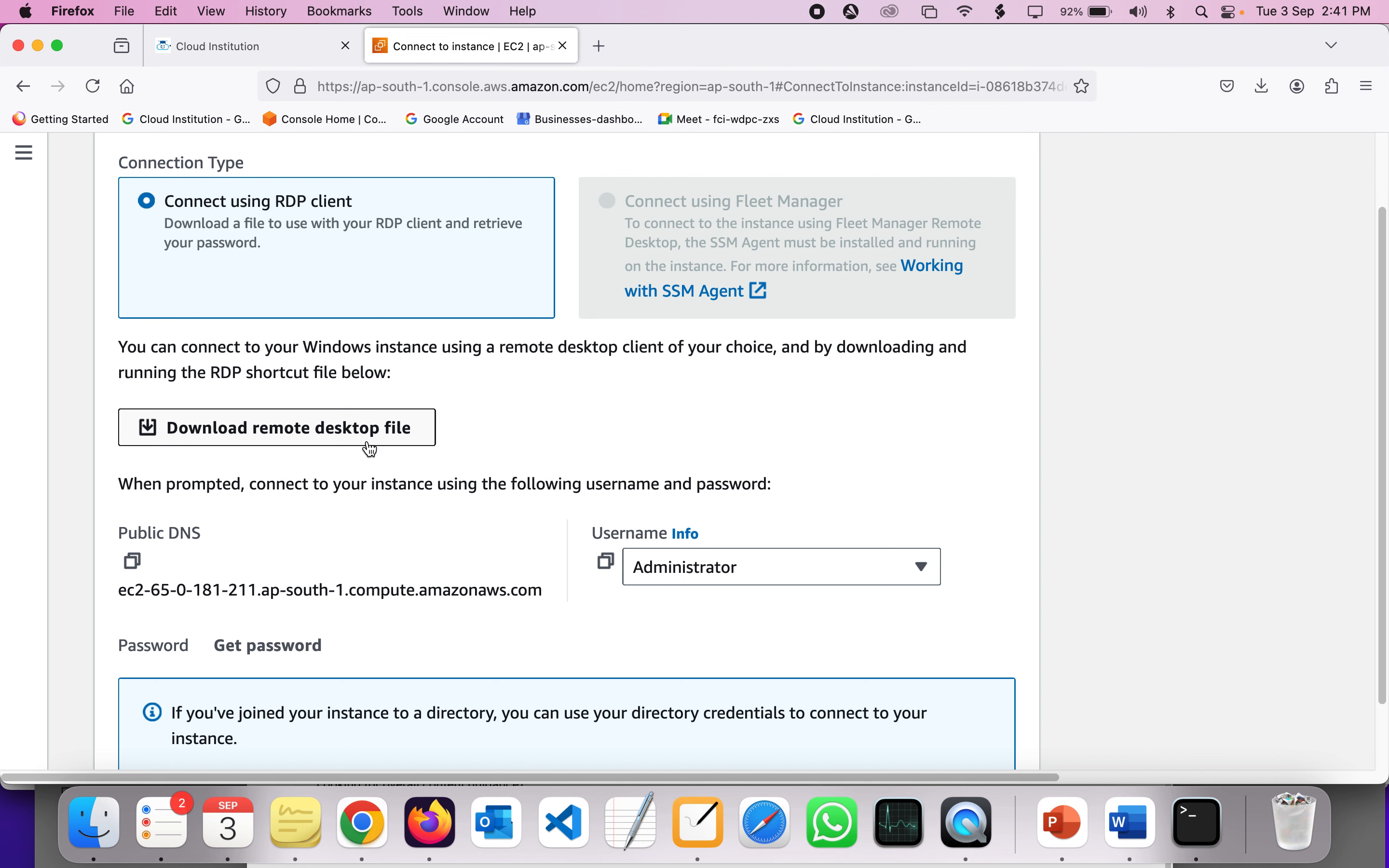
pyautogui.click(295, 440)
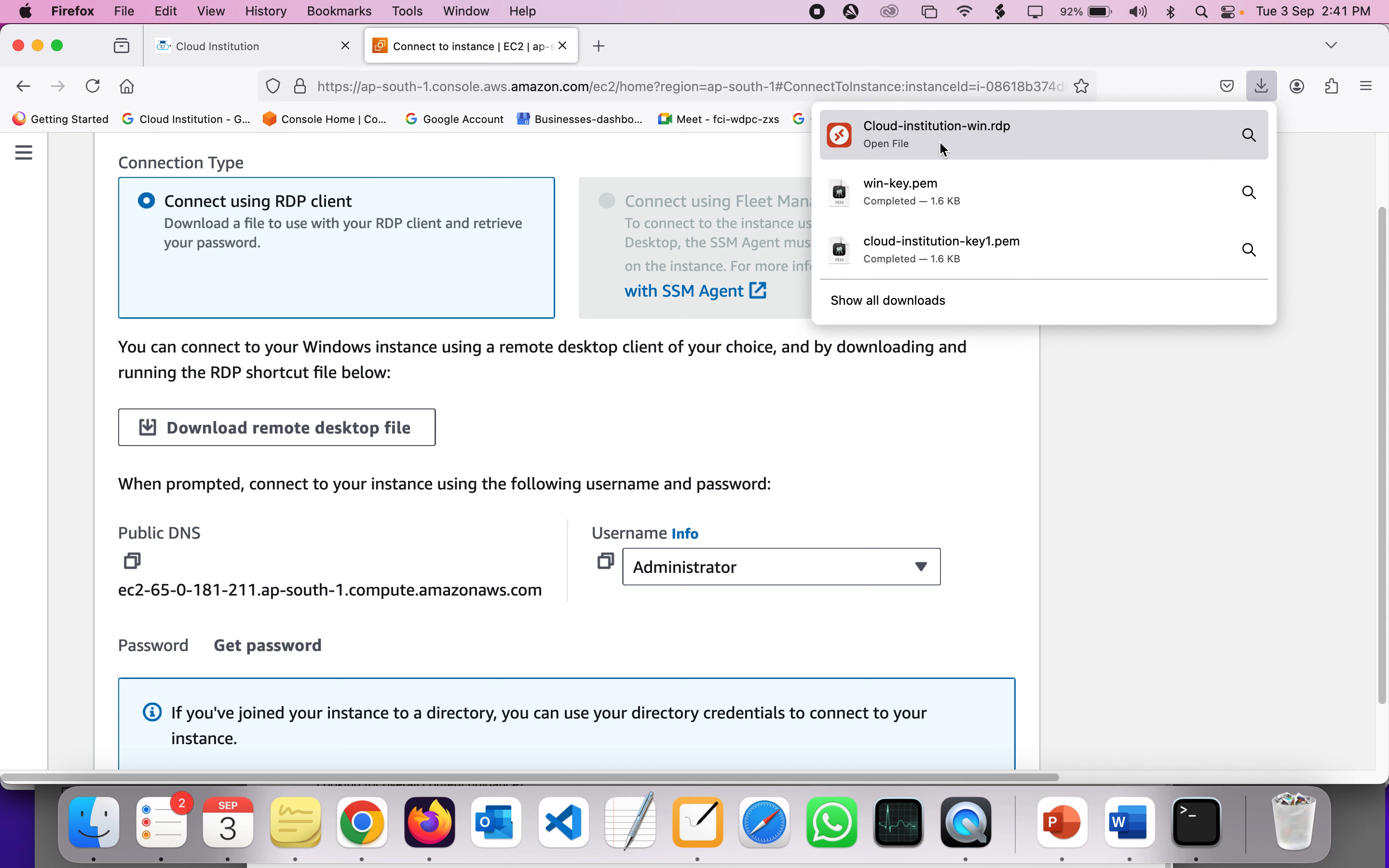
pyautogui.rightClick(510, 416)
pyautogui.click(456, 395)
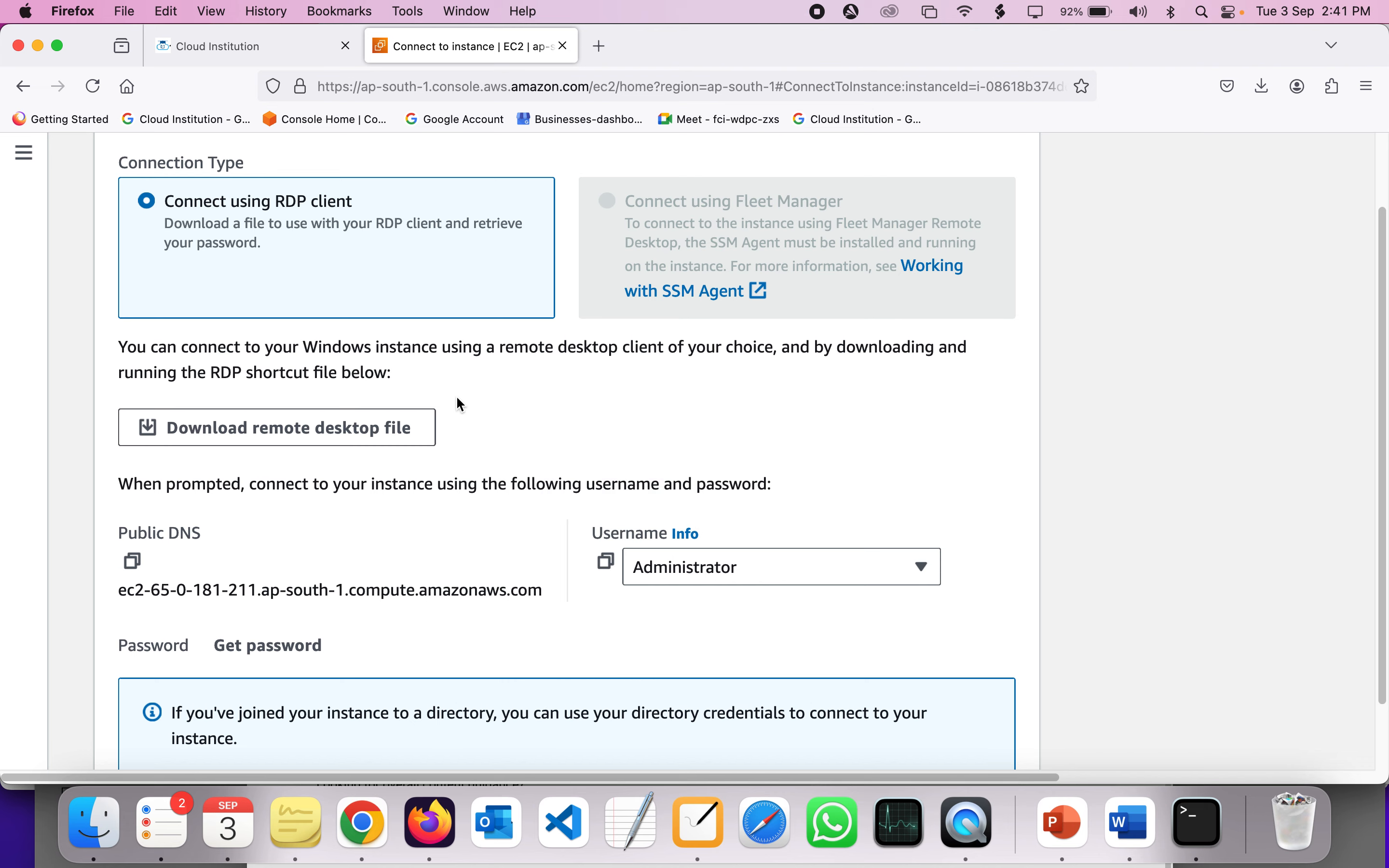
pyautogui.scroll(-2, 456, 398)
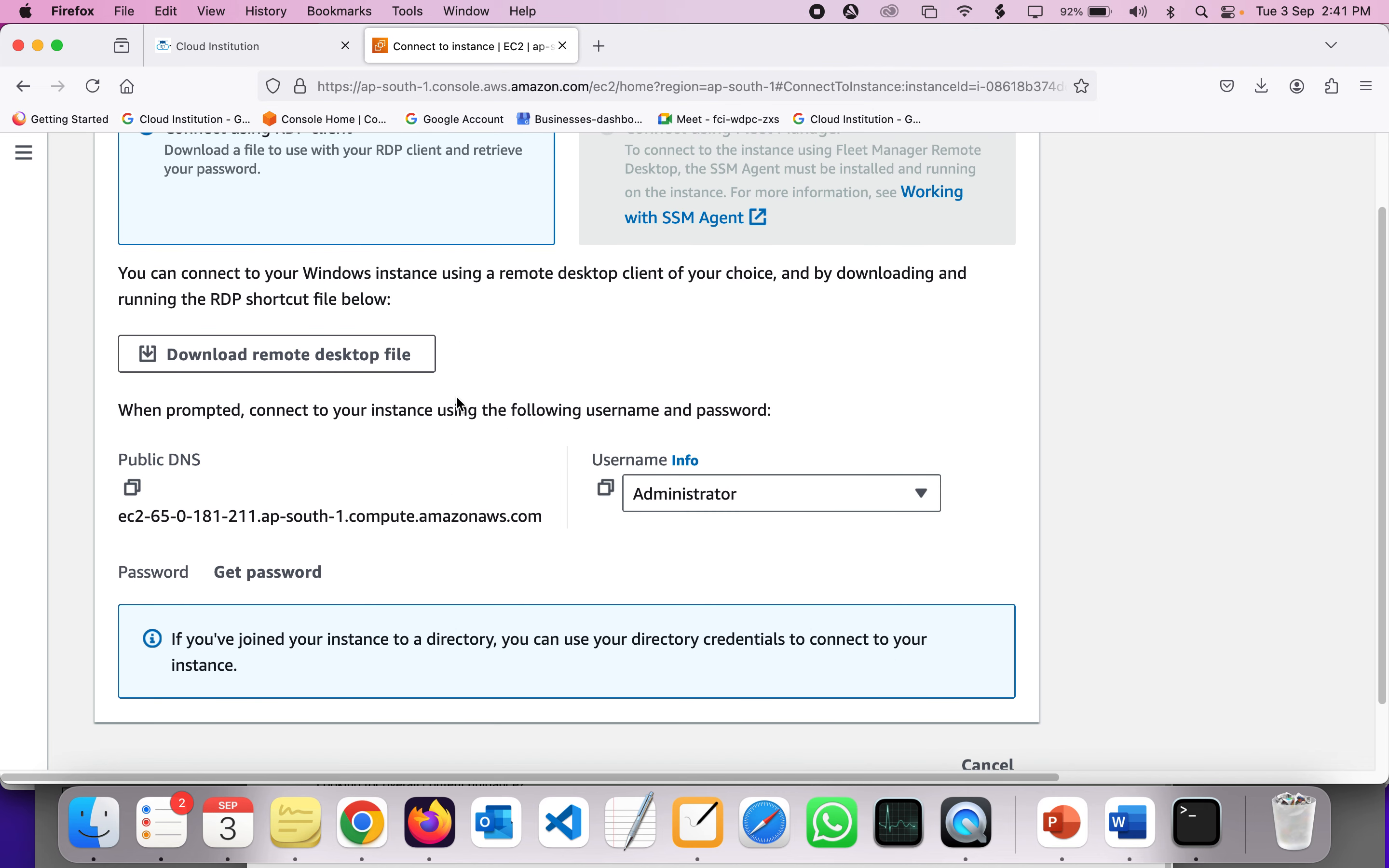
# - Open Get Windows password, review the win-key key pair, and open the private key picker
pyautogui.click(245, 574)
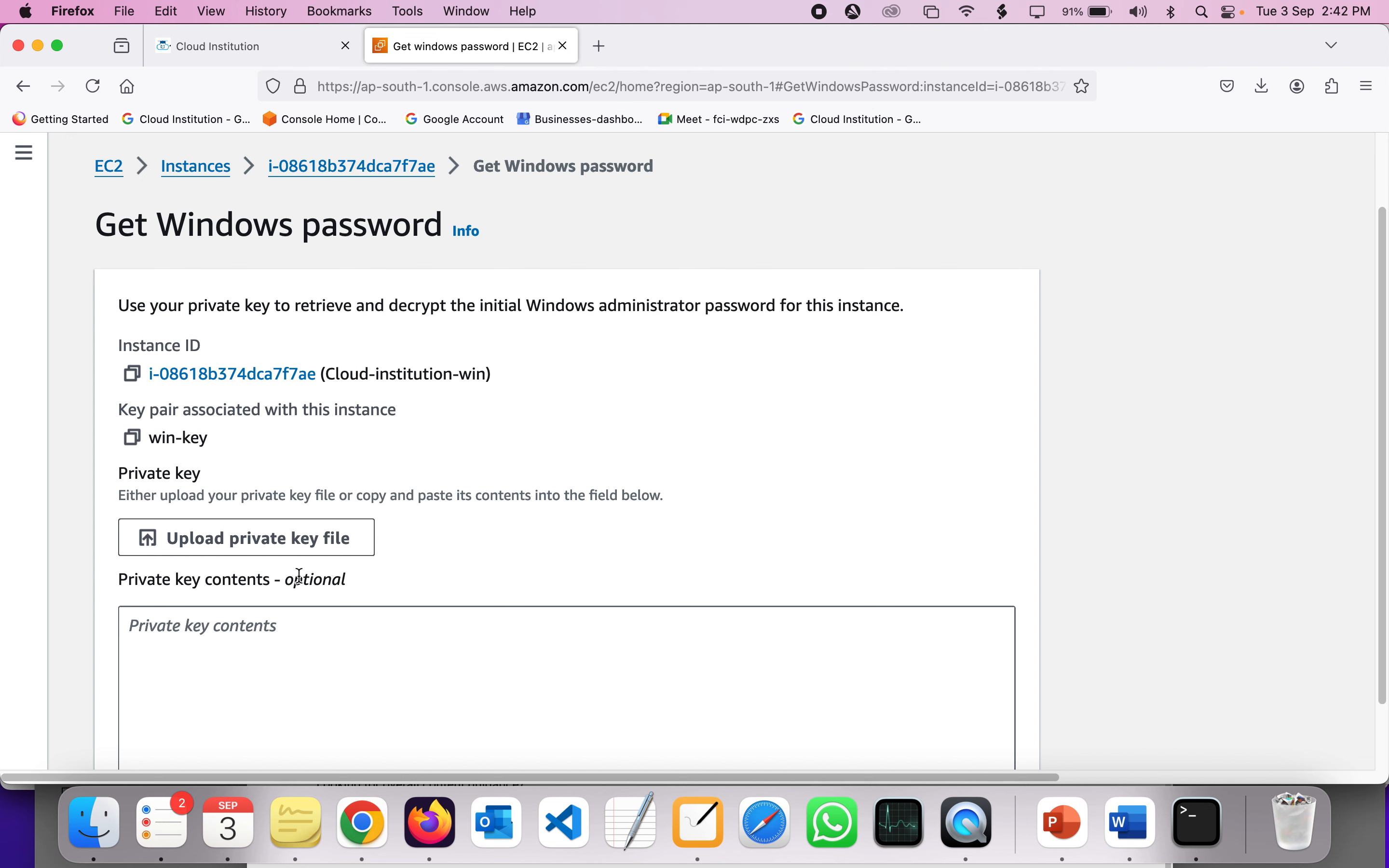
pyautogui.scroll(-2, 472, 476)
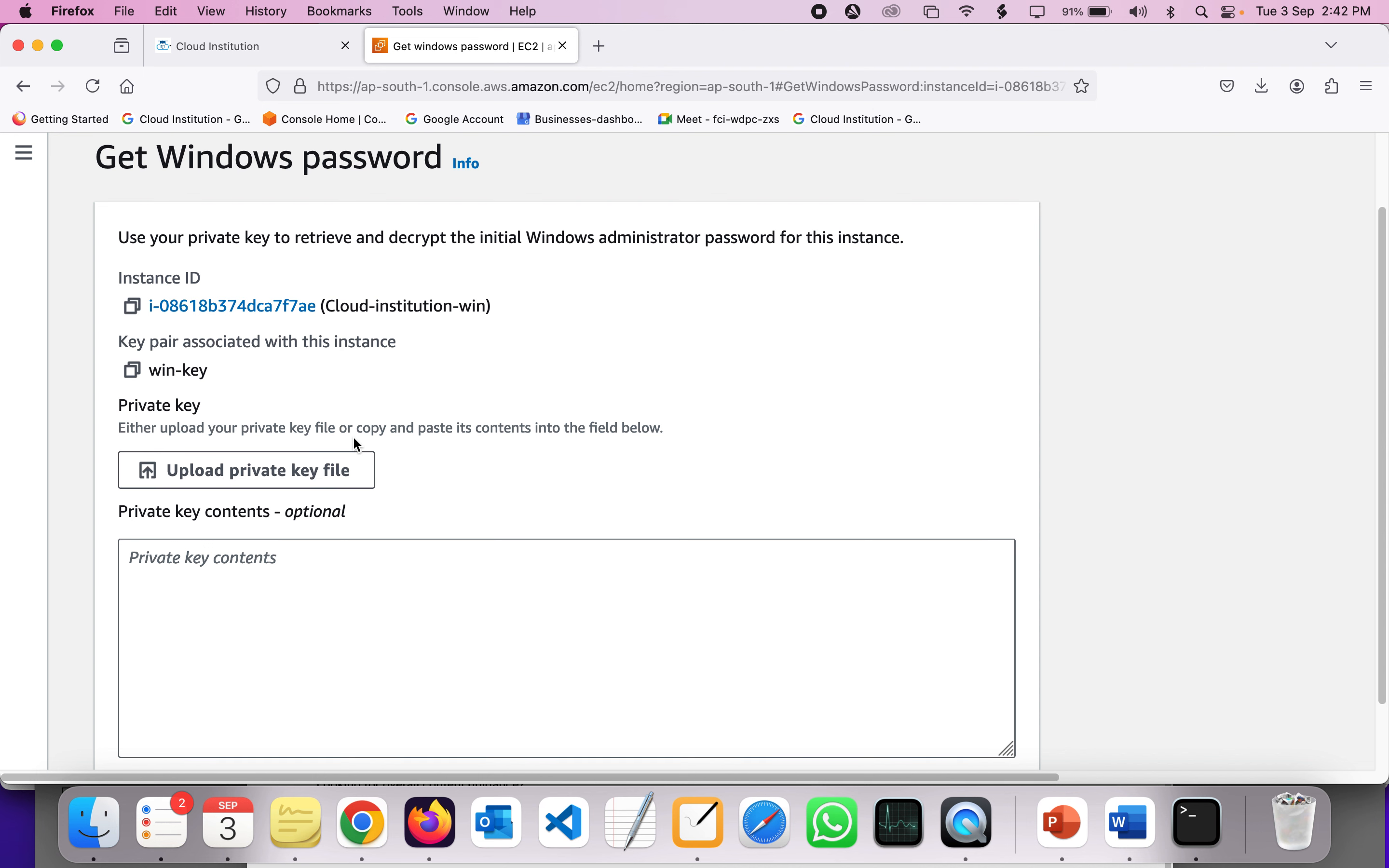
pyautogui.doubleClick(131, 347)
pyautogui.tripleClick(131, 347)
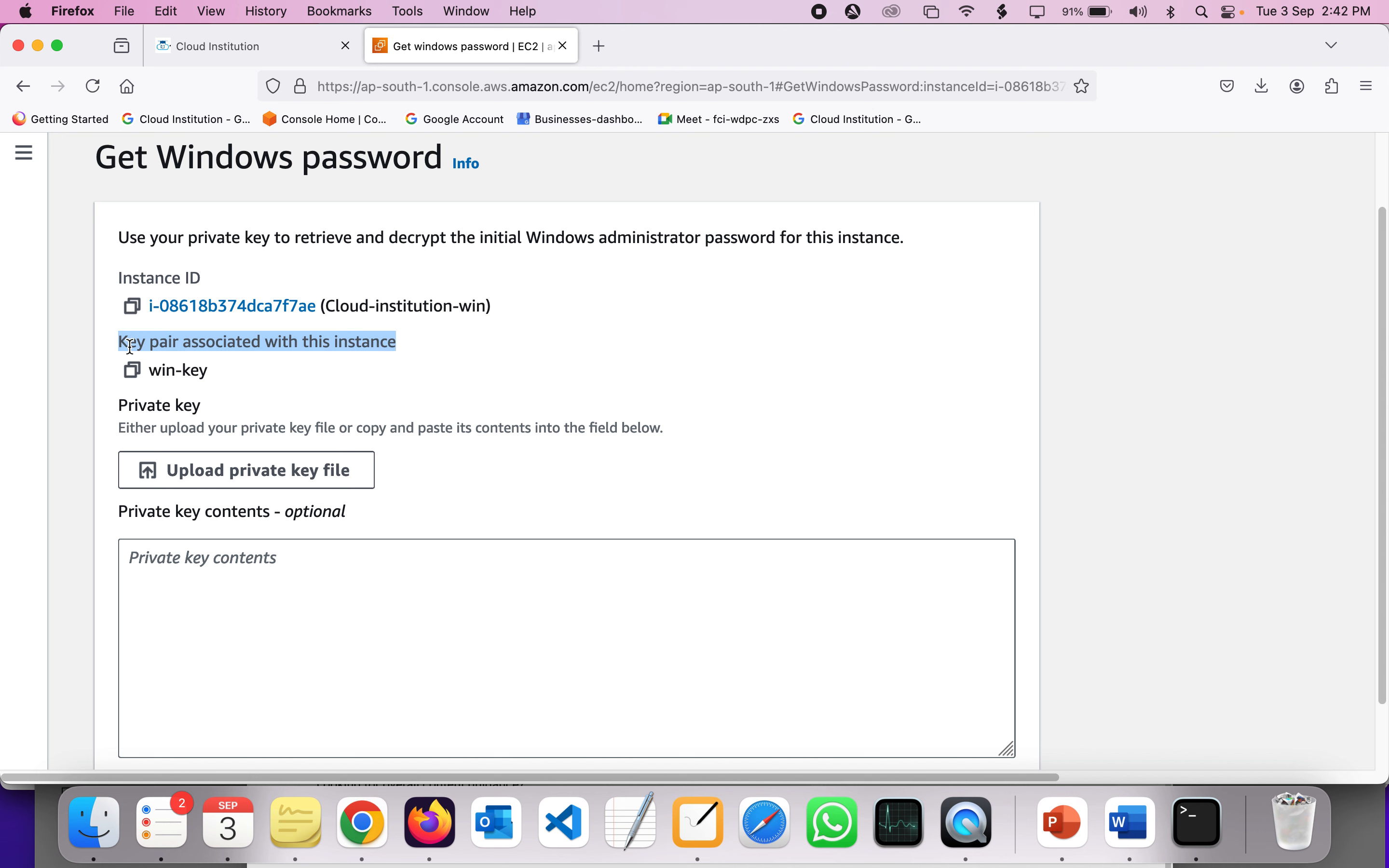
pyautogui.tripleClick(200, 370)
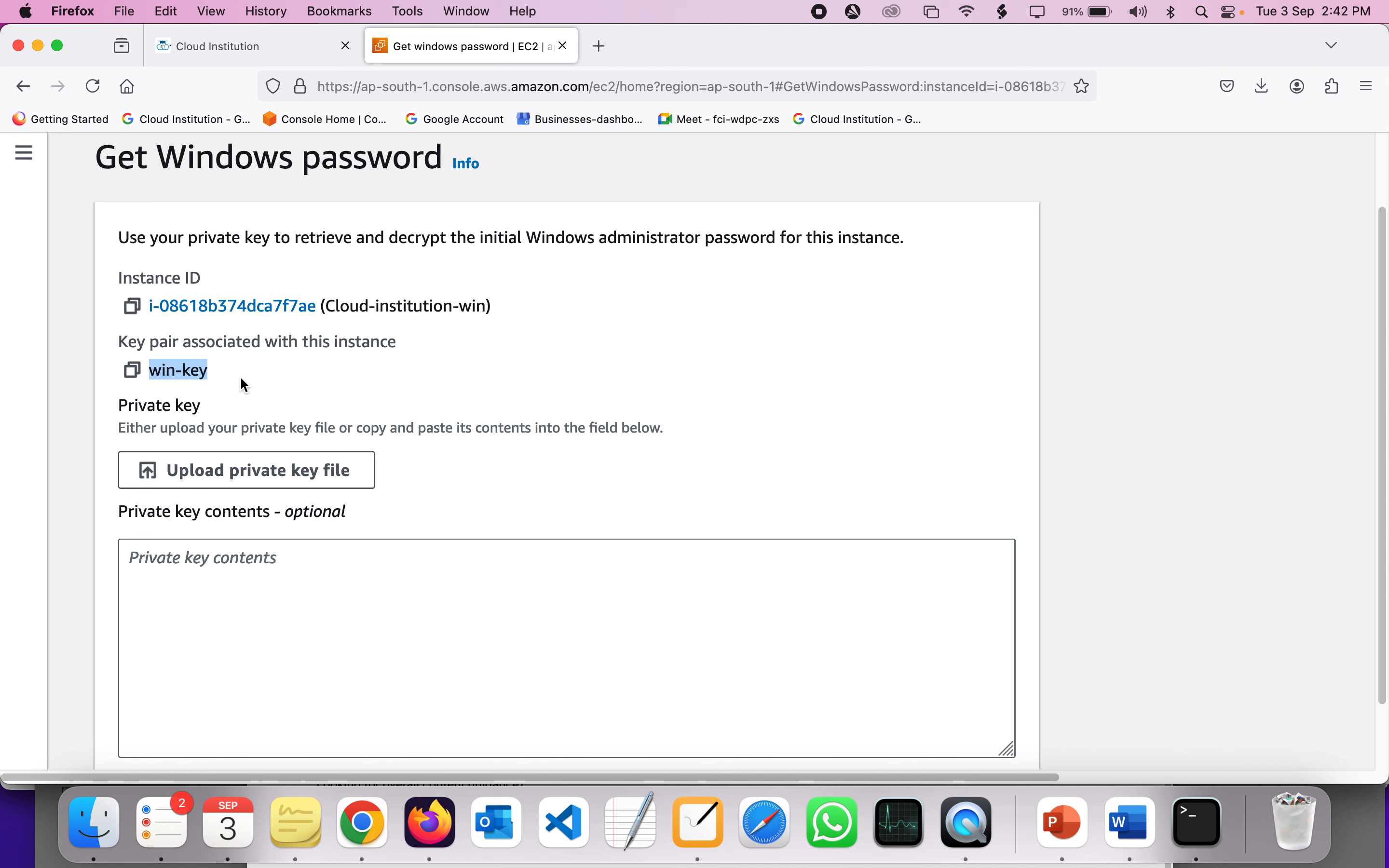
pyautogui.click(239, 376)
pyautogui.scroll(-2, 241, 379)
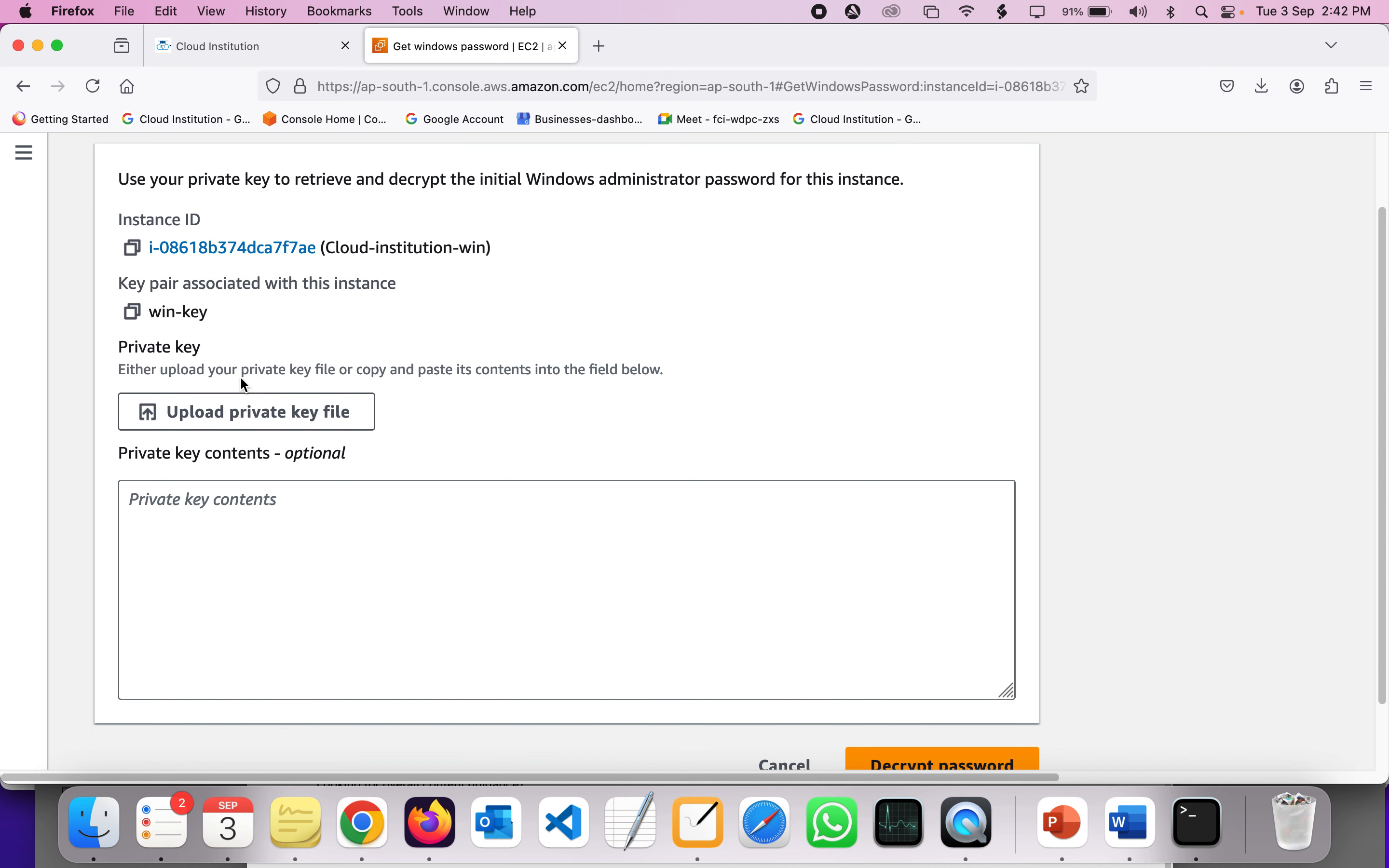
pyautogui.click(269, 421)
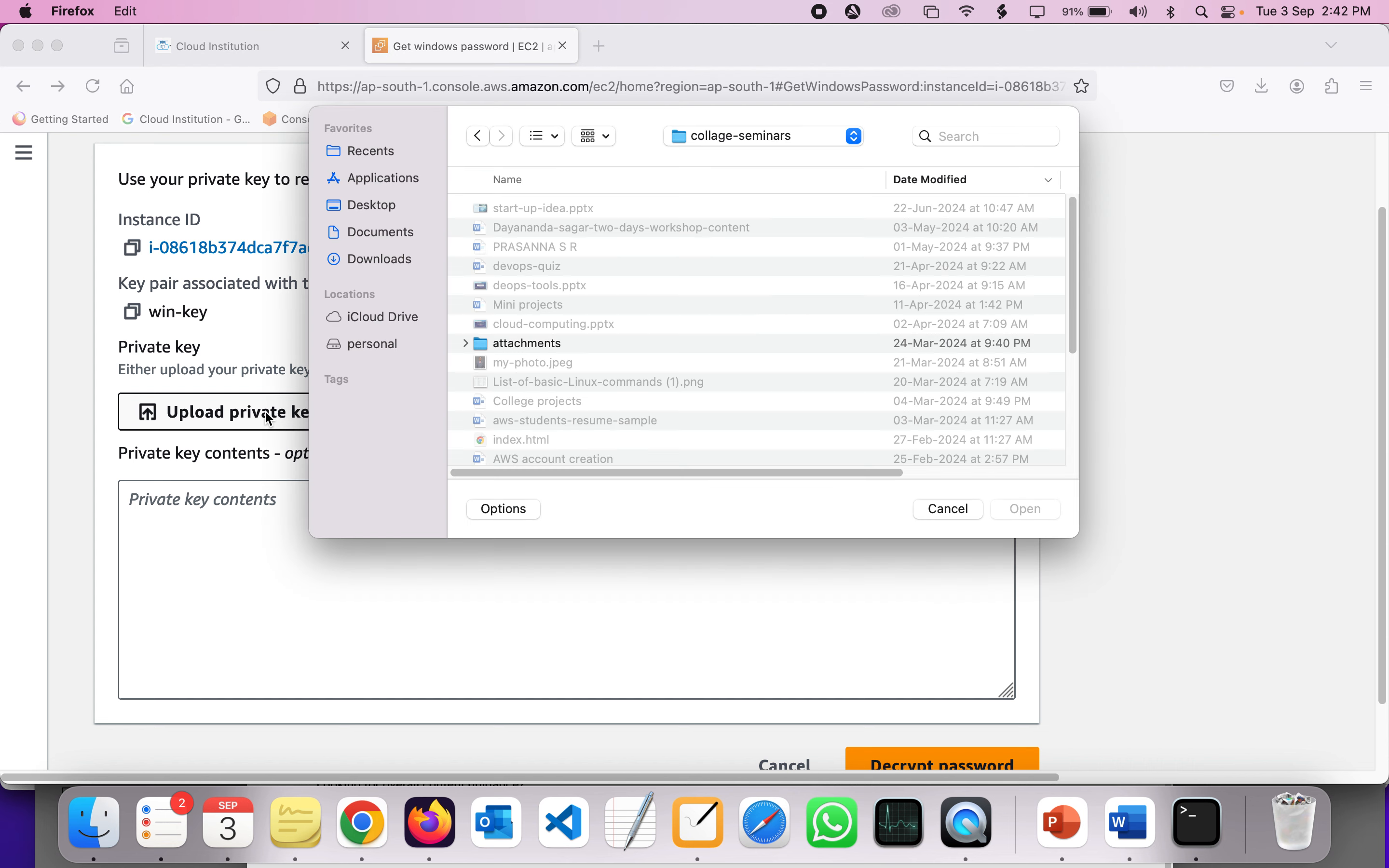
# - Load the win-key.pem private key from the Downloads folder
pyautogui.click(406, 258)
pyautogui.doubleClick(551, 227)
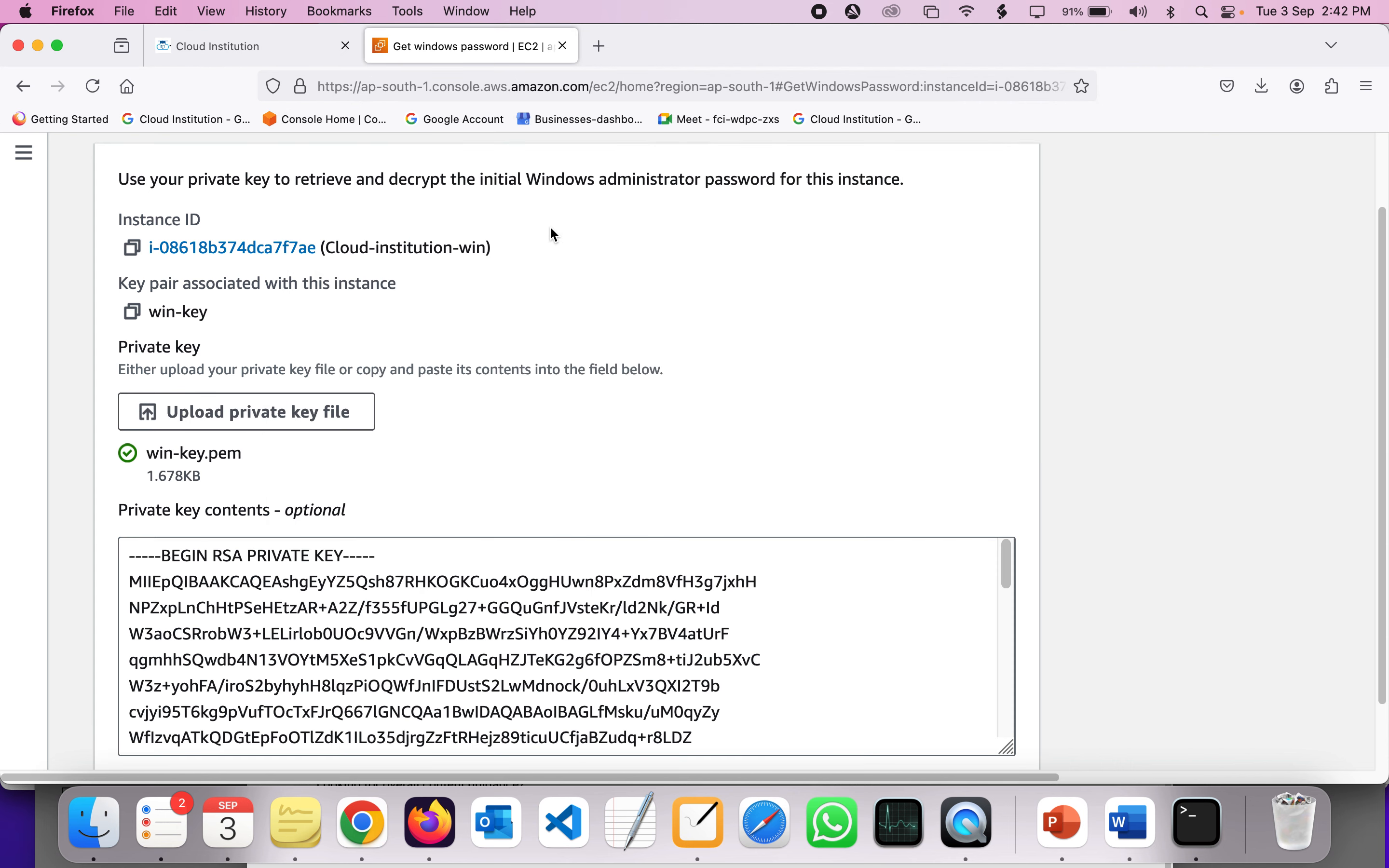
pyautogui.scroll(-2, 525, 476)
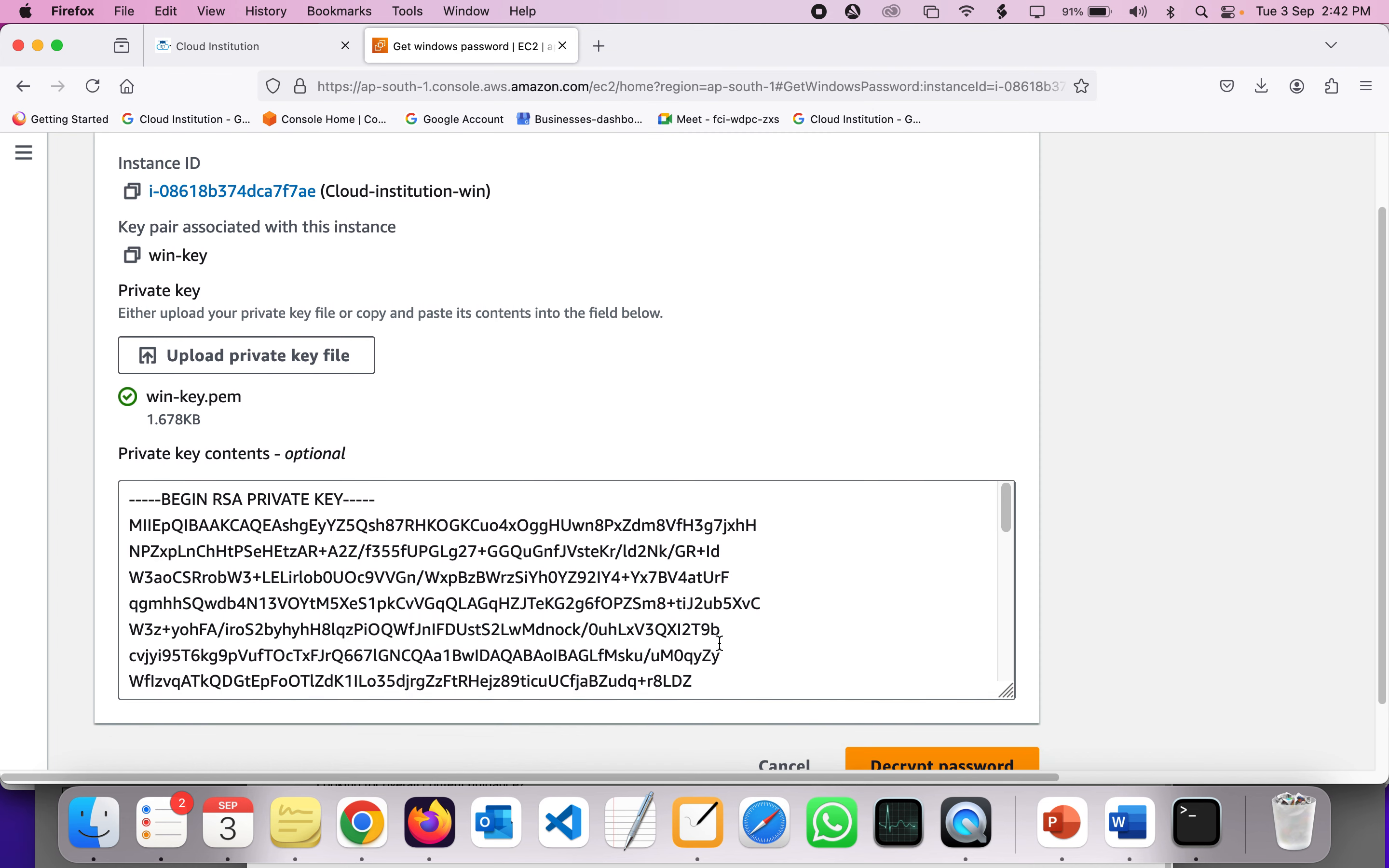
pyautogui.scroll(-1, 718, 637)
pyautogui.scroll(-8, 721, 642)
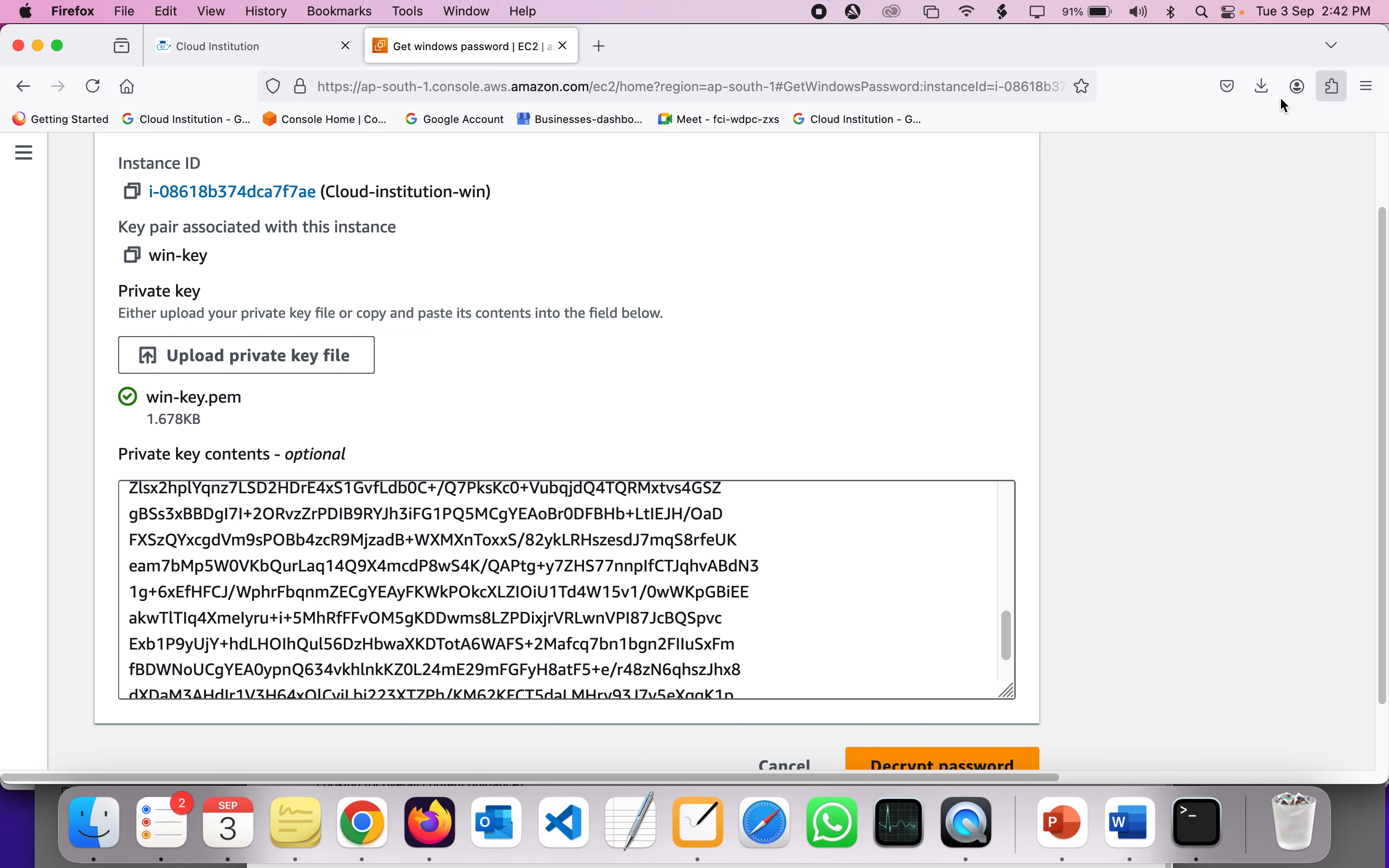
# - Decrypt the instance's Windows Administrator password
pyautogui.click(1260, 92)
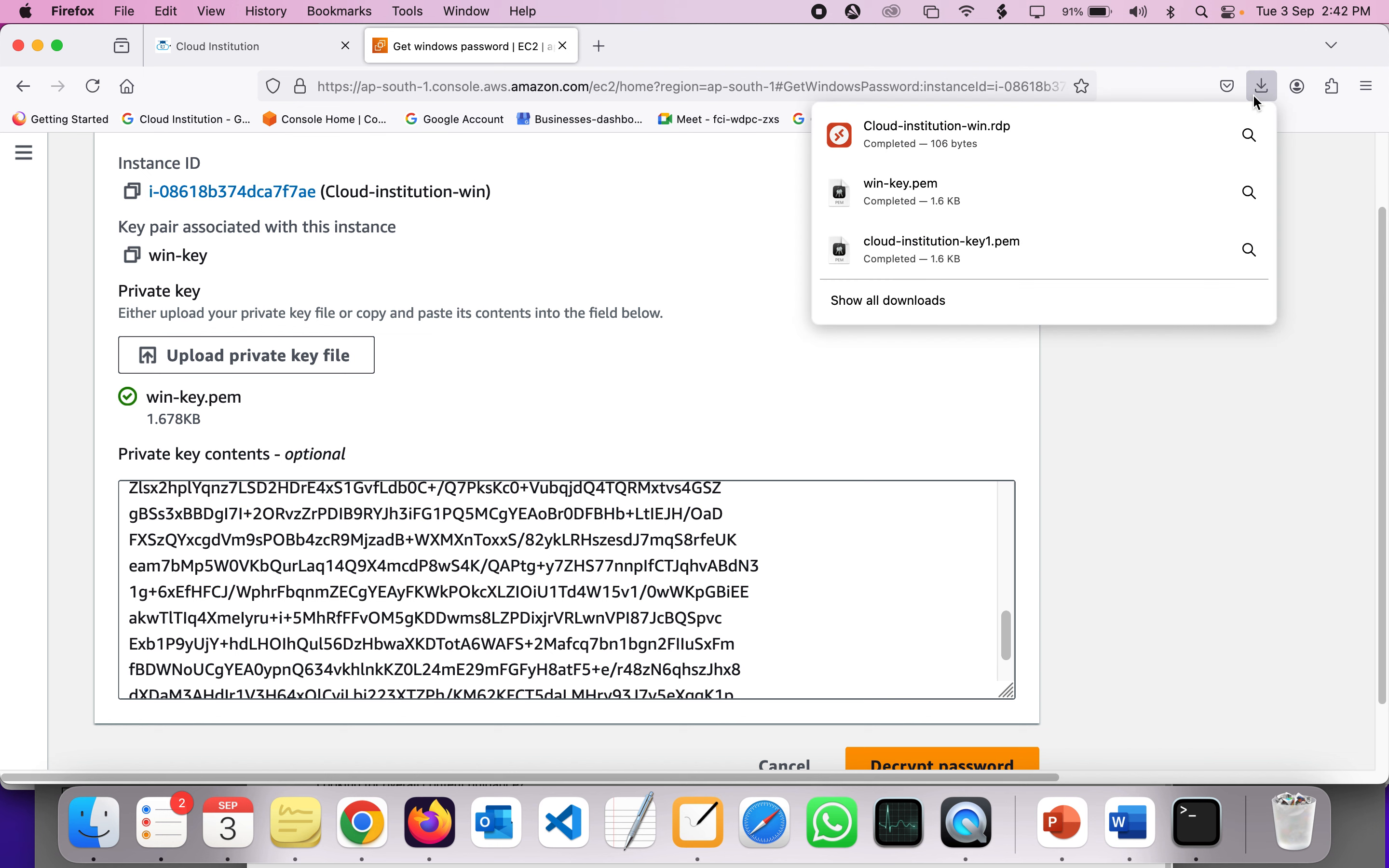
pyautogui.click(615, 419)
pyautogui.scroll(-3, 618, 424)
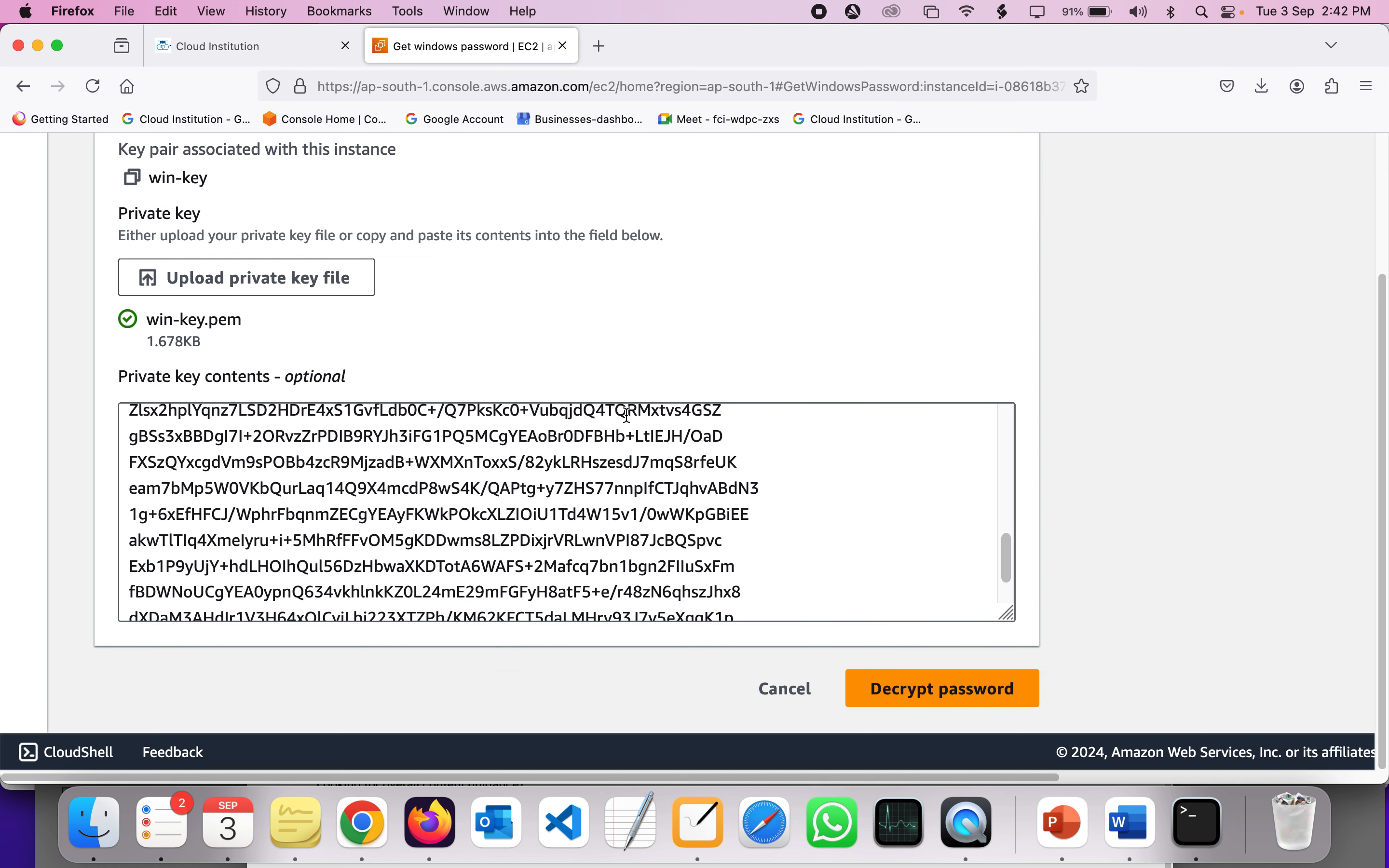
pyautogui.click(944, 694)
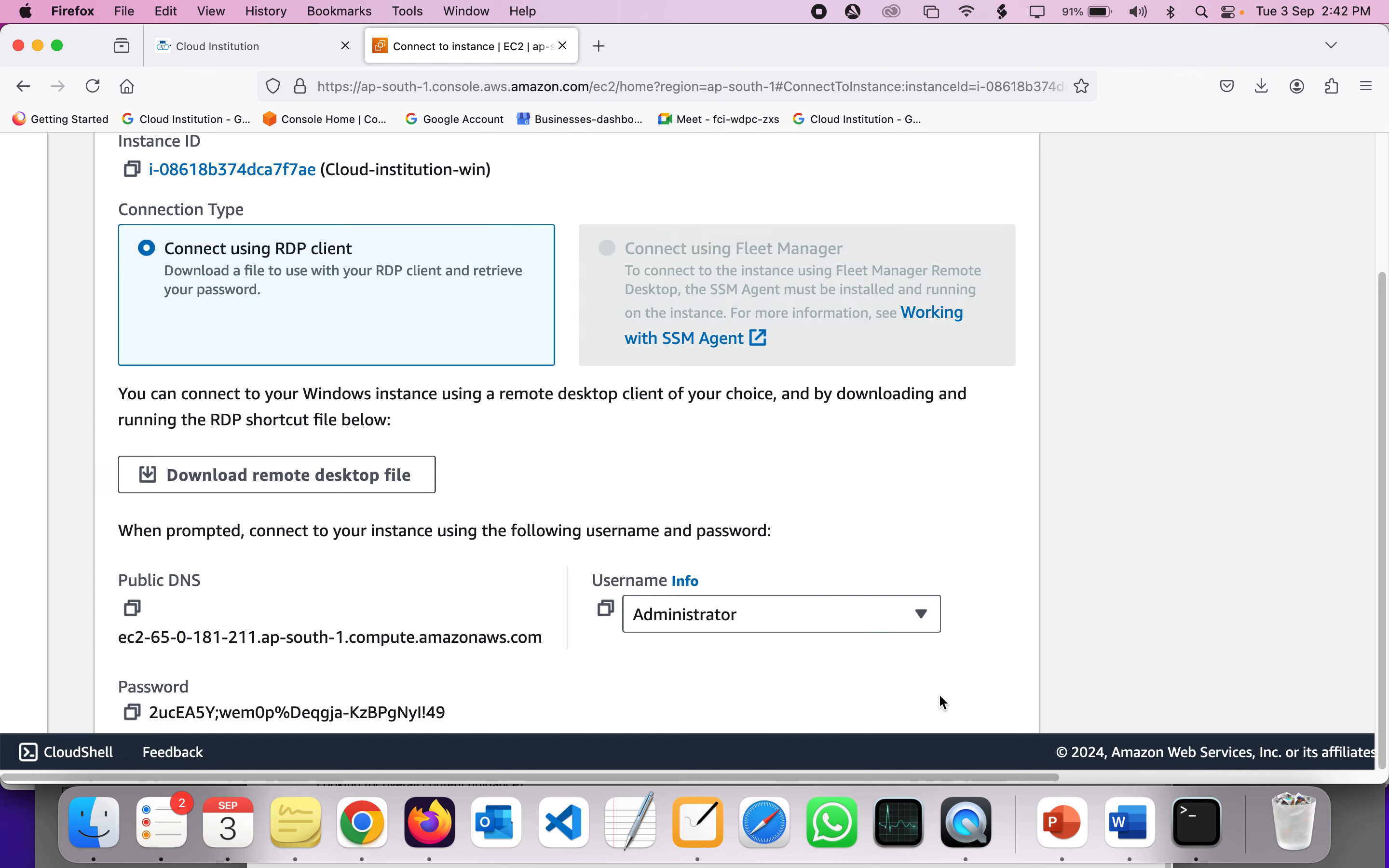
# - Copy the decrypted Administrator password and show Firefox's recent downloads, including Cloud-institution-win.rdp
pyautogui.scroll(-4, 573, 526)
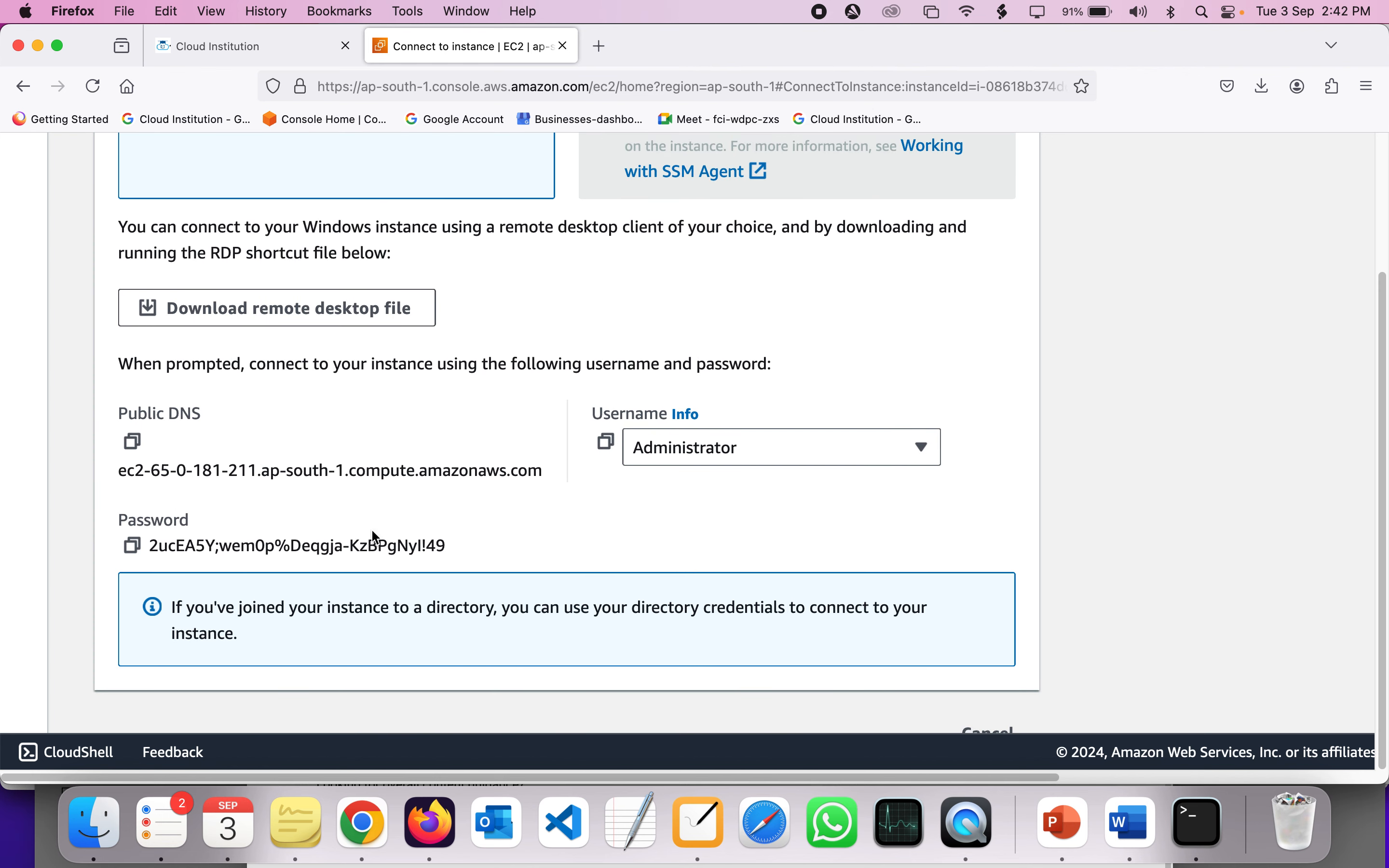
pyautogui.click(133, 547)
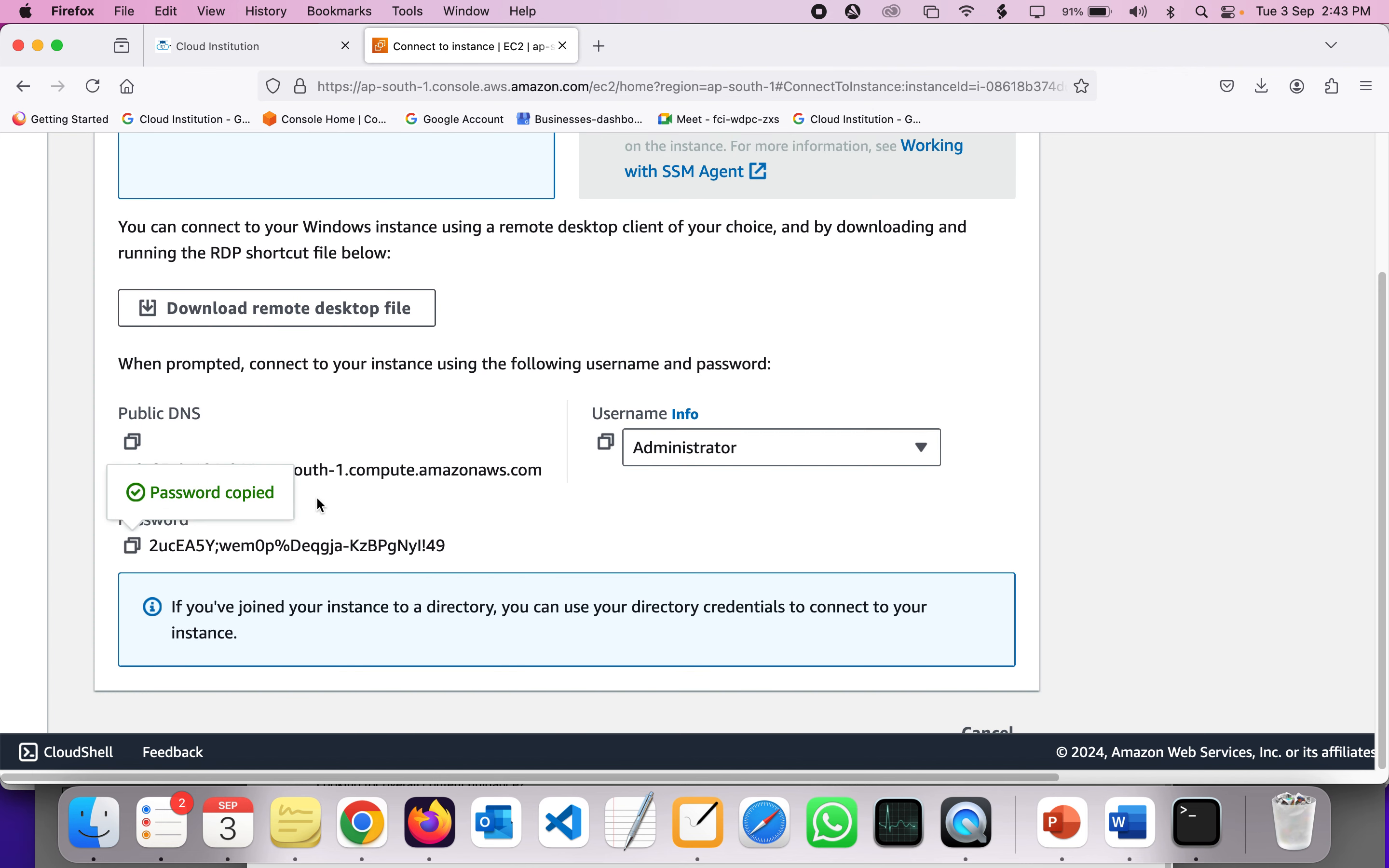
pyautogui.scroll(-1, 317, 499)
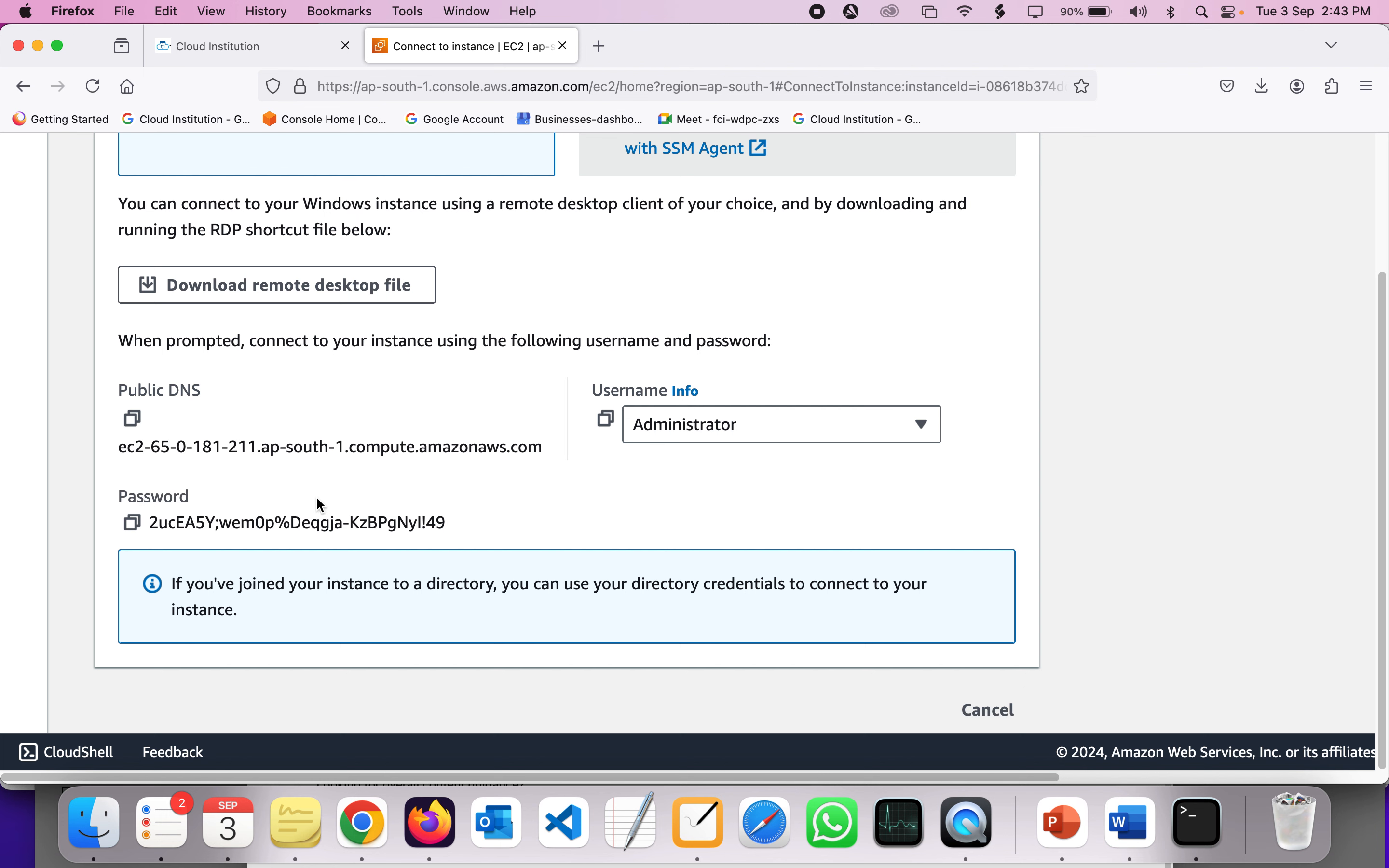
pyautogui.scroll(1, 317, 499)
pyautogui.scroll(1, 320, 506)
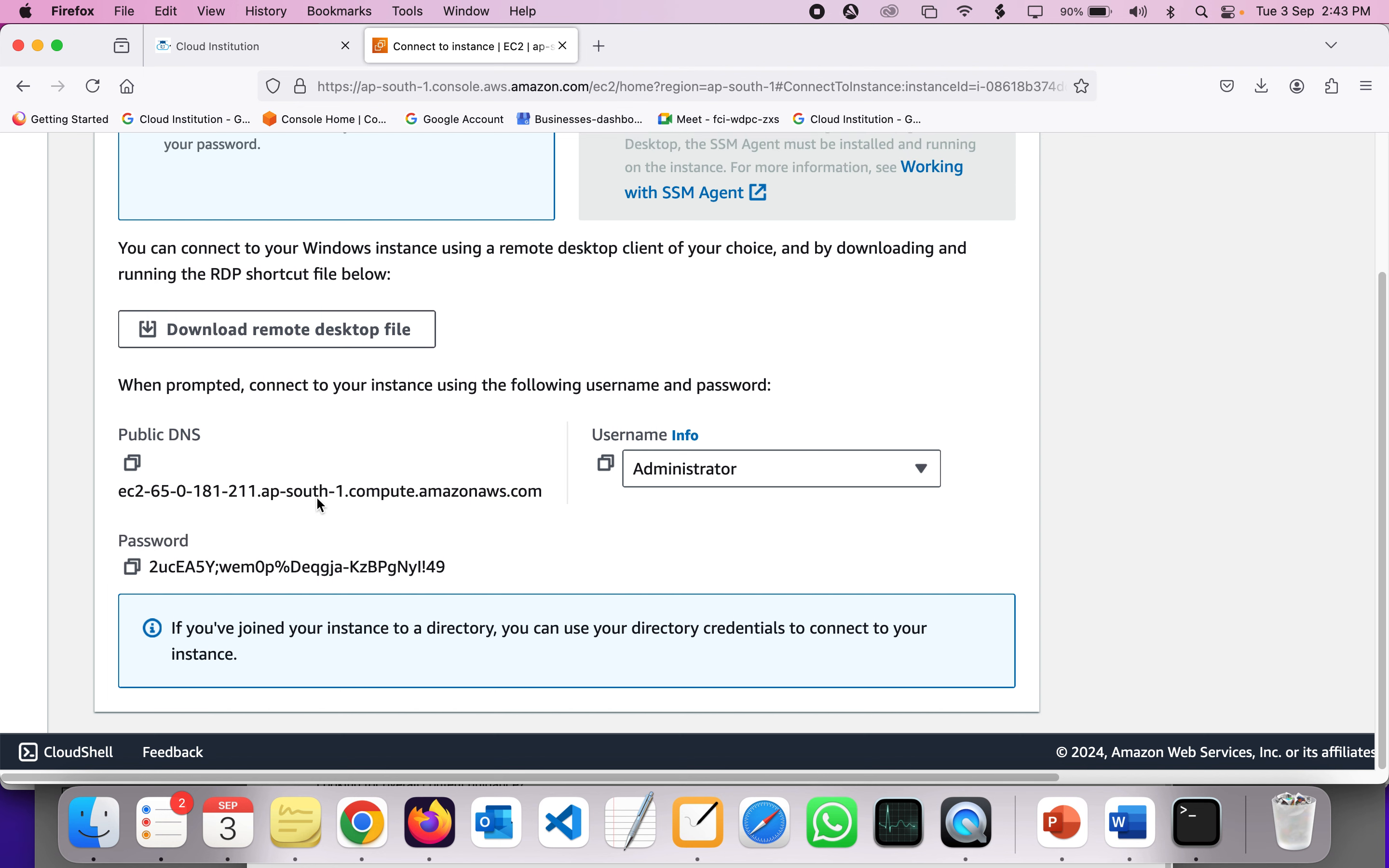
pyautogui.scroll(5, 317, 498)
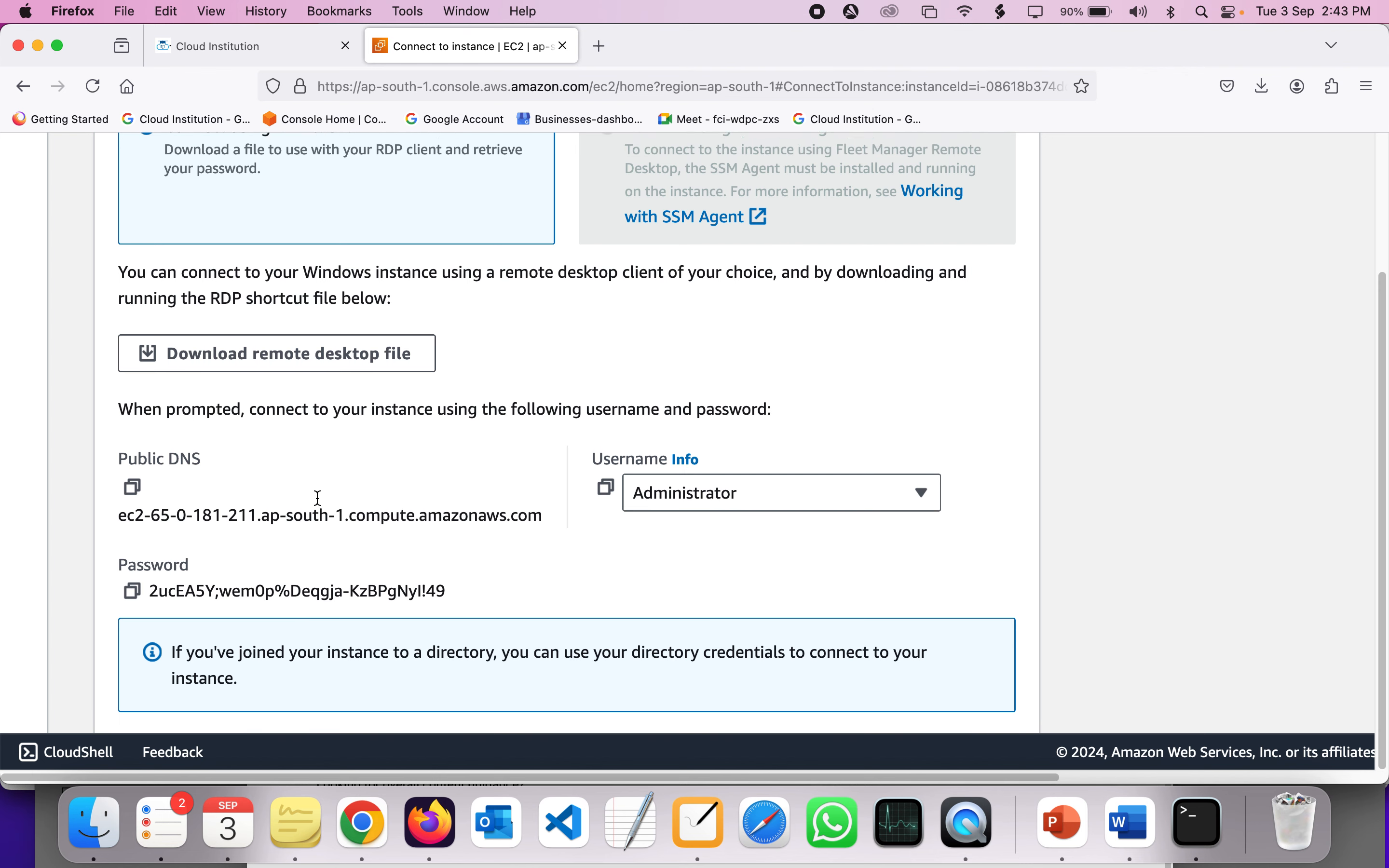
pyautogui.scroll(-4, 319, 498)
pyautogui.scroll(-4, 318, 498)
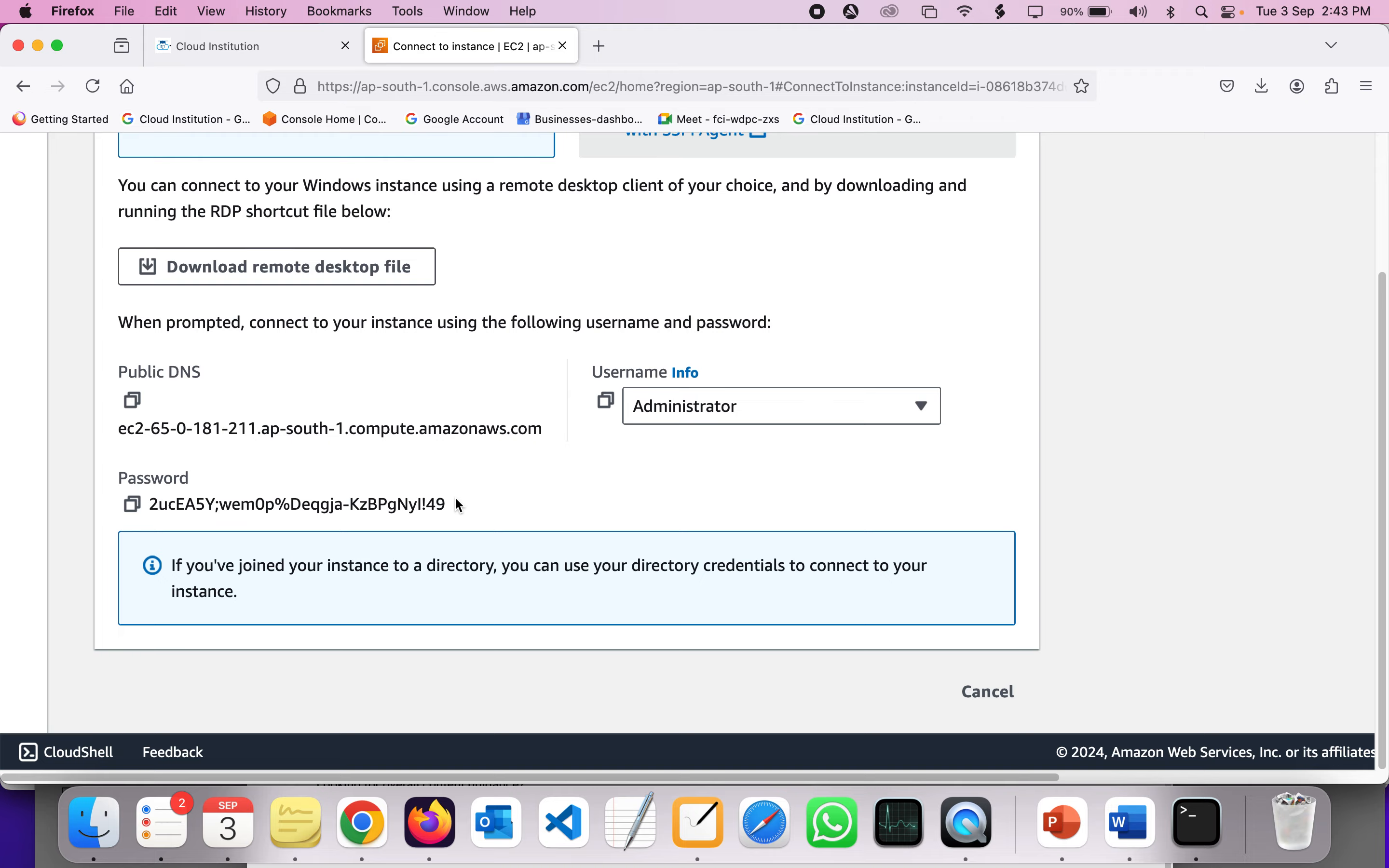
pyautogui.scroll(10, 455, 500)
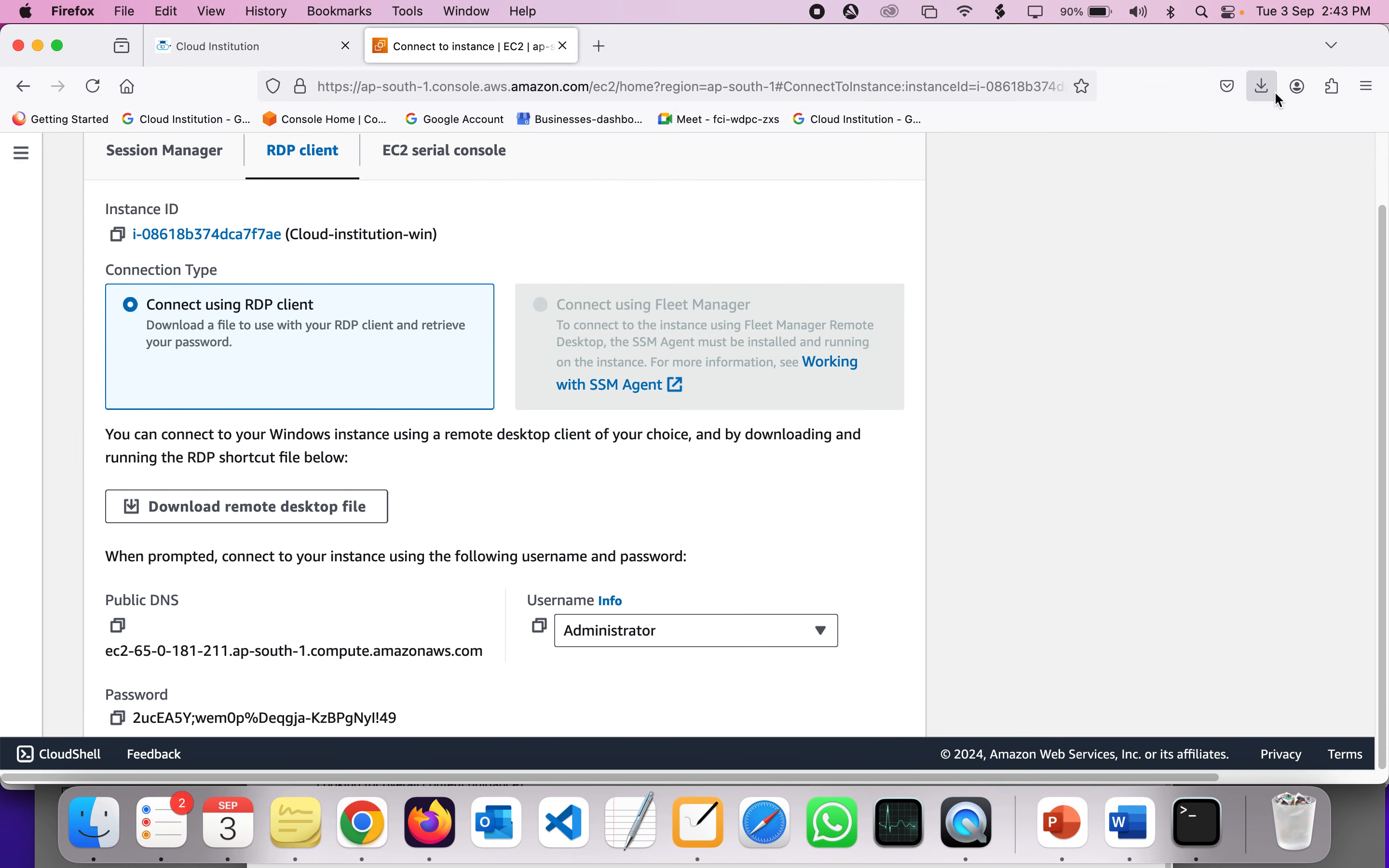
pyautogui.click(1261, 86)
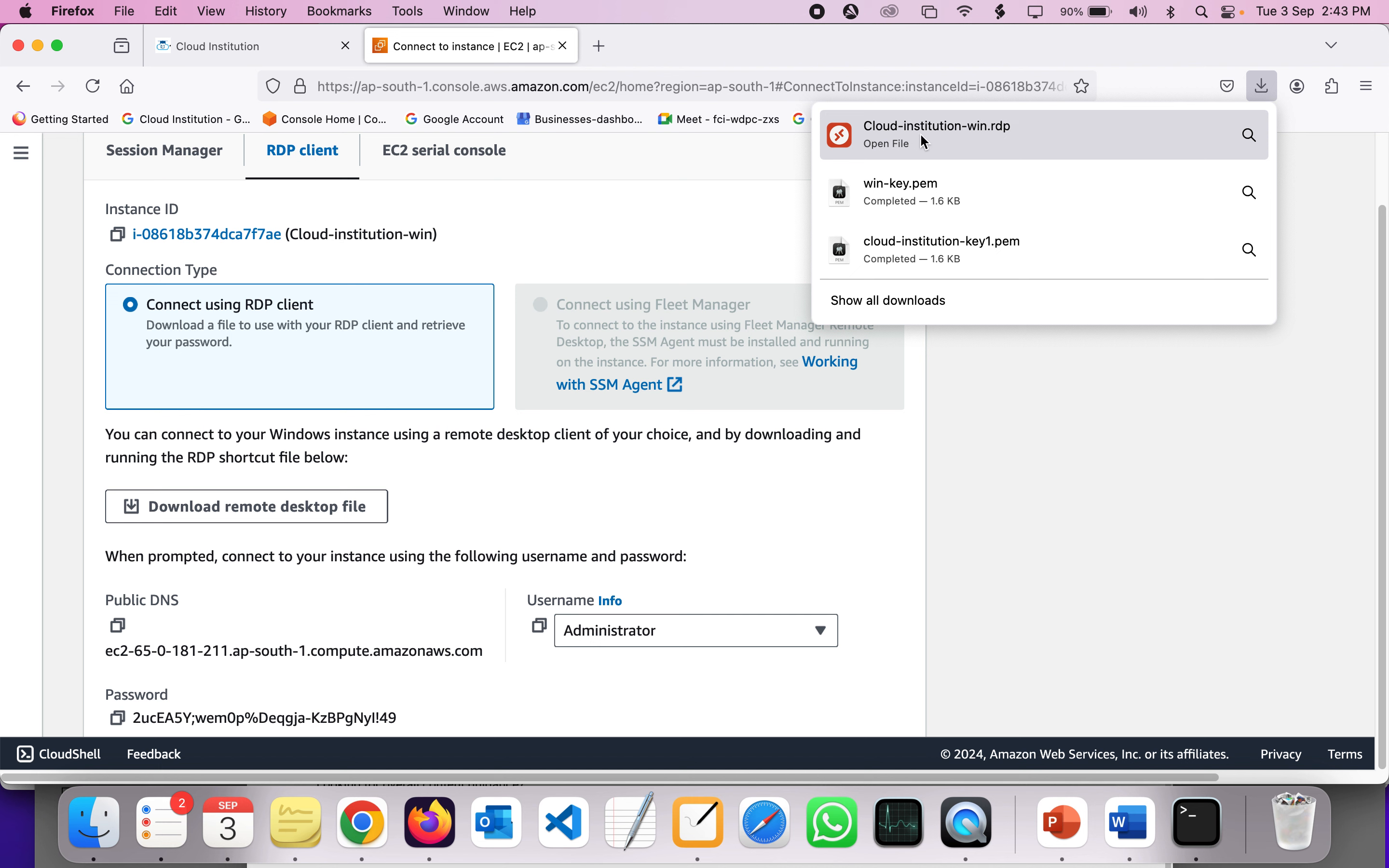
# - Open Cloud-institution-win.rdp in Microsoft Remote Desktop, then return to the EC2 password page
pyautogui.click(969, 147)
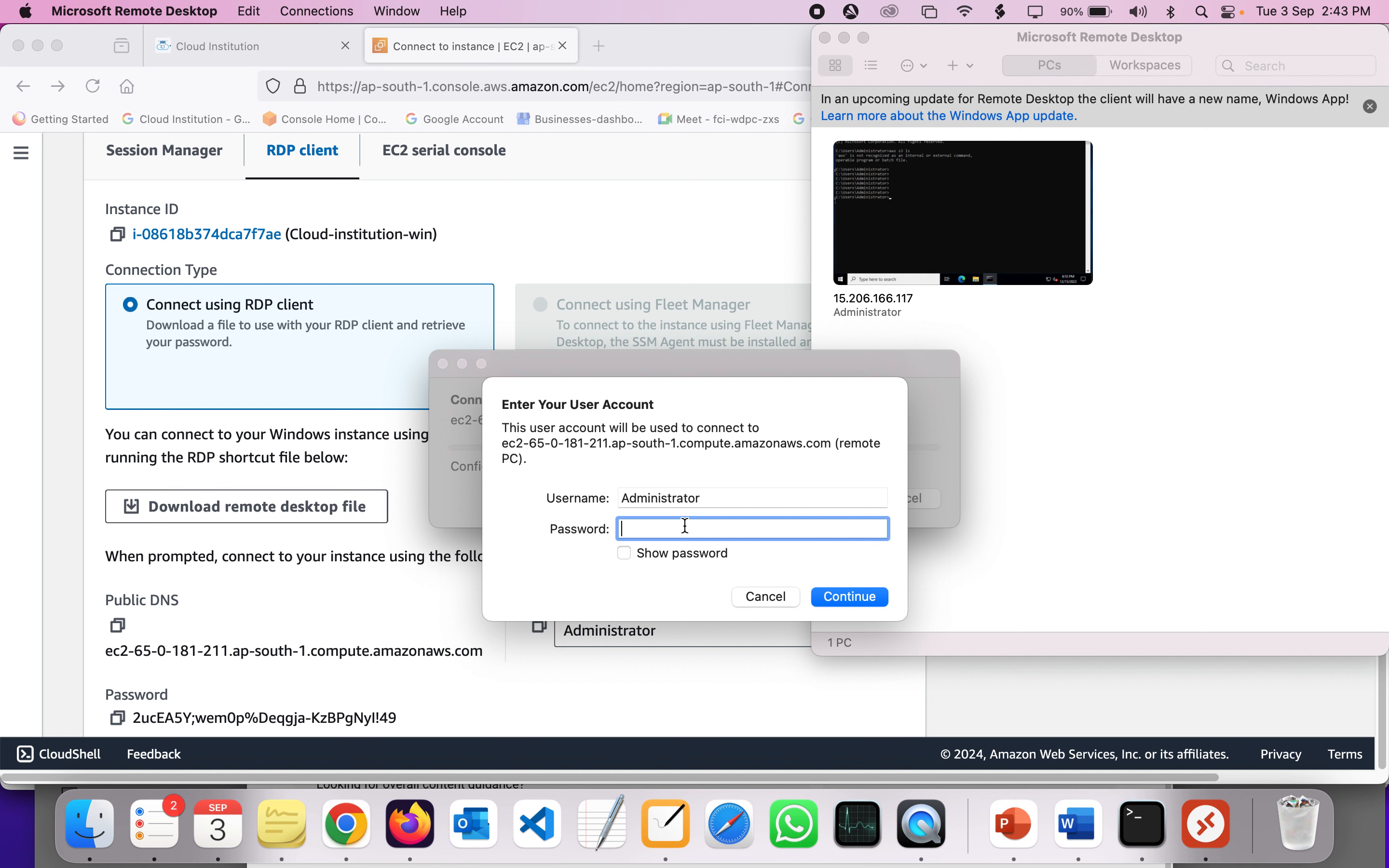
pyautogui.click(338, 547)
# - Copy the Administrator password from EC2 and paste it into Remote Desktop's password field
pyautogui.scroll(-3, 224, 605)
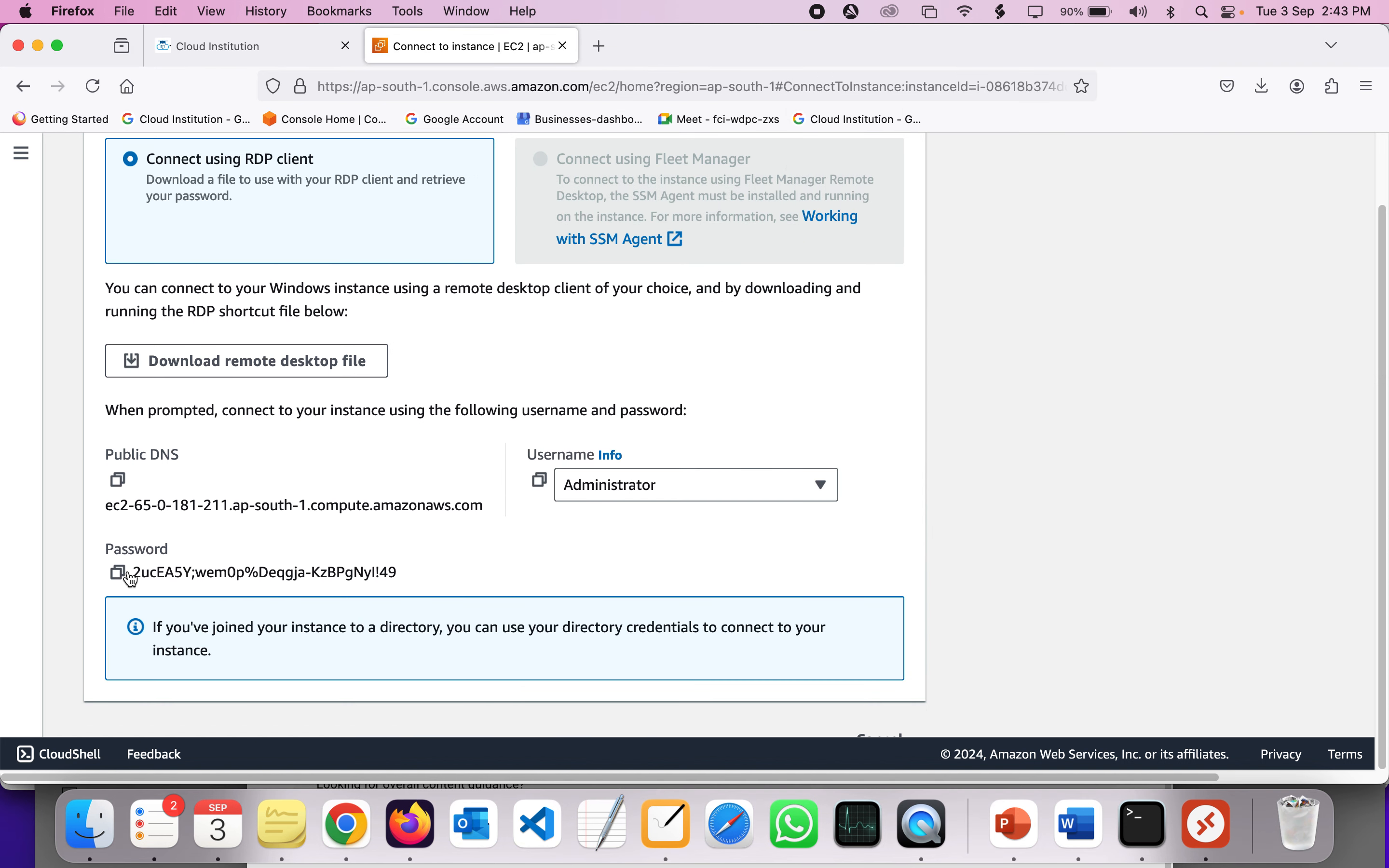
pyautogui.click(123, 576)
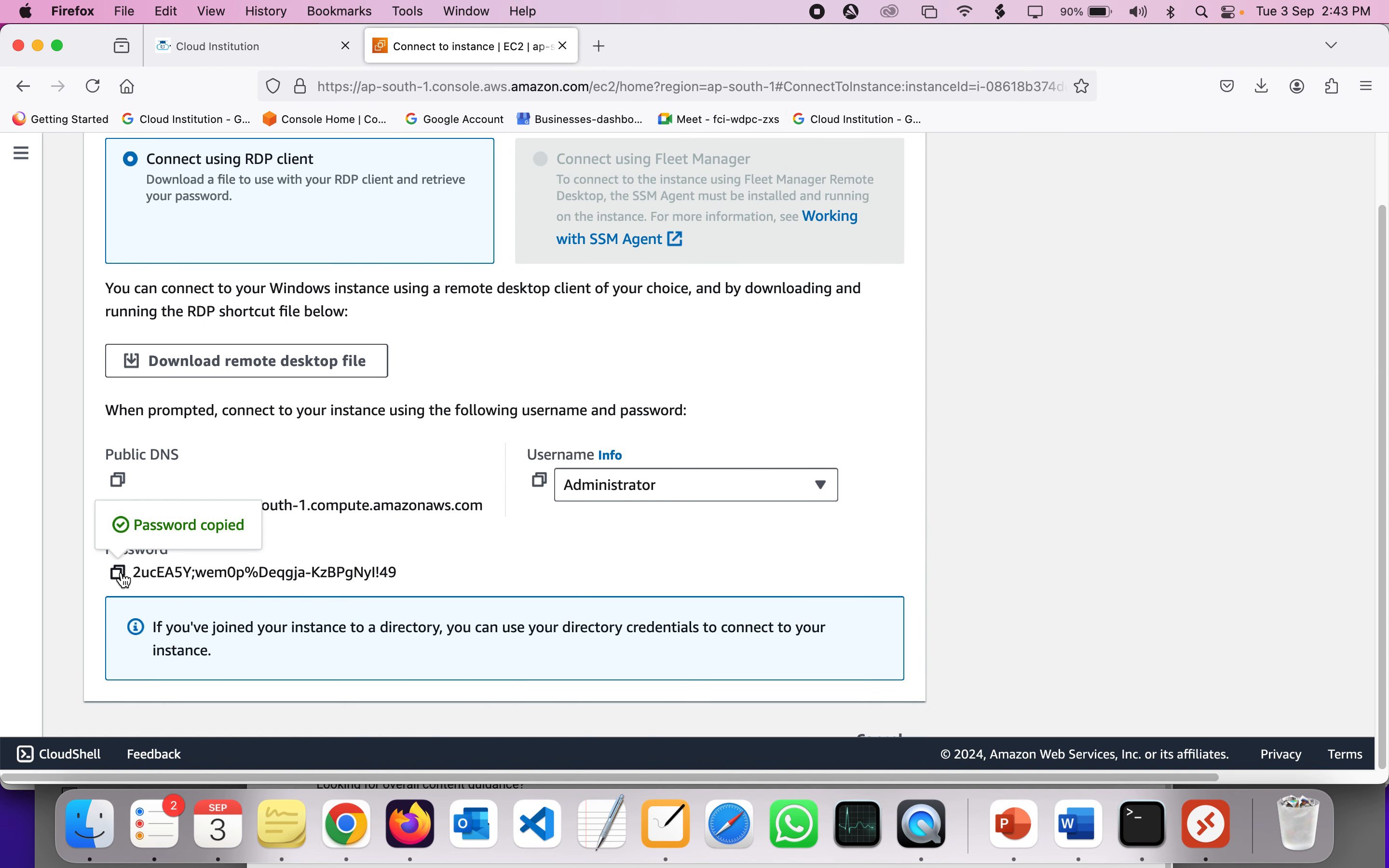
pyautogui.click(1207, 825)
pyautogui.press('super+v')
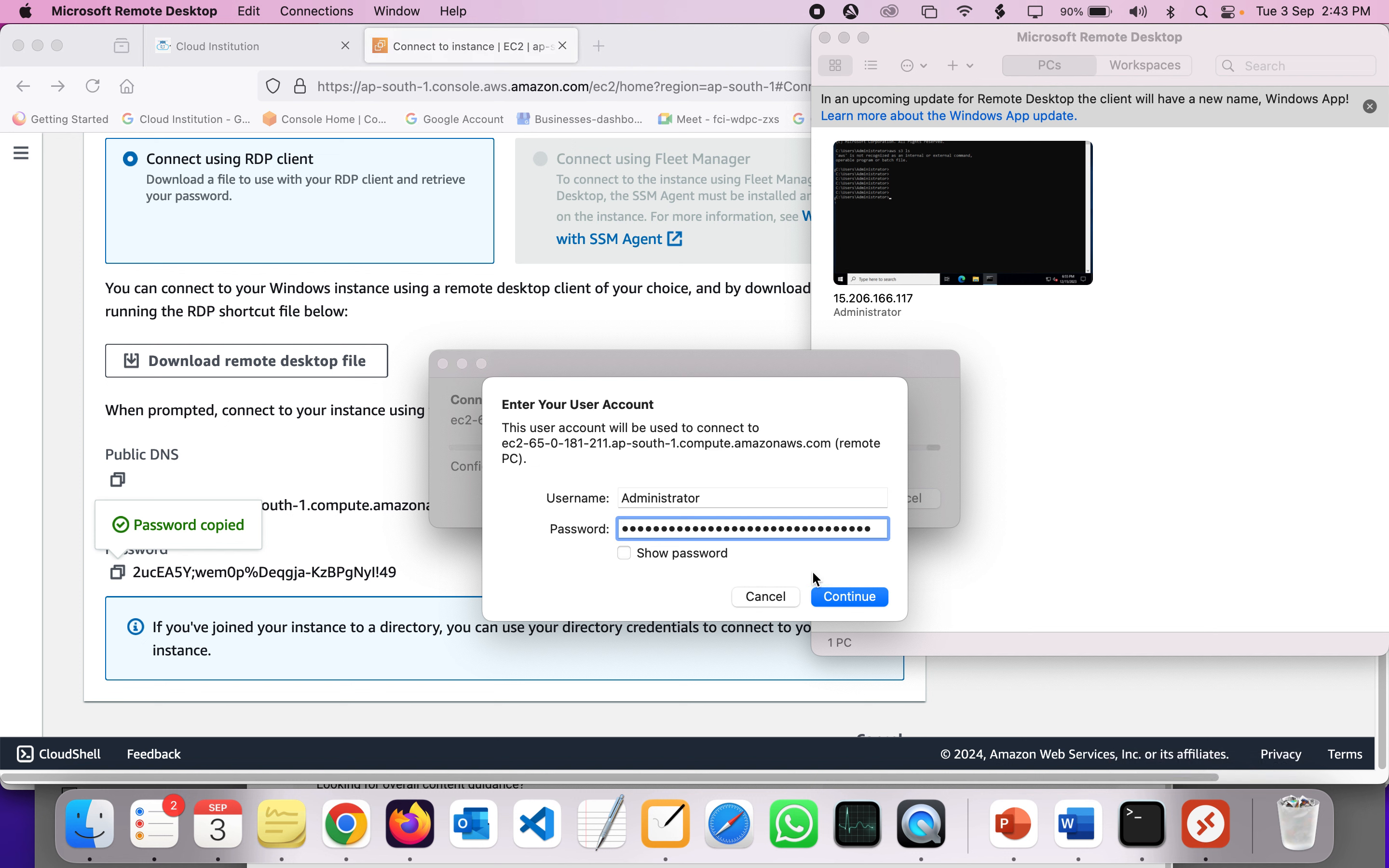
# - Verify the revealed password, submit the credentials and accept the unverified certificate
pyautogui.click(697, 556)
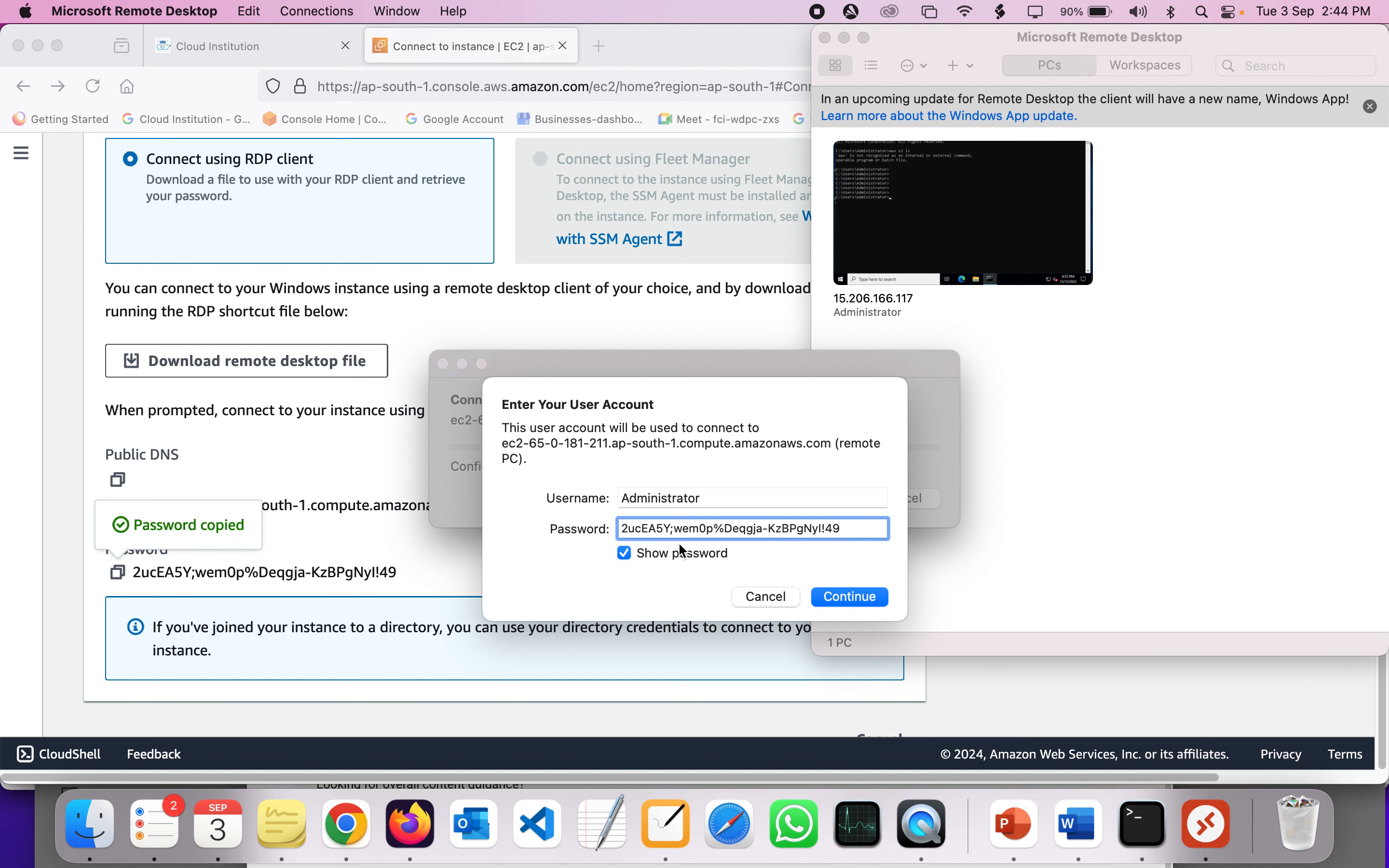
pyautogui.tripleClick(651, 528)
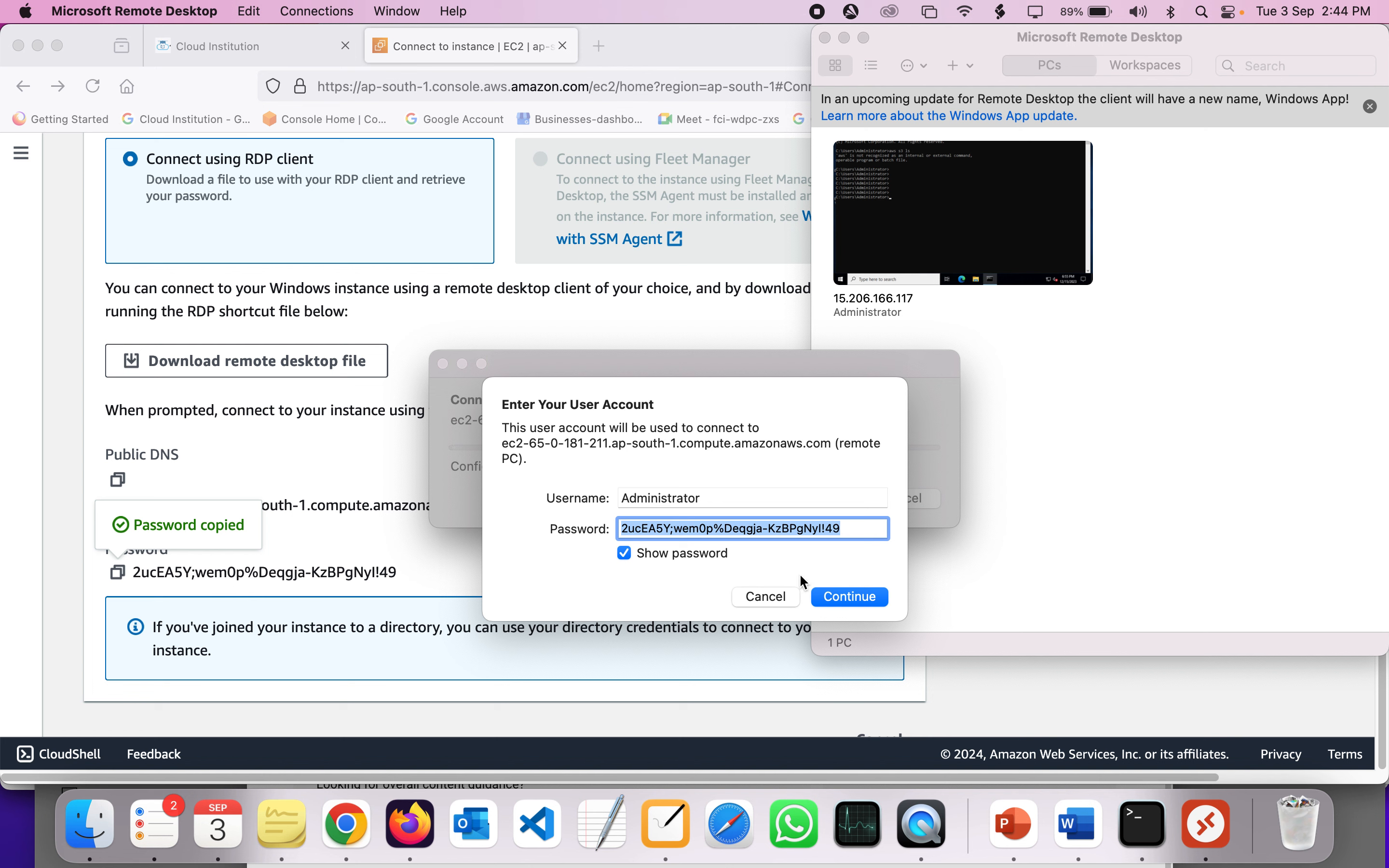
pyautogui.click(859, 529)
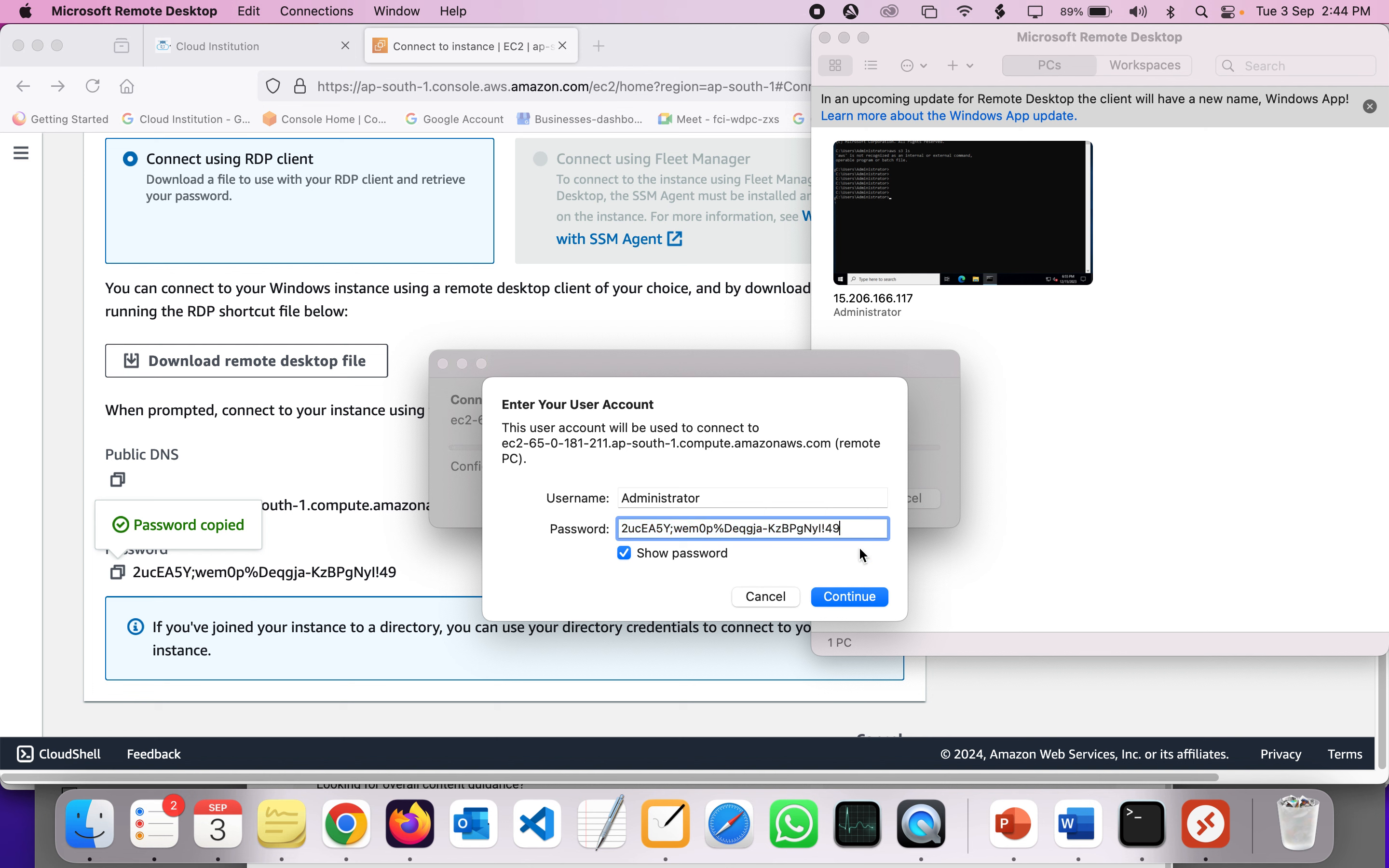
pyautogui.click(848, 598)
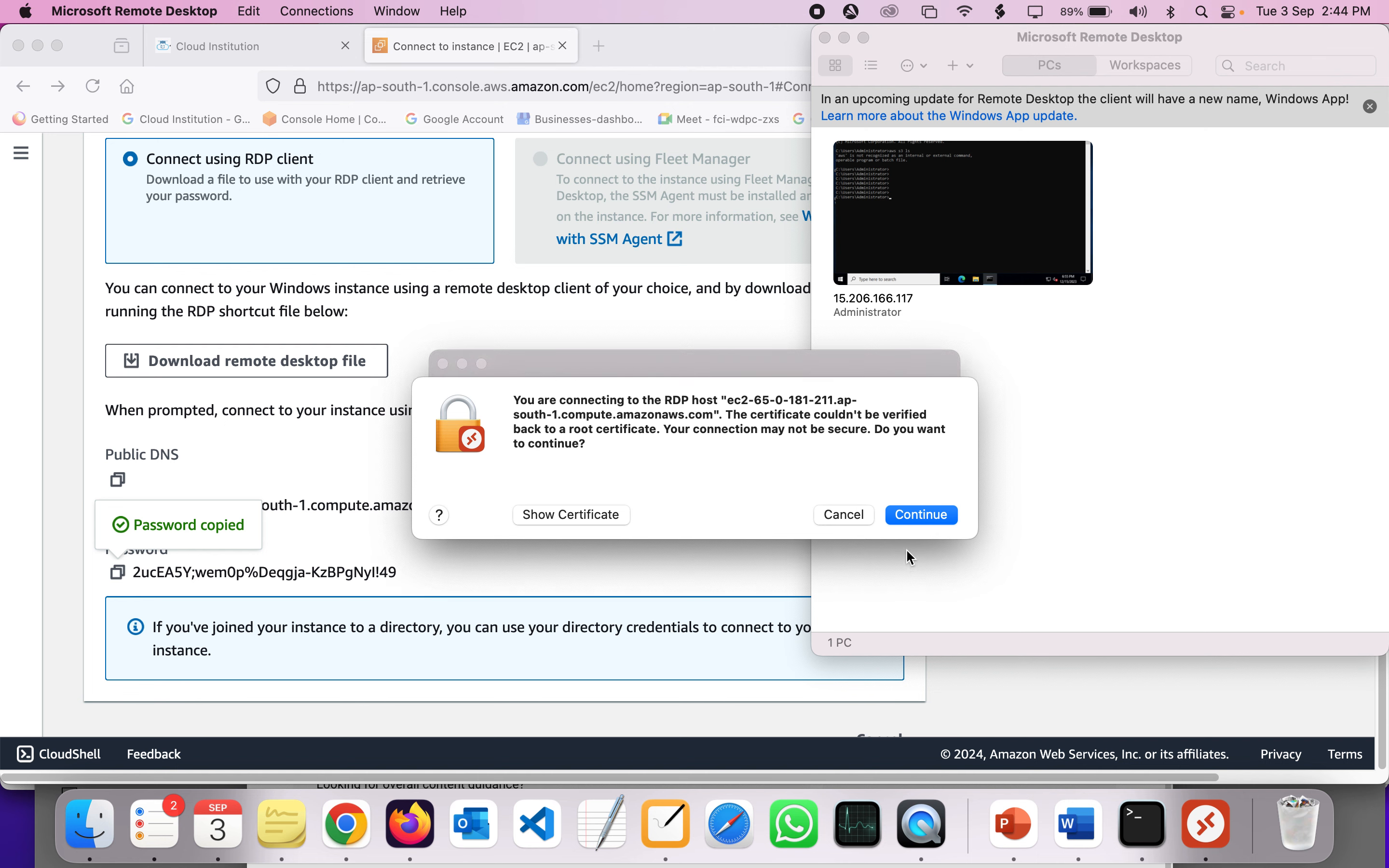
pyautogui.click(911, 517)
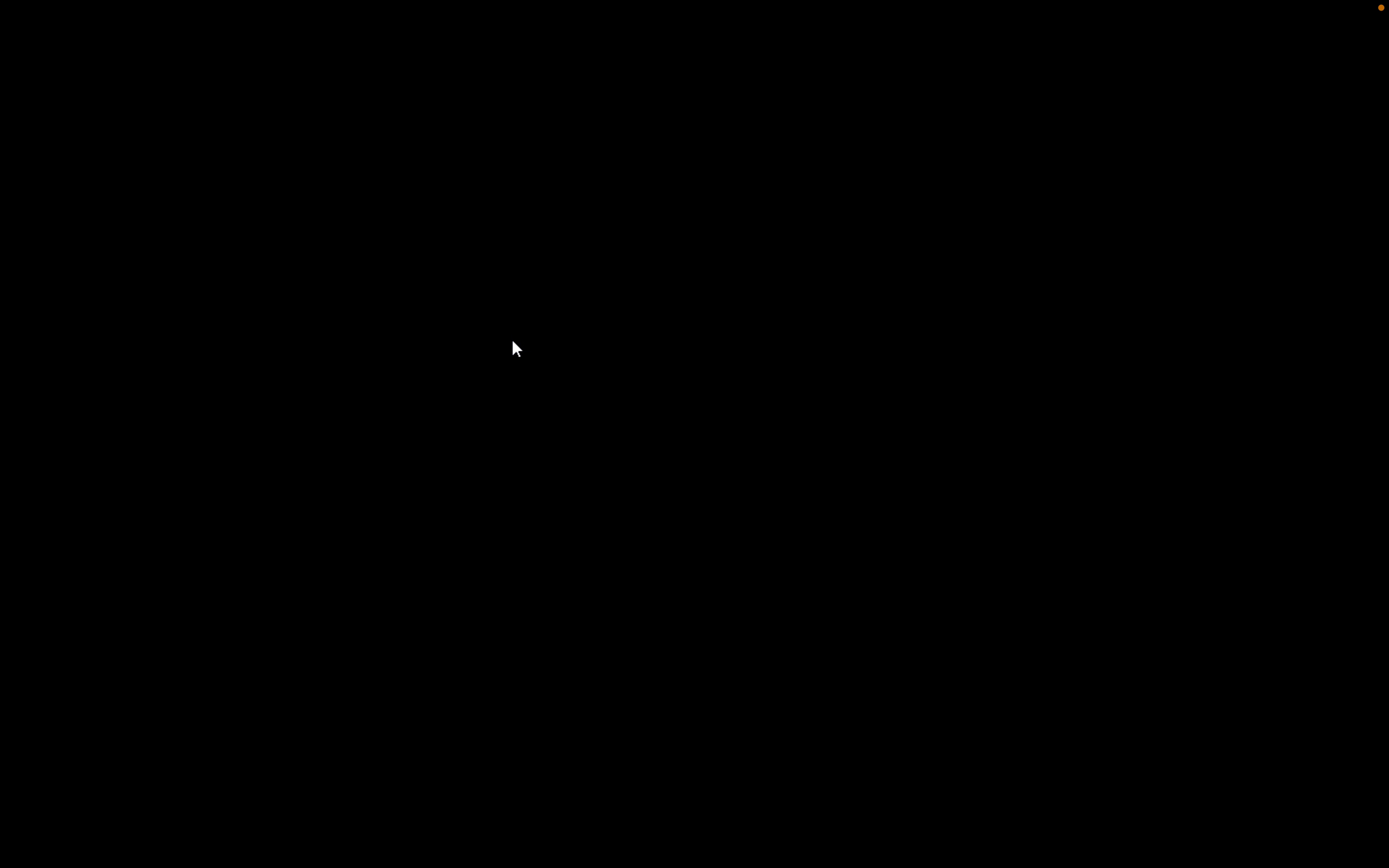
# - Exit full screen, enlarge the Remote Desktop window, and decline network discoverability
pyautogui.moveTo(167, 3)
pyautogui.moveTo(69, 10)
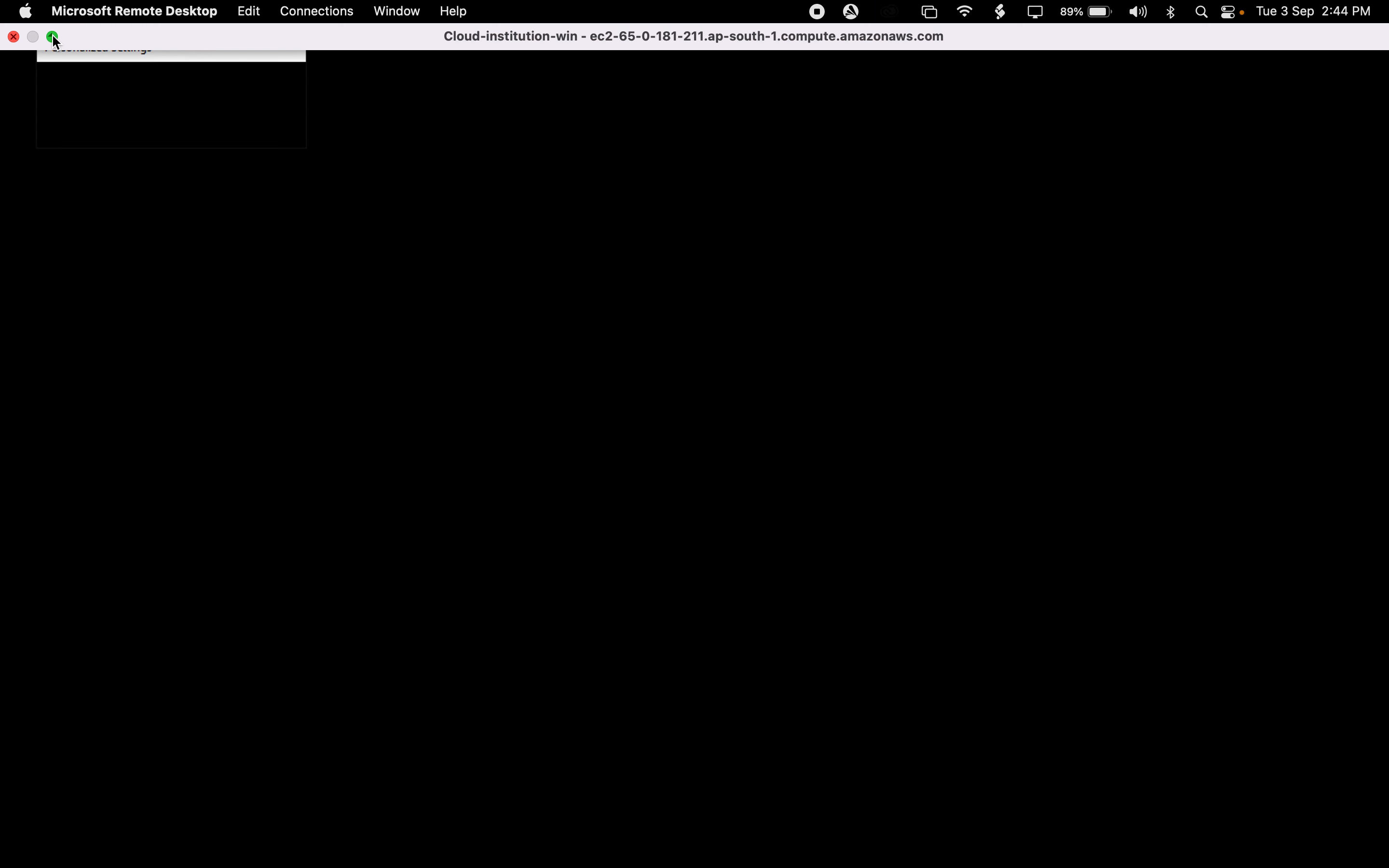
pyautogui.click(52, 34)
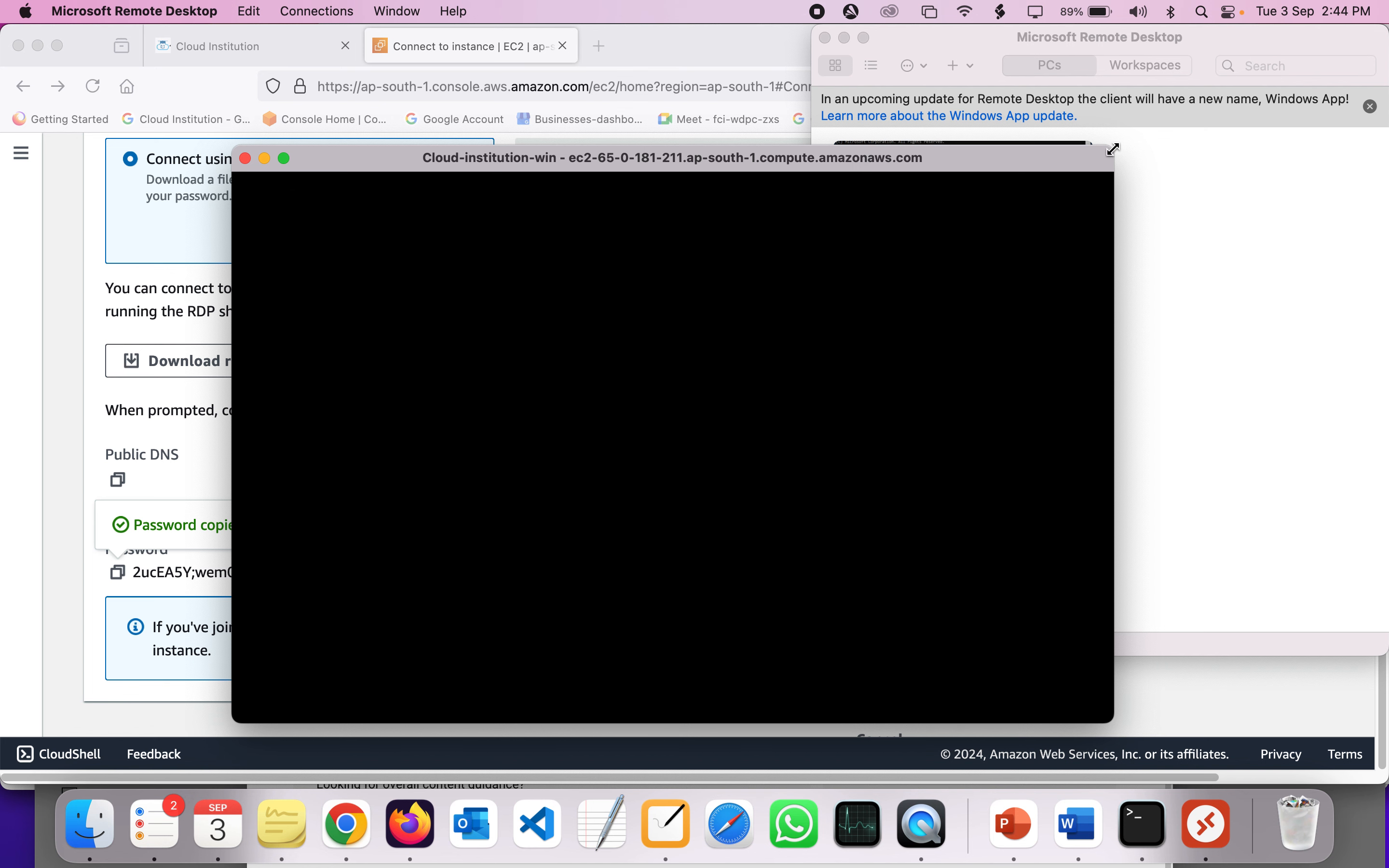
pyautogui.moveTo(1114, 145); pyautogui.dragTo(1173, 37)
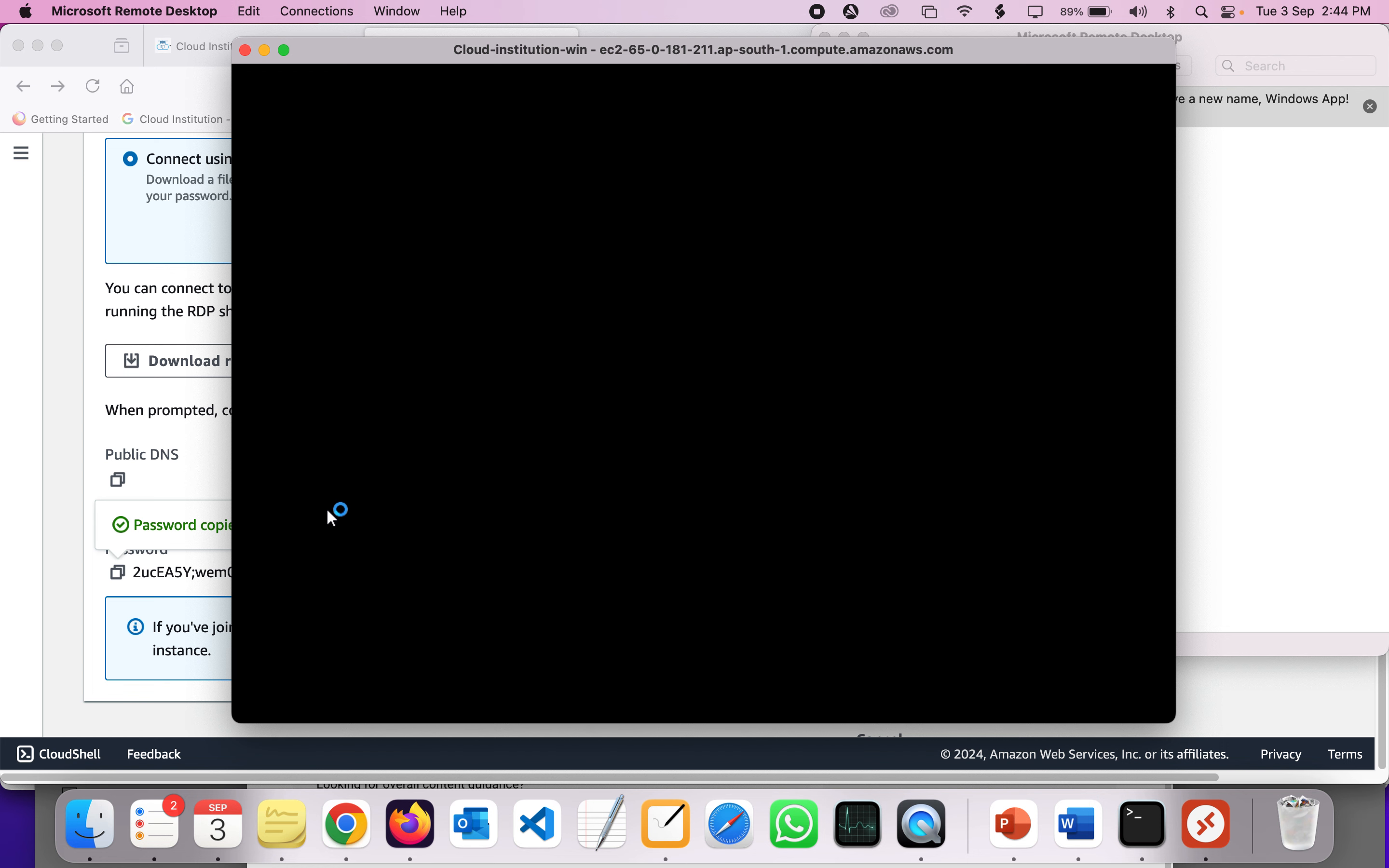
pyautogui.moveTo(221, 459); pyautogui.dragTo(87, 437)
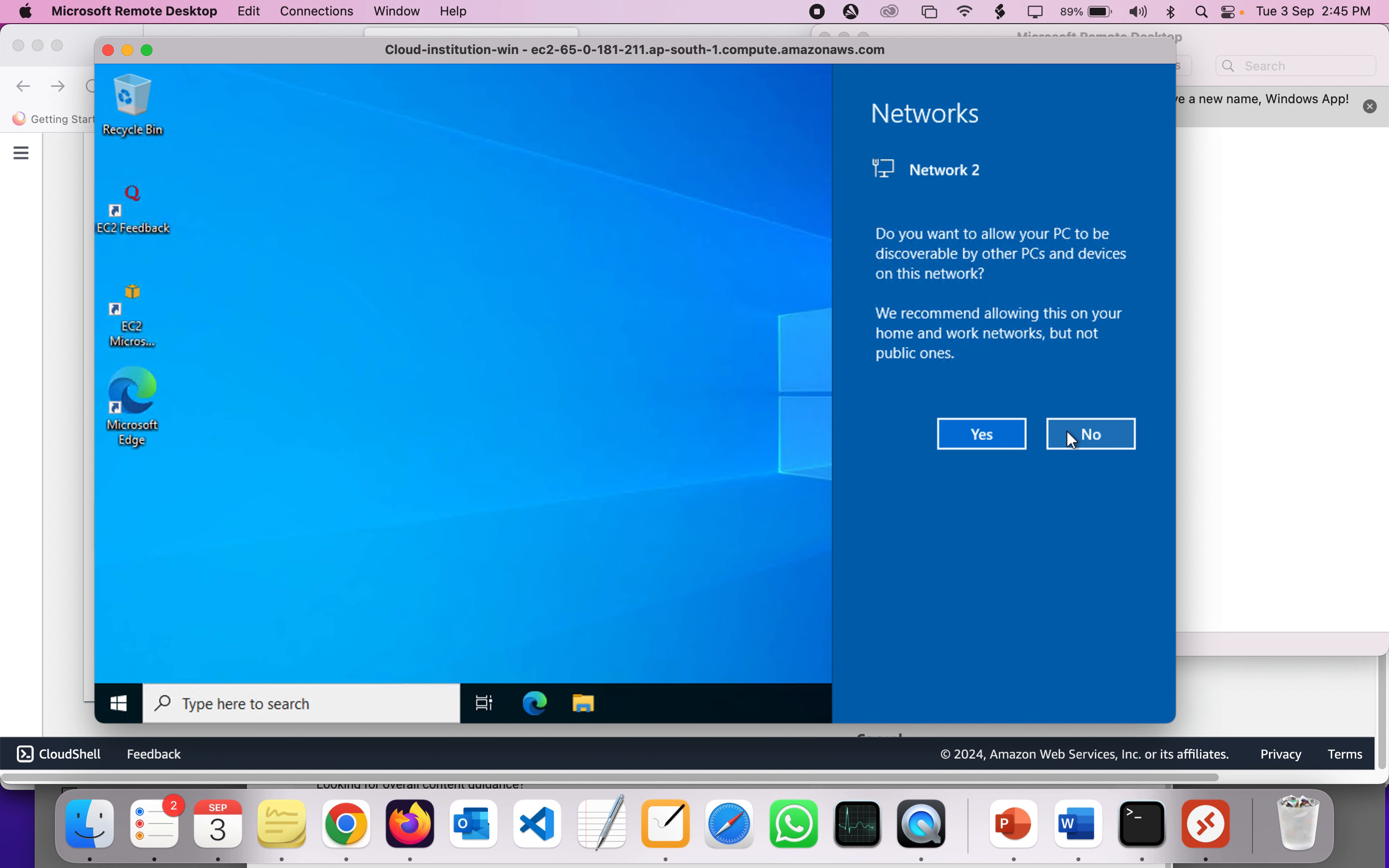
pyautogui.click(674, 358)
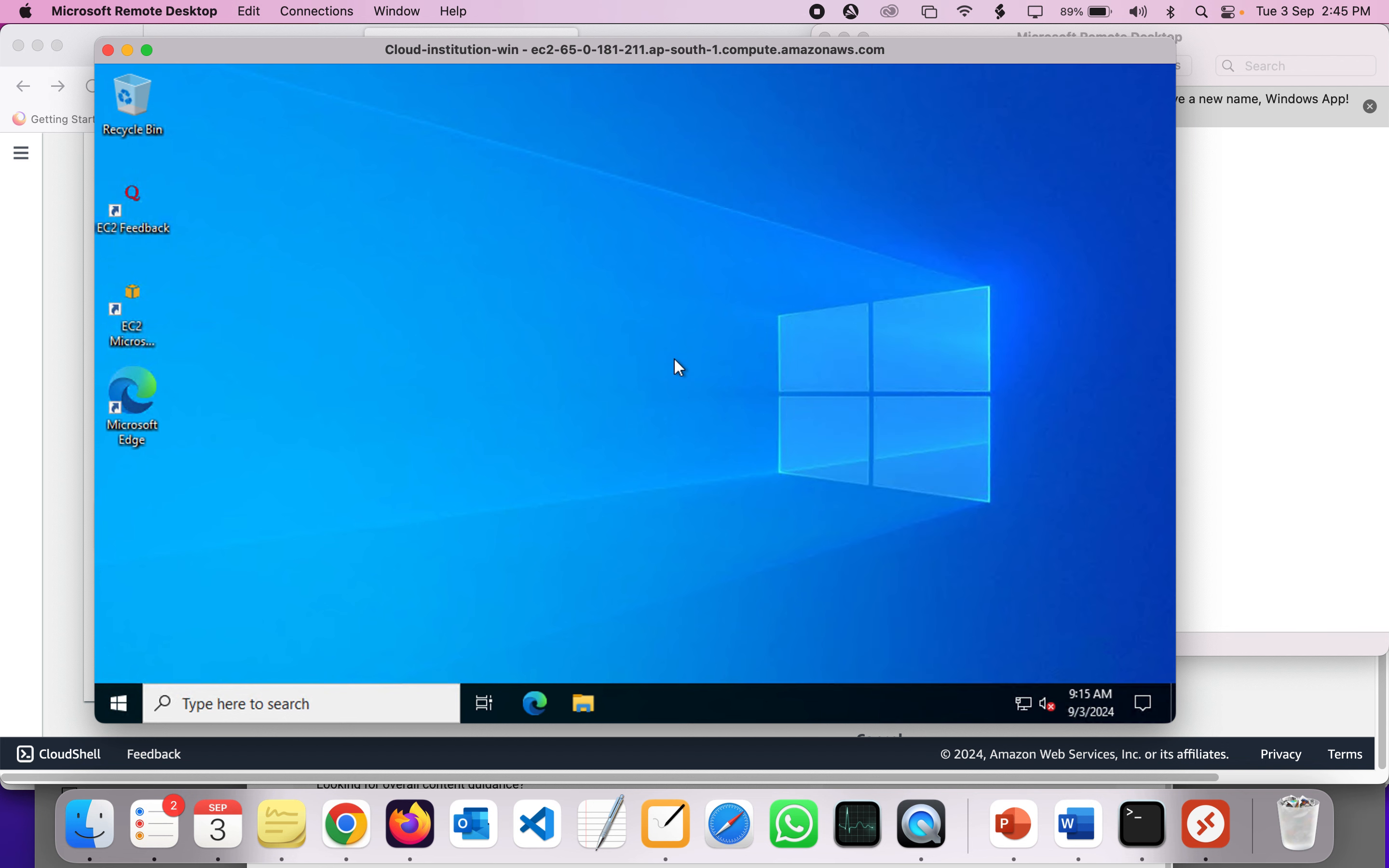
# - Create a new folder named test on the remote desktop
pyautogui.rightClick(505, 349)
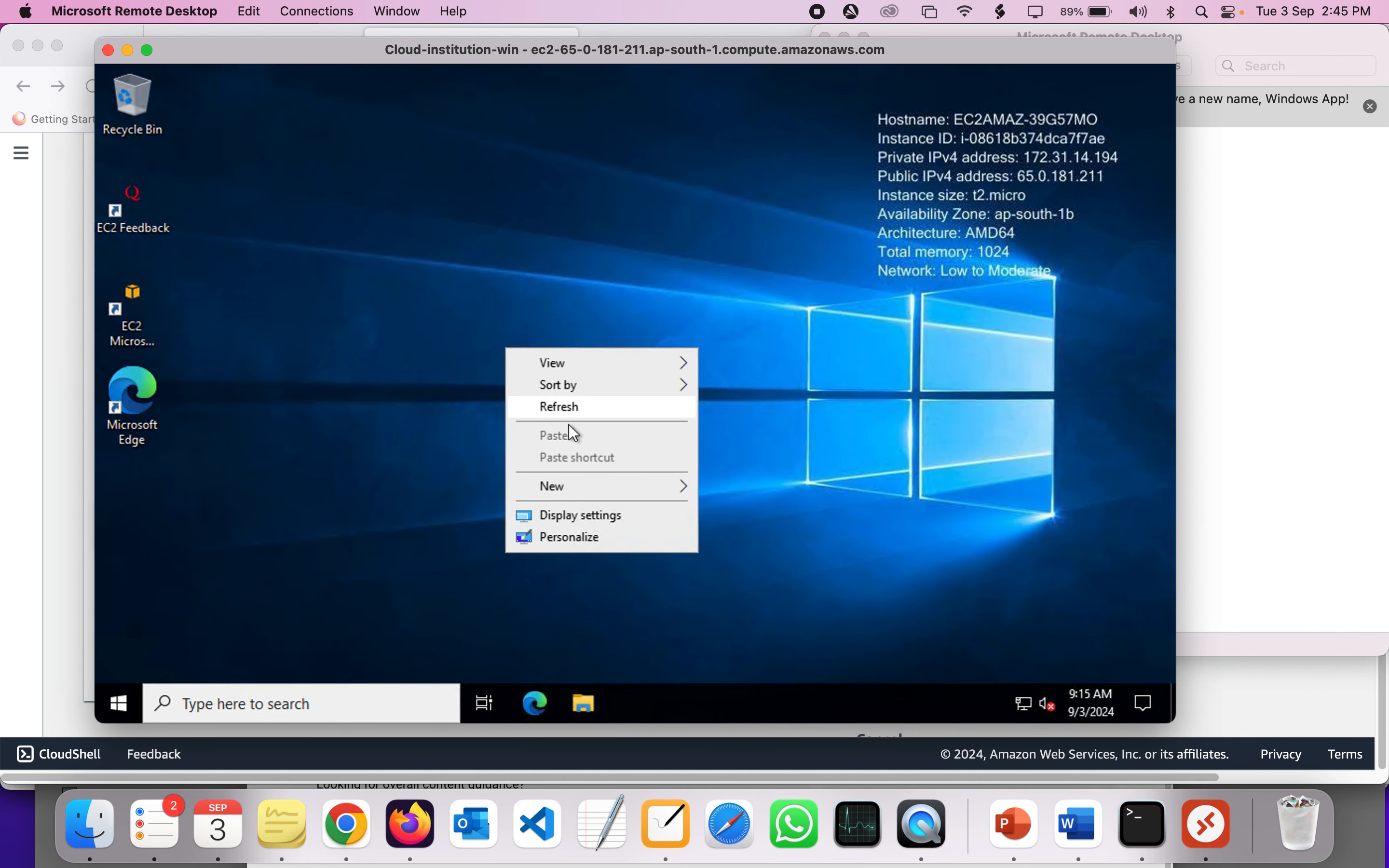
pyautogui.moveTo(573, 481)
pyautogui.click(794, 489)
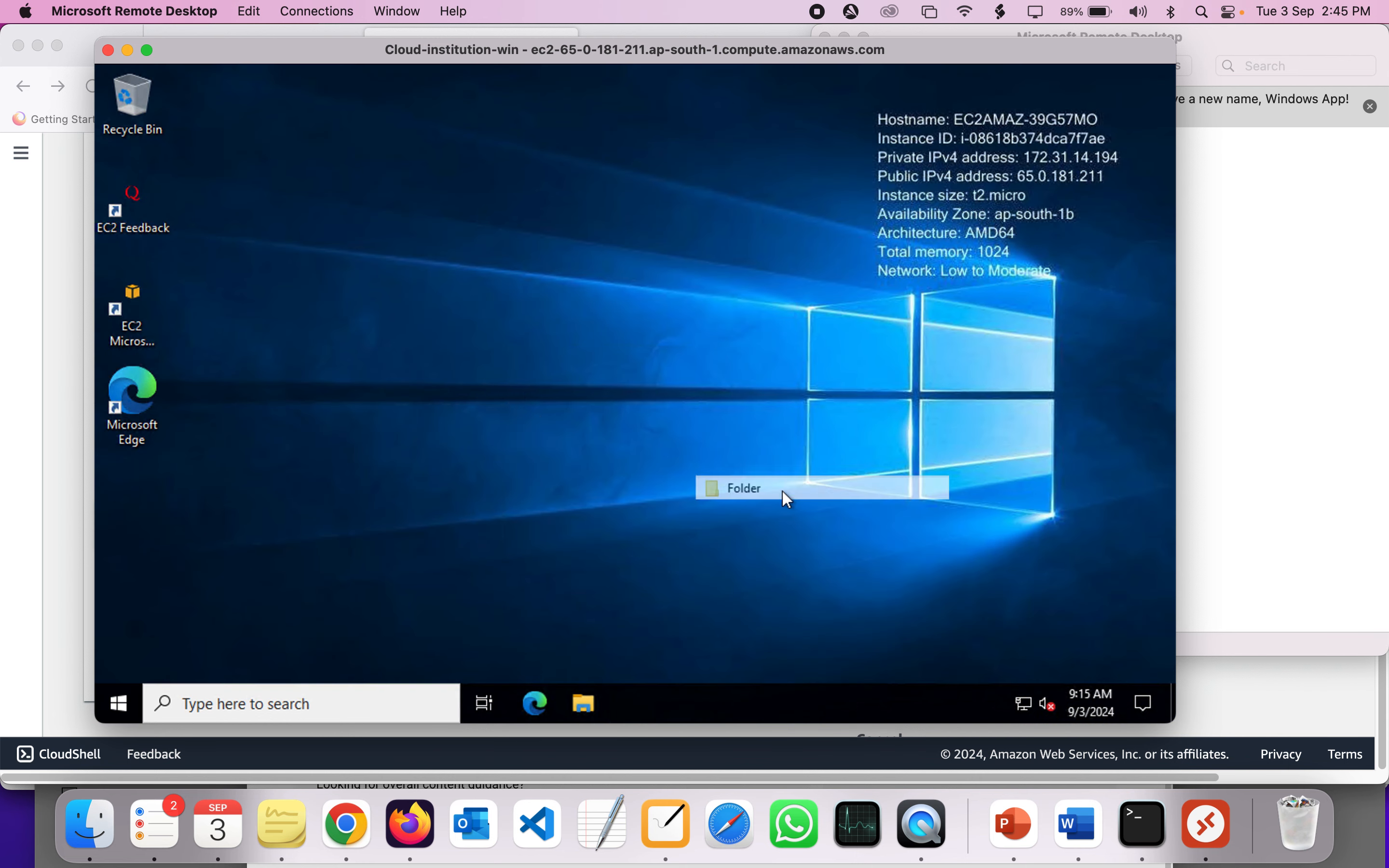
pyautogui.write('test')
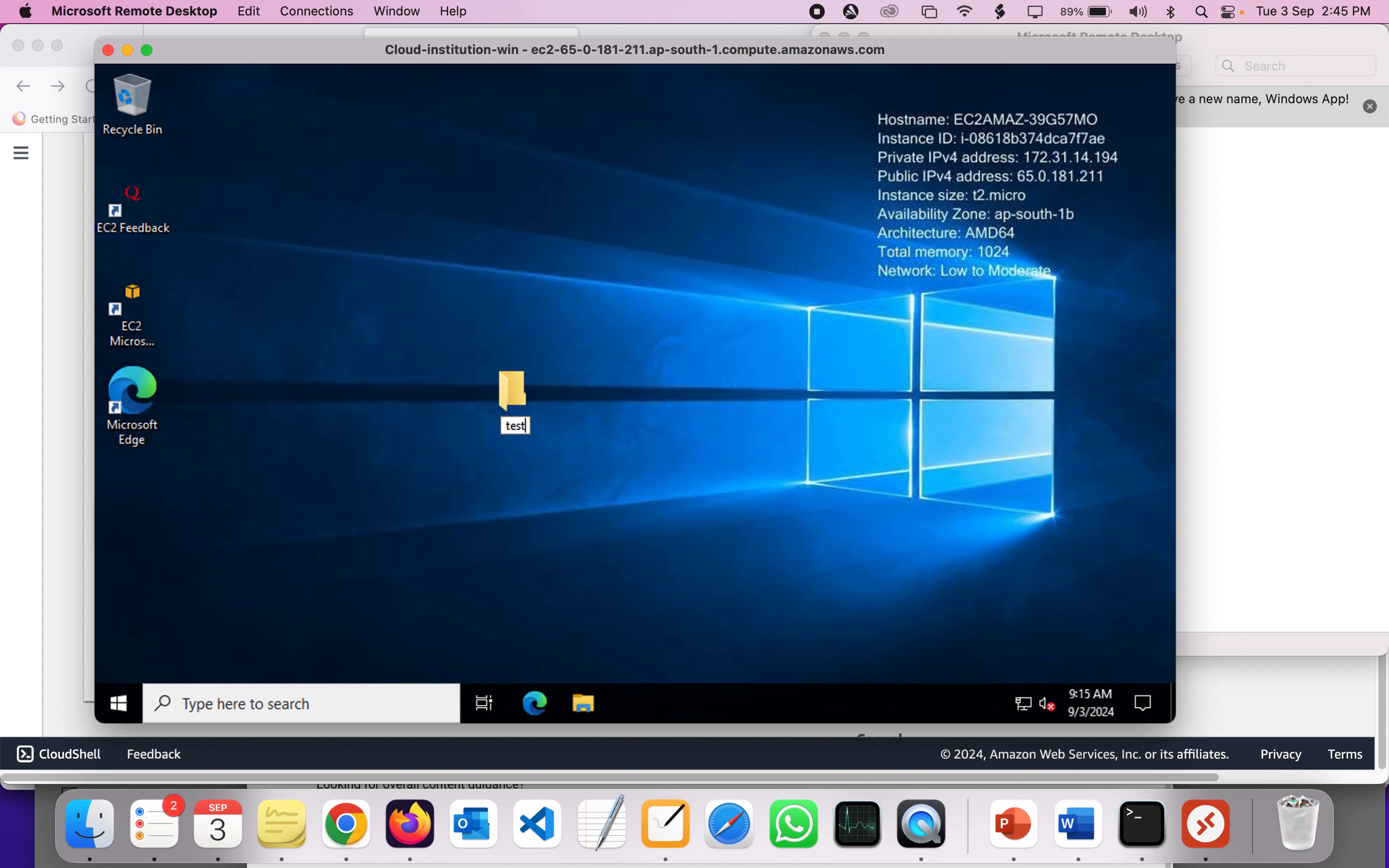
pyautogui.press('Return')
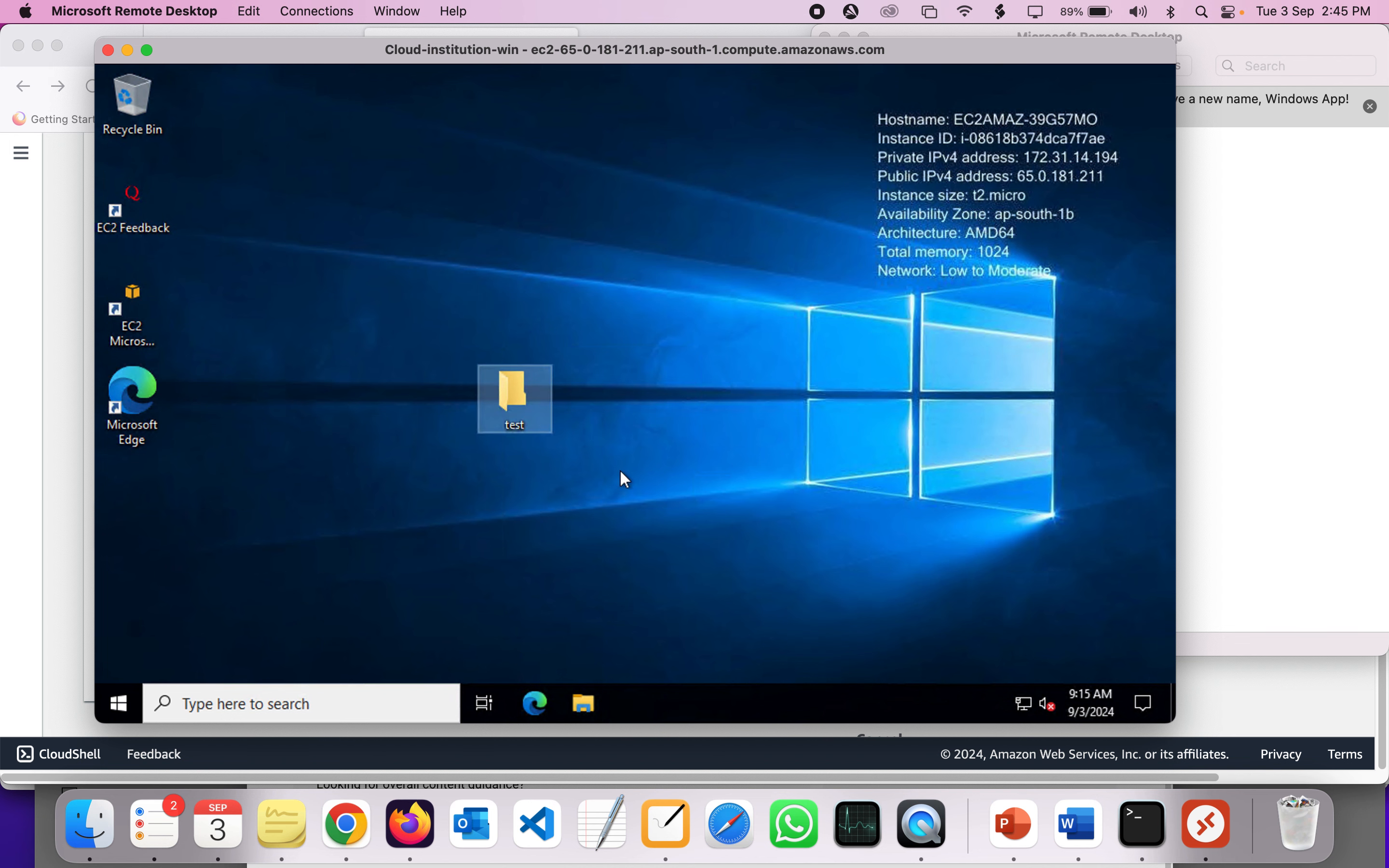
# - Inside the test folder, create a text document named test.txt
pyautogui.doubleClick(524, 392)
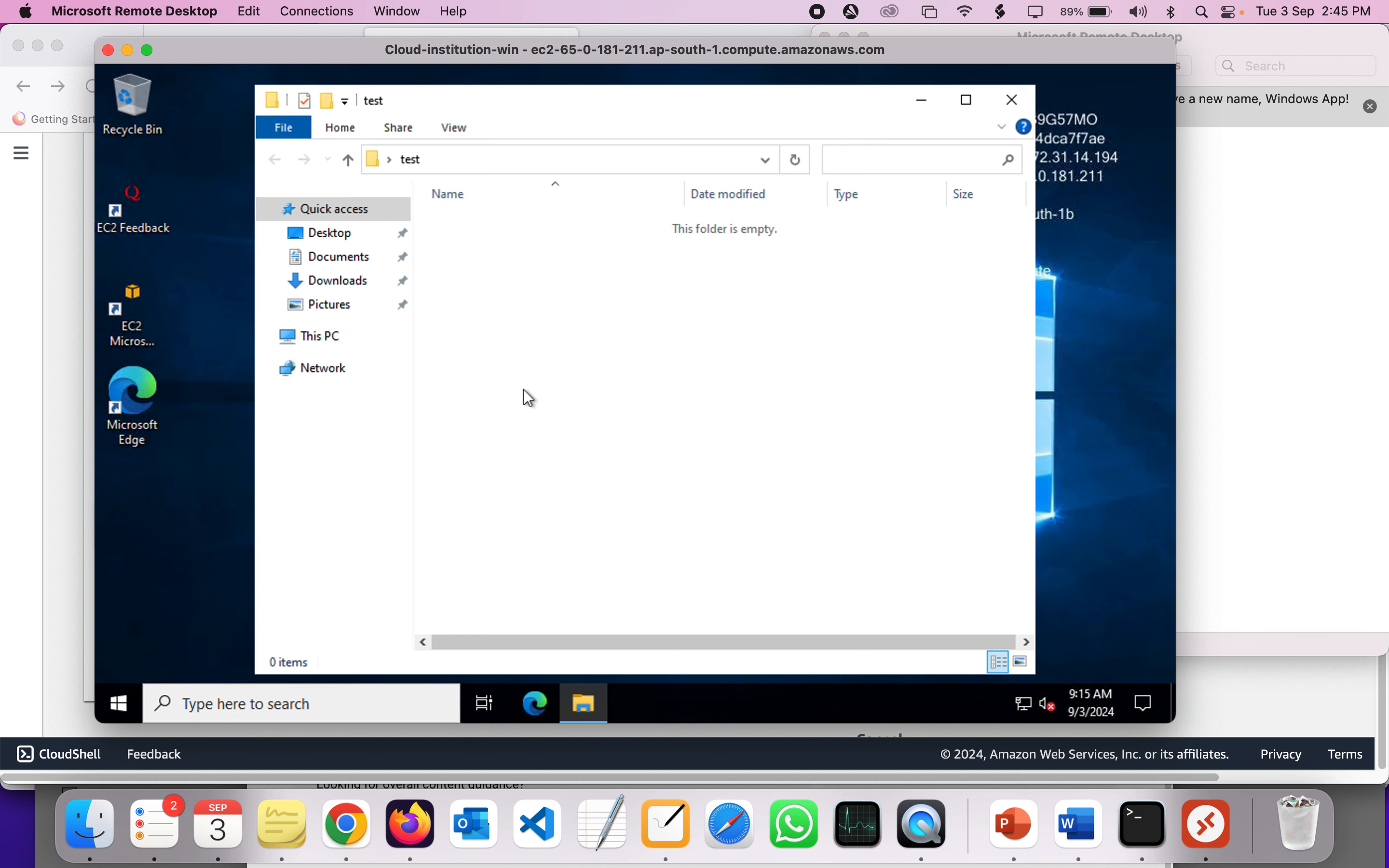
pyautogui.rightClick(495, 348)
pyautogui.moveTo(579, 594)
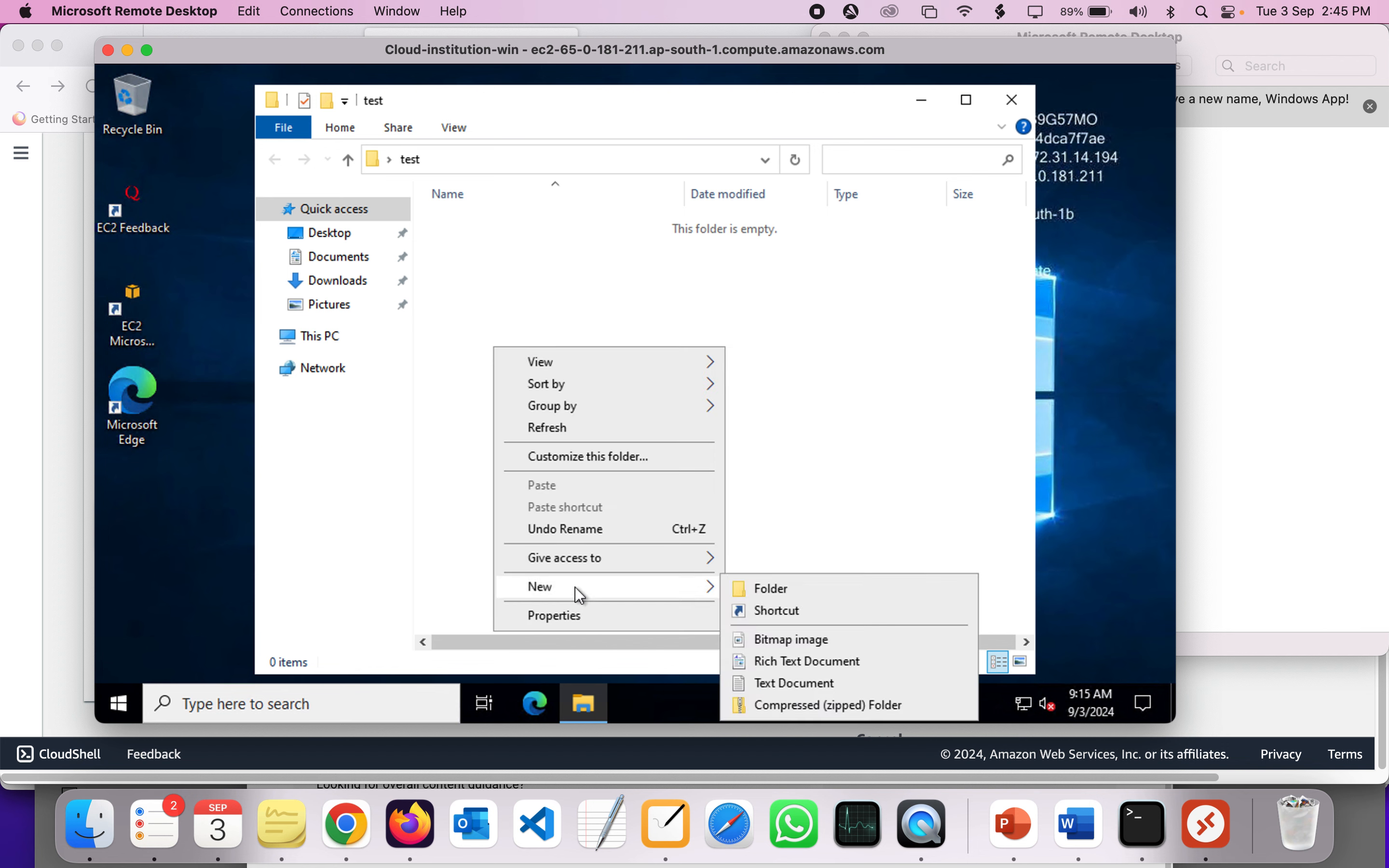
pyautogui.click(803, 687)
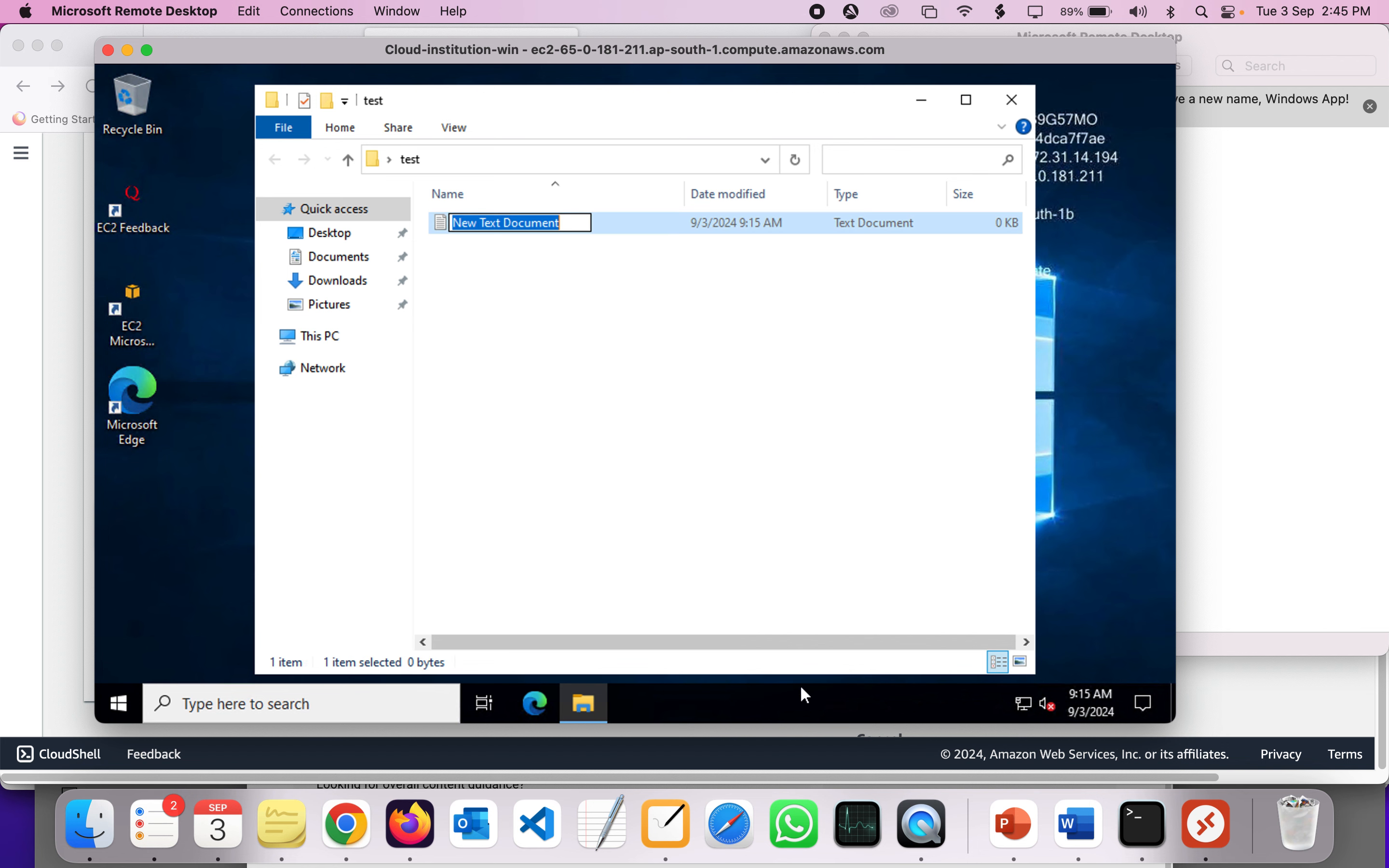
pyautogui.write('test')
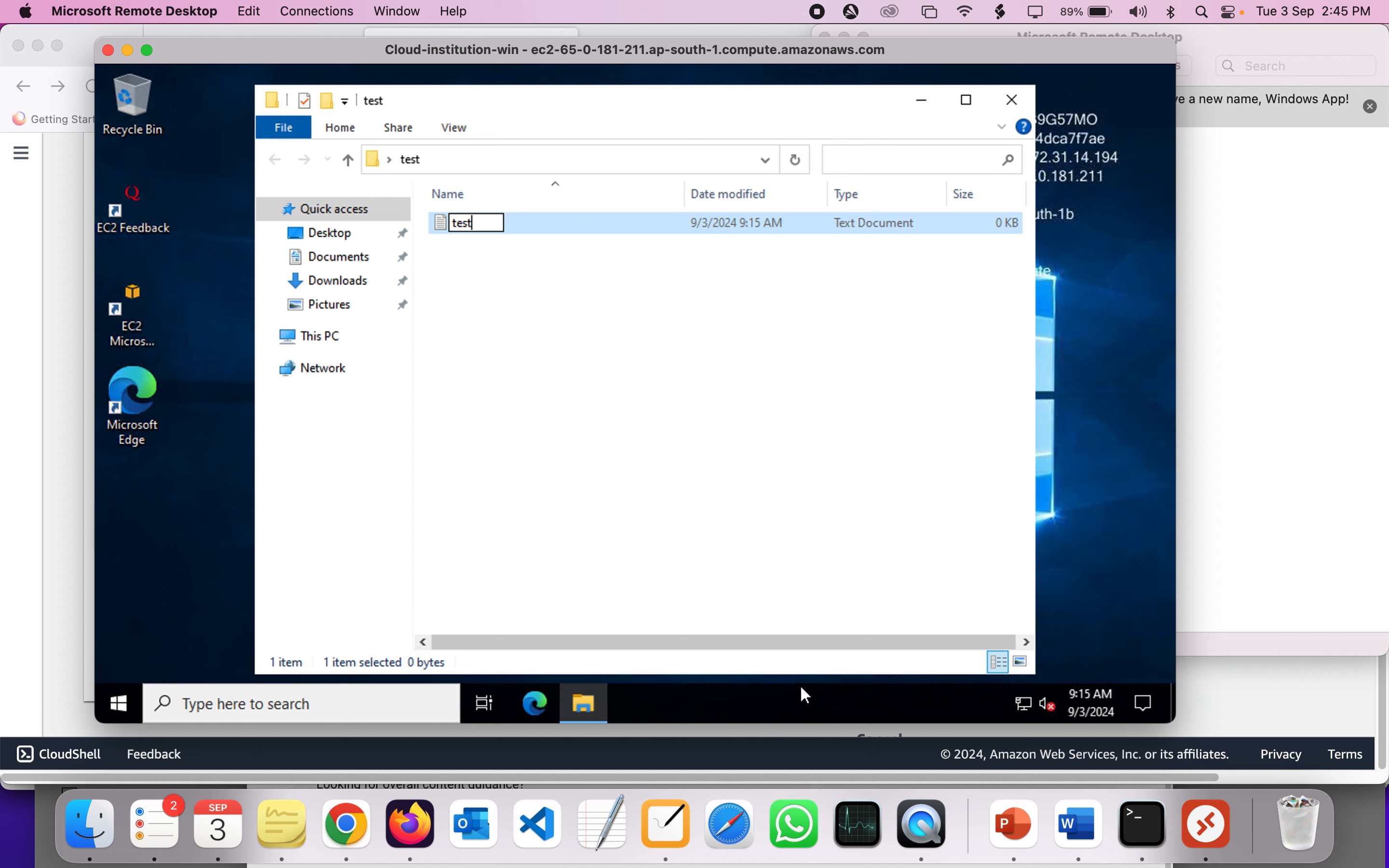
pyautogui.write('.txt')
pyautogui.press('Return')
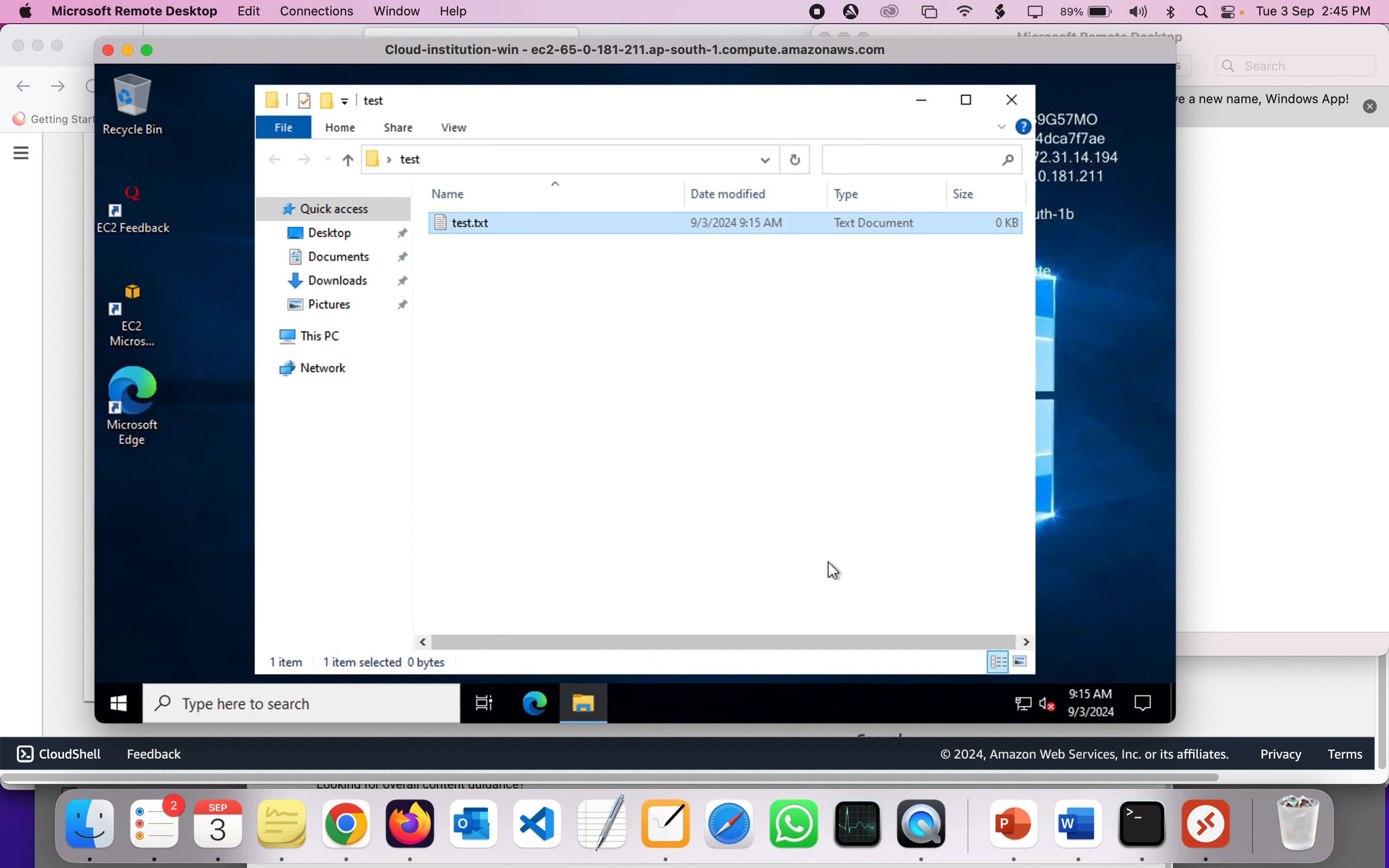
# - Open test.txt in Notepad, type test, then bring the EC2 browser page forward
pyautogui.doubleClick(522, 224)
pyautogui.write('test')
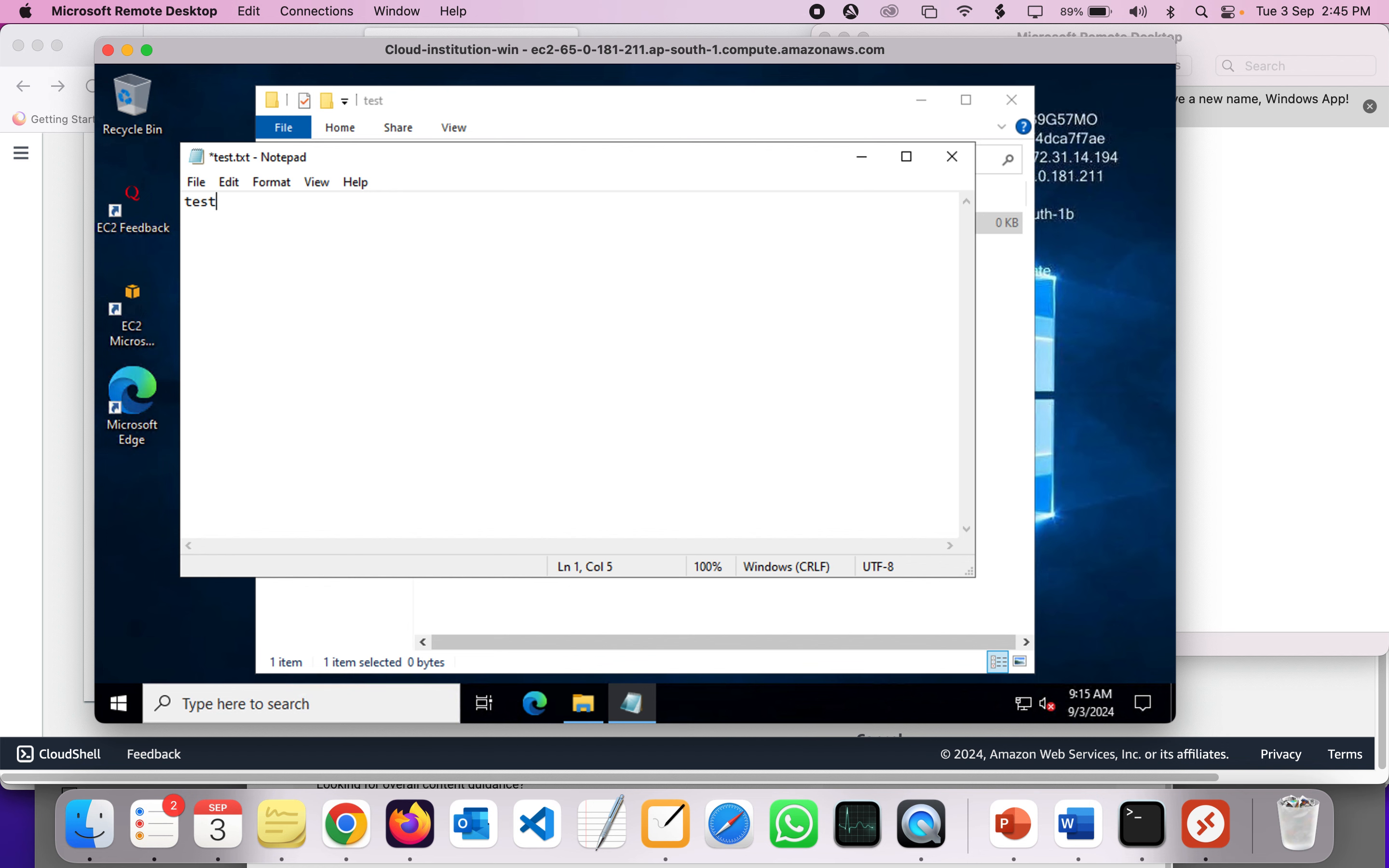
pyautogui.press('super+s')
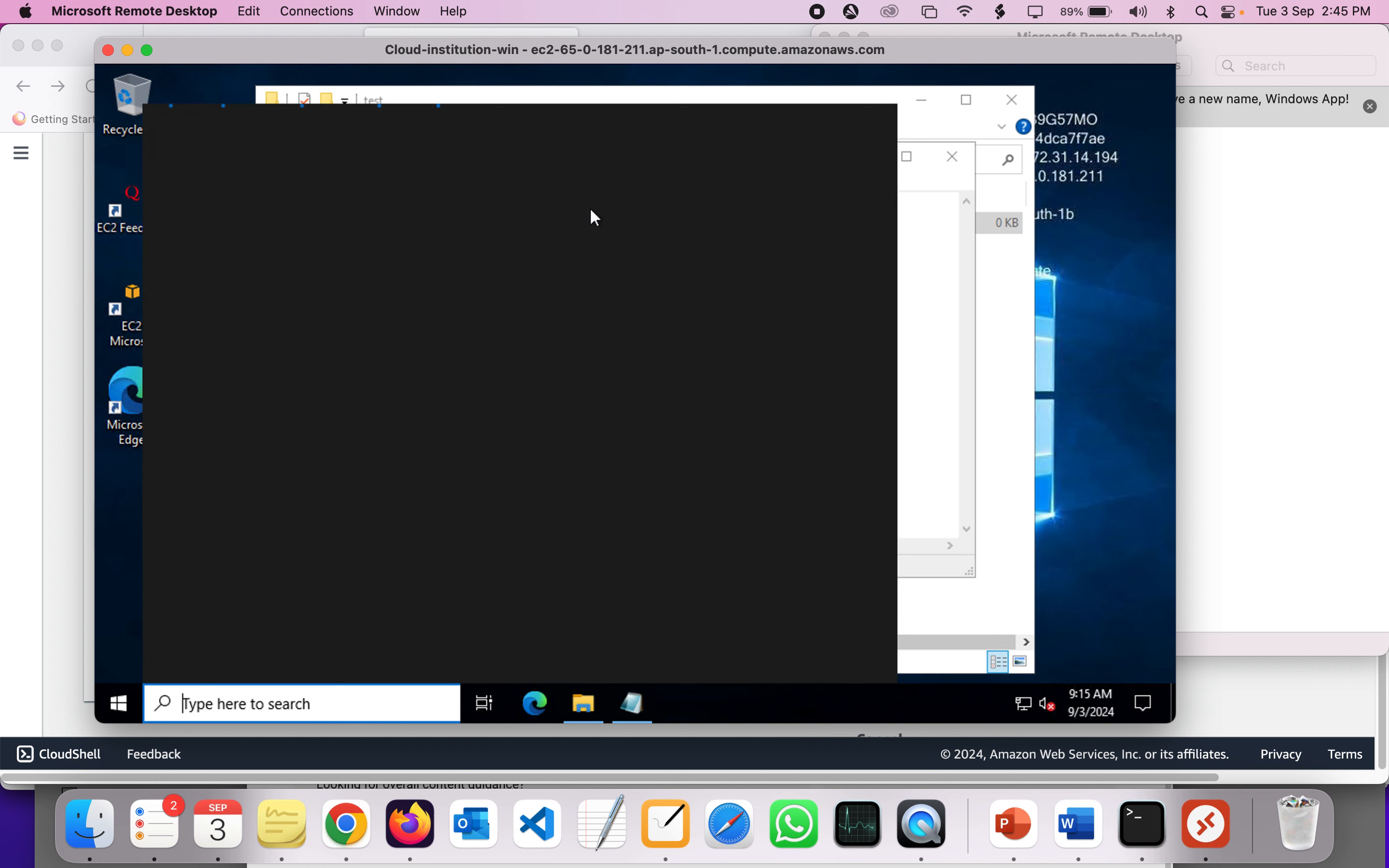
pyautogui.click(932, 338)
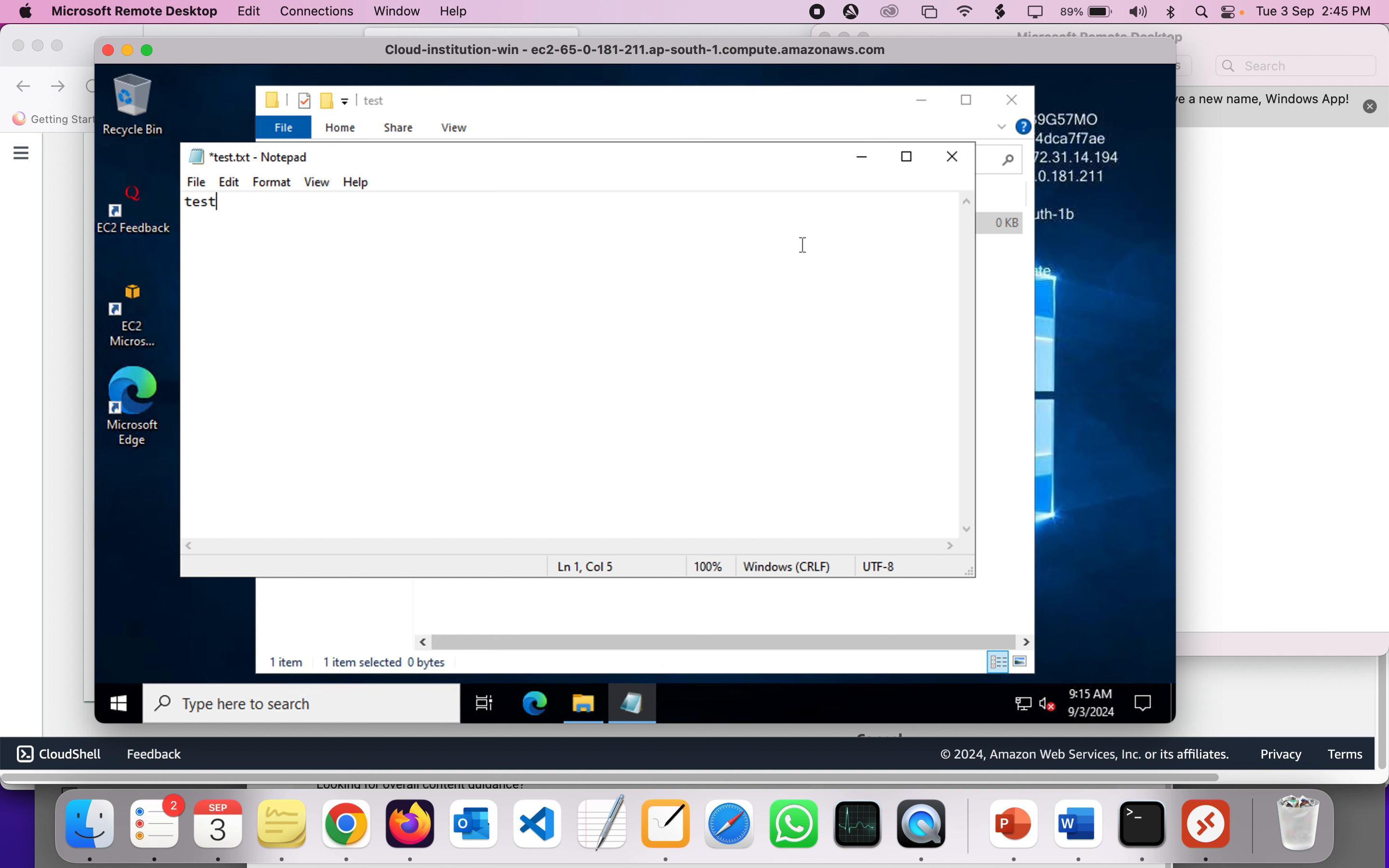
pyautogui.press('super+s')
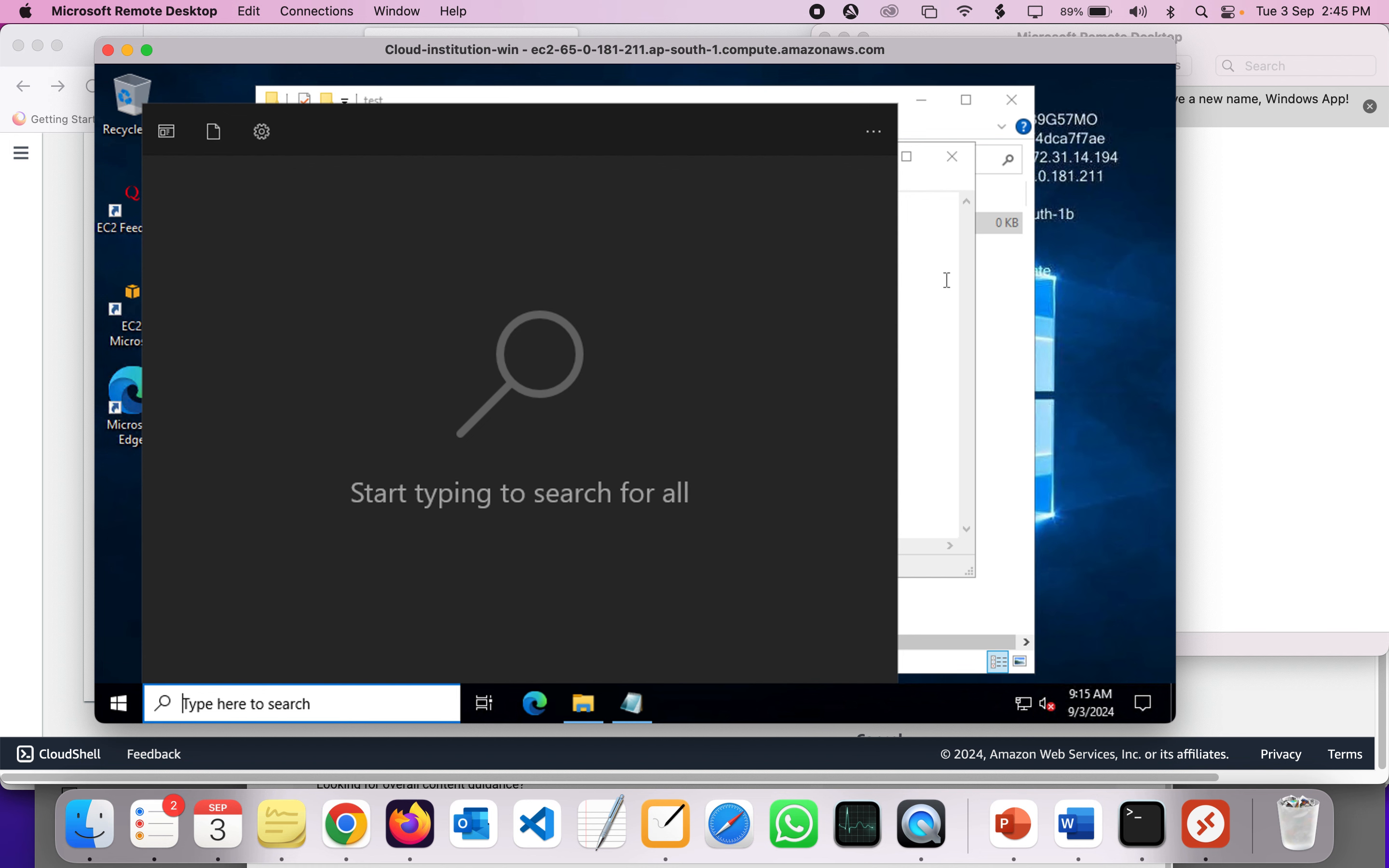
pyautogui.press('Escape')
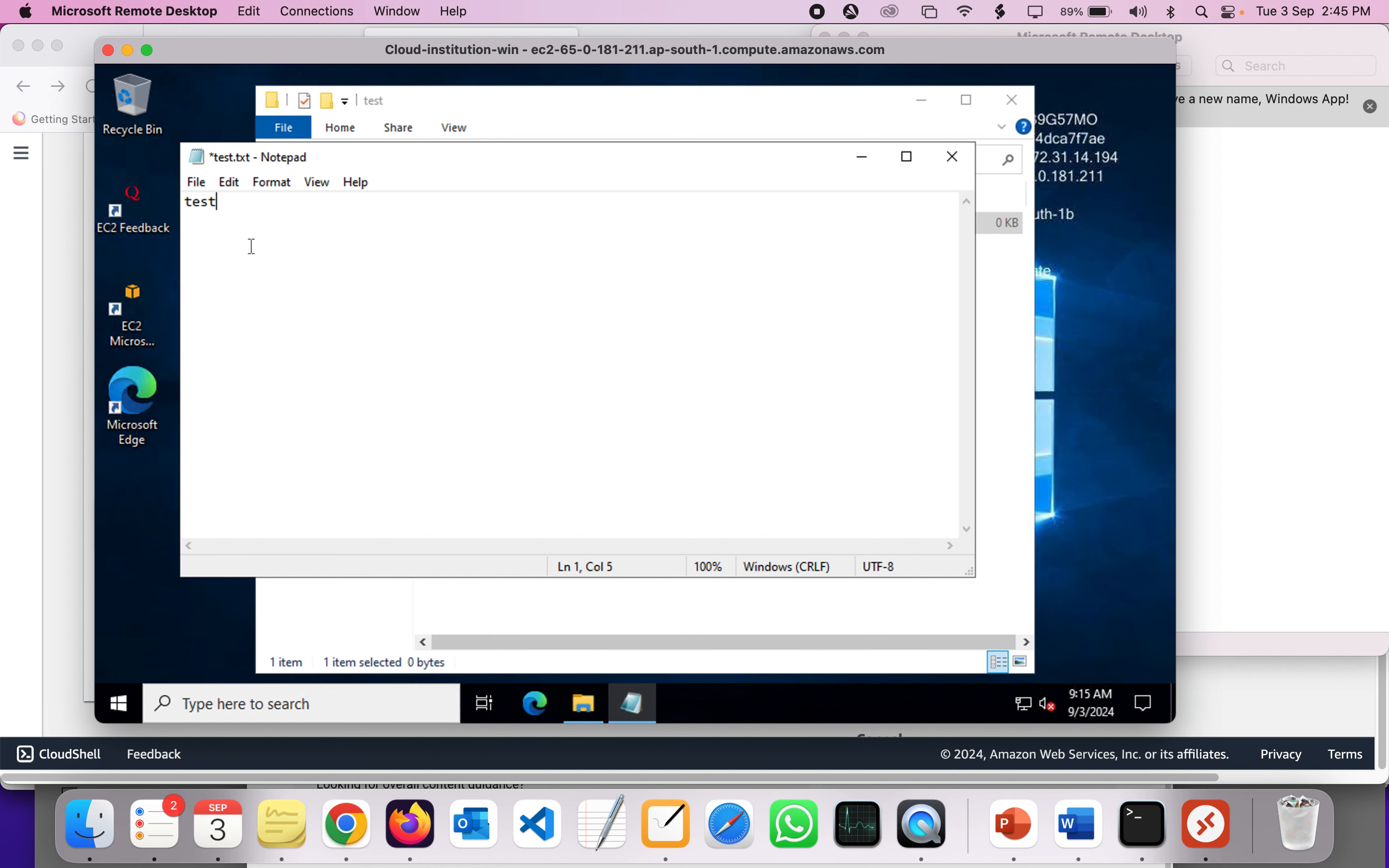
pyautogui.click(65, 279)
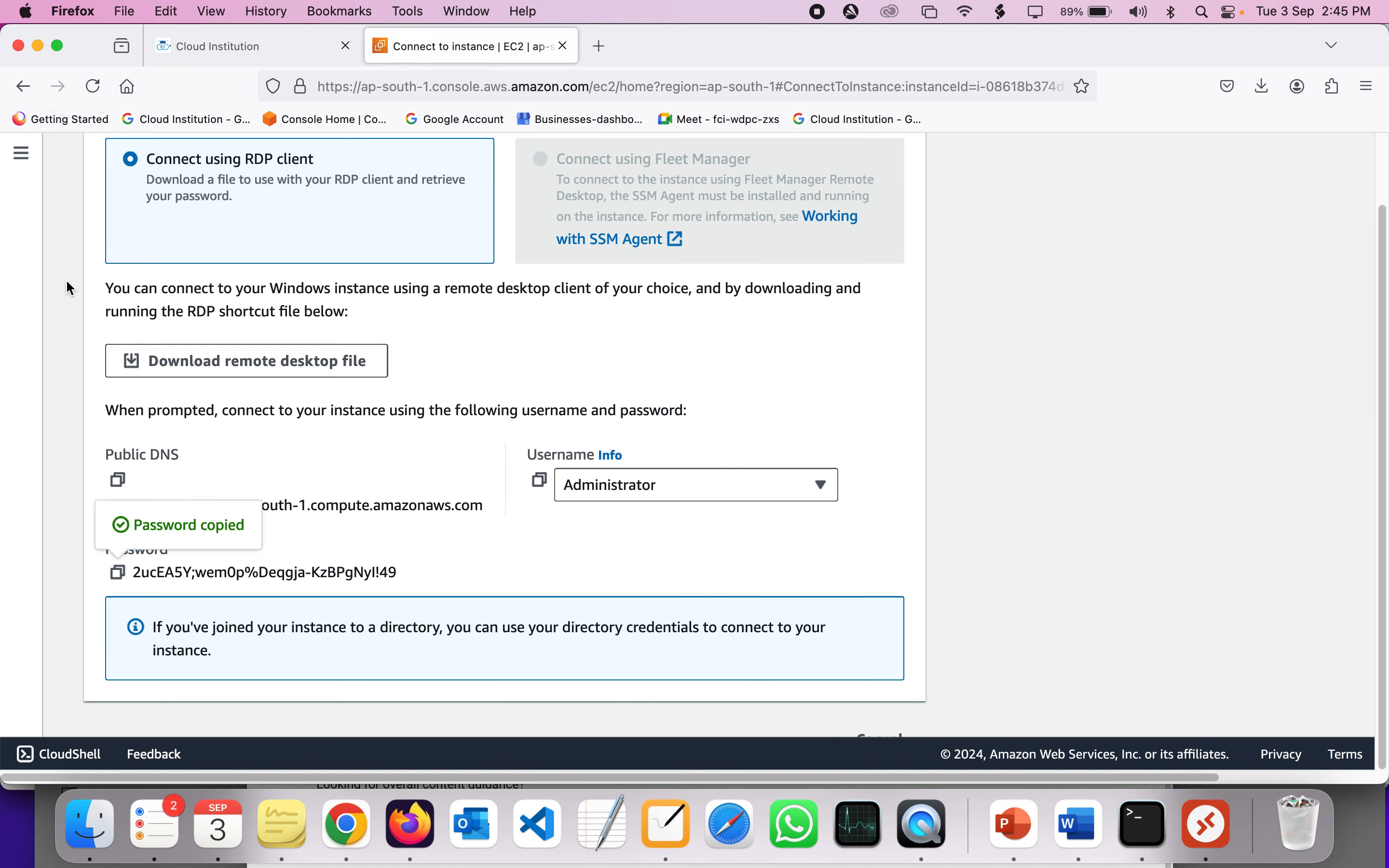
# - Review the EC2 connection details, then return to the remote Windows session
pyautogui.scroll(5, 65, 279)
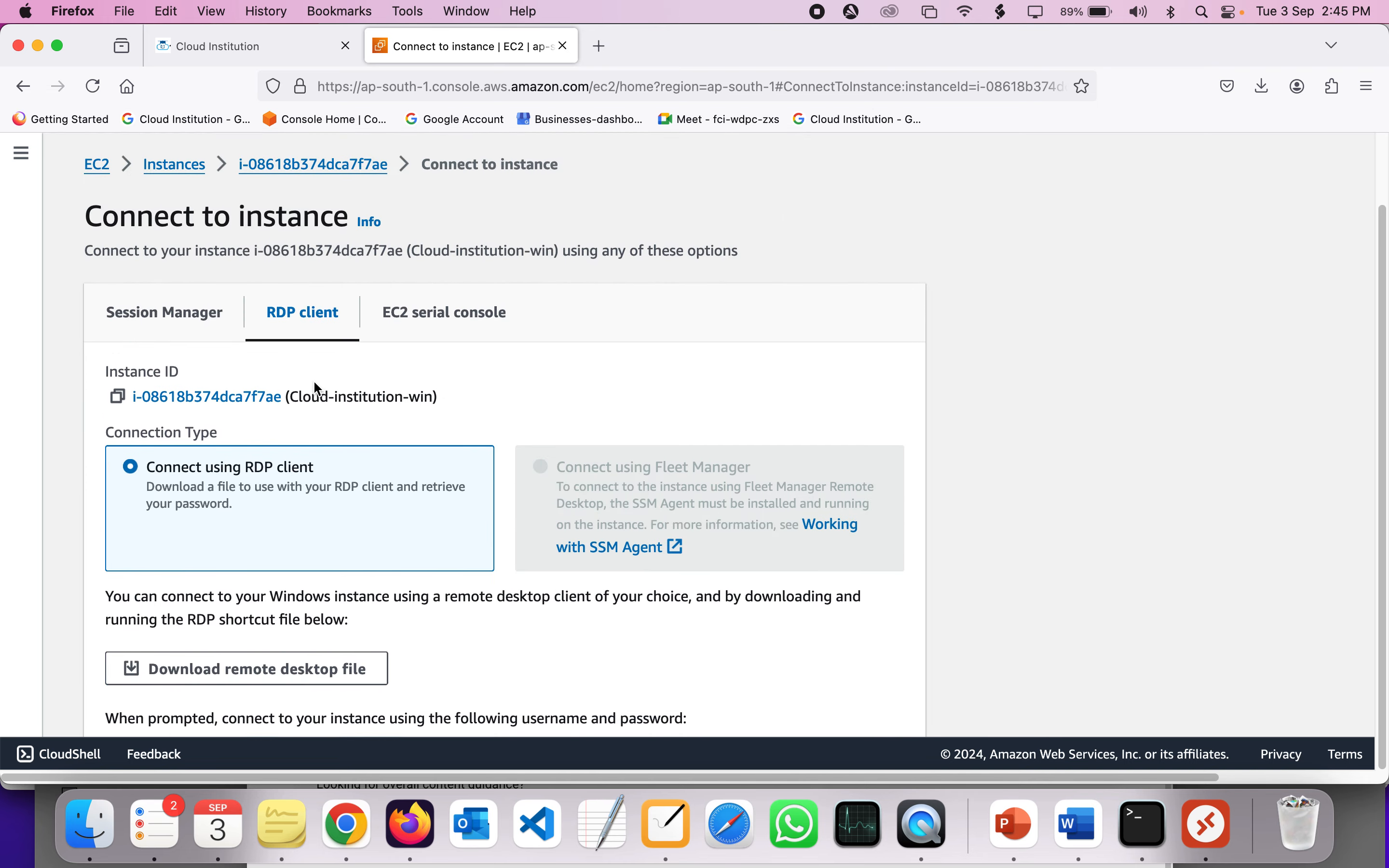
pyautogui.scroll(-5, 313, 380)
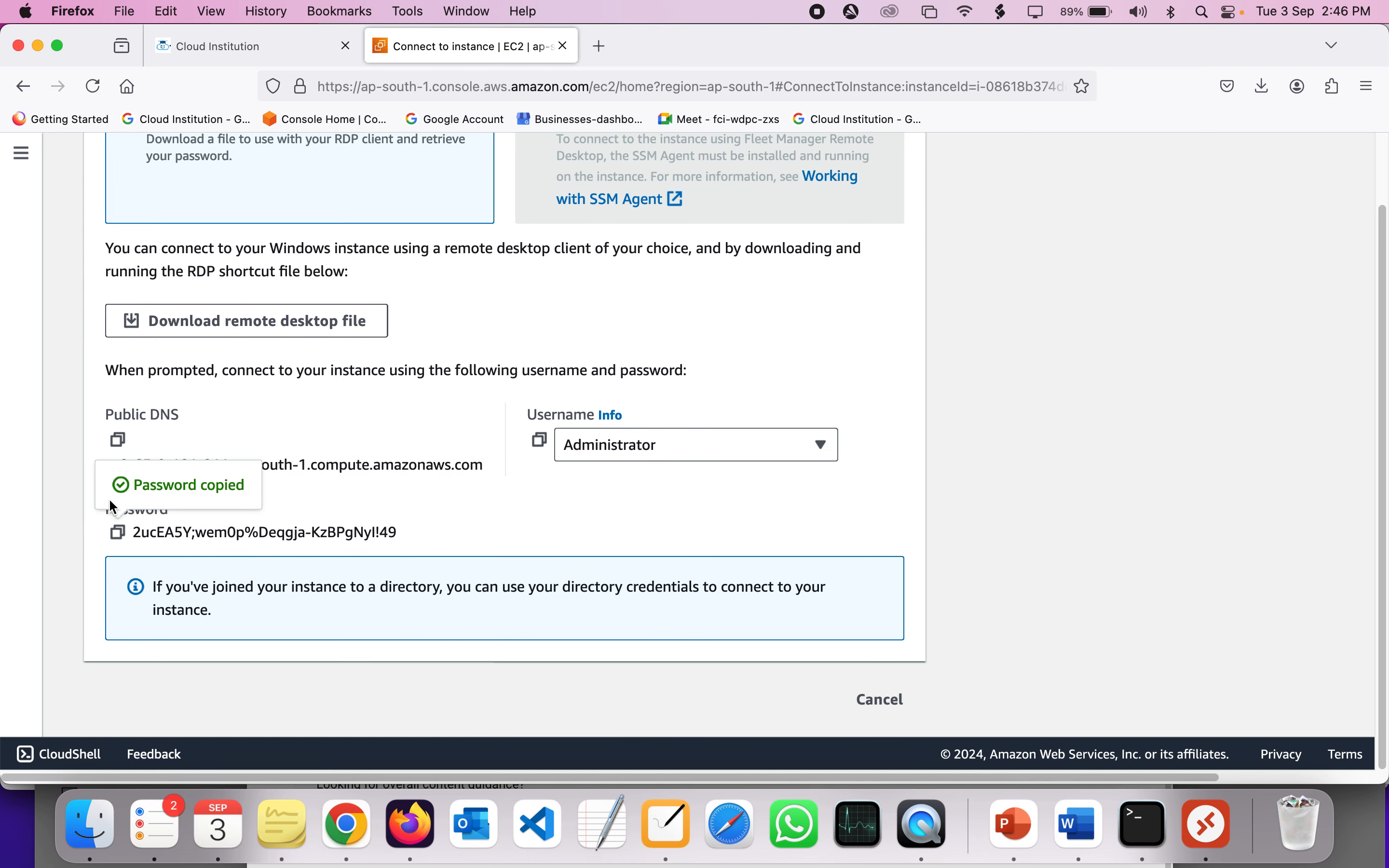
pyautogui.click(1262, 87)
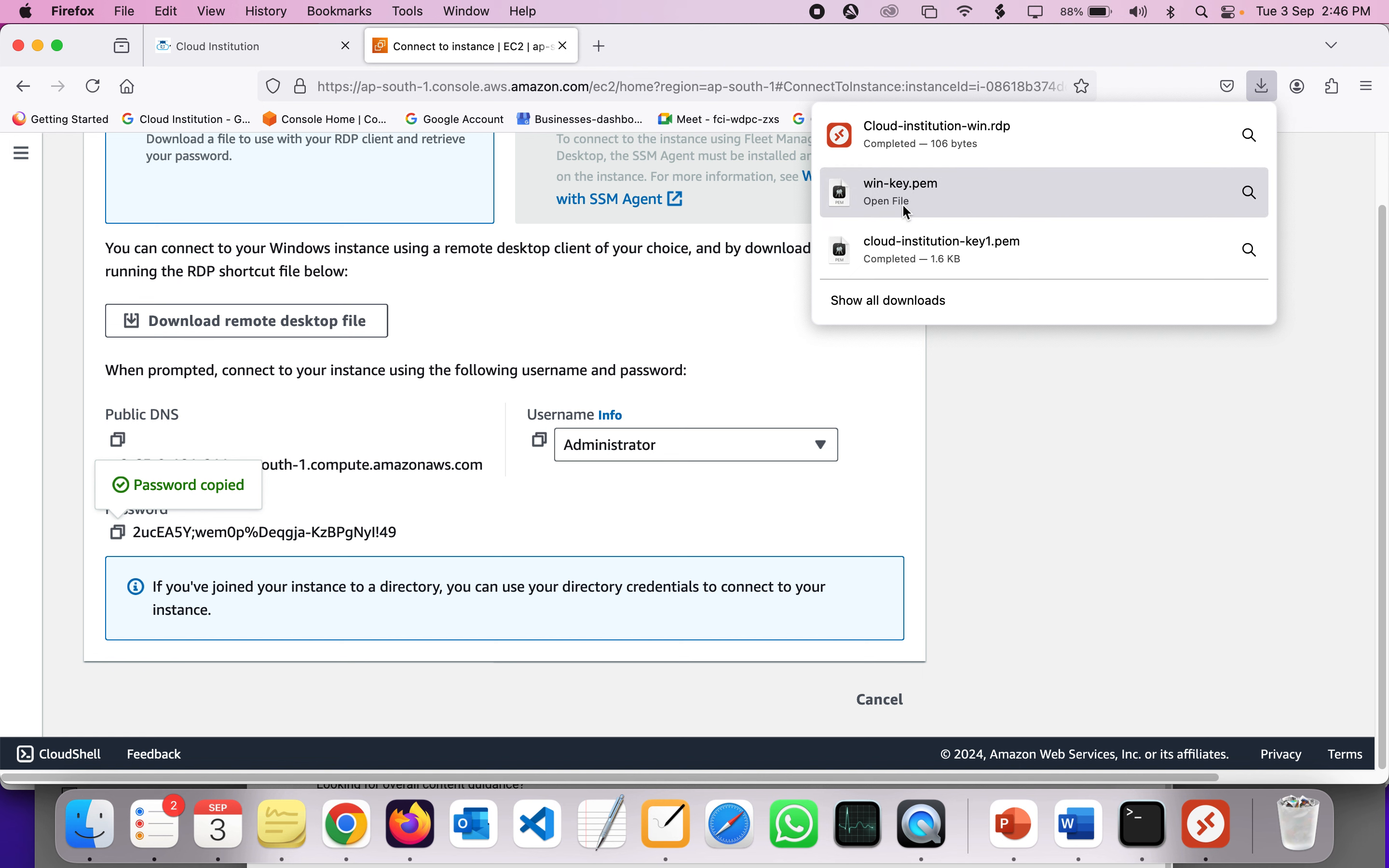
pyautogui.click(255, 561)
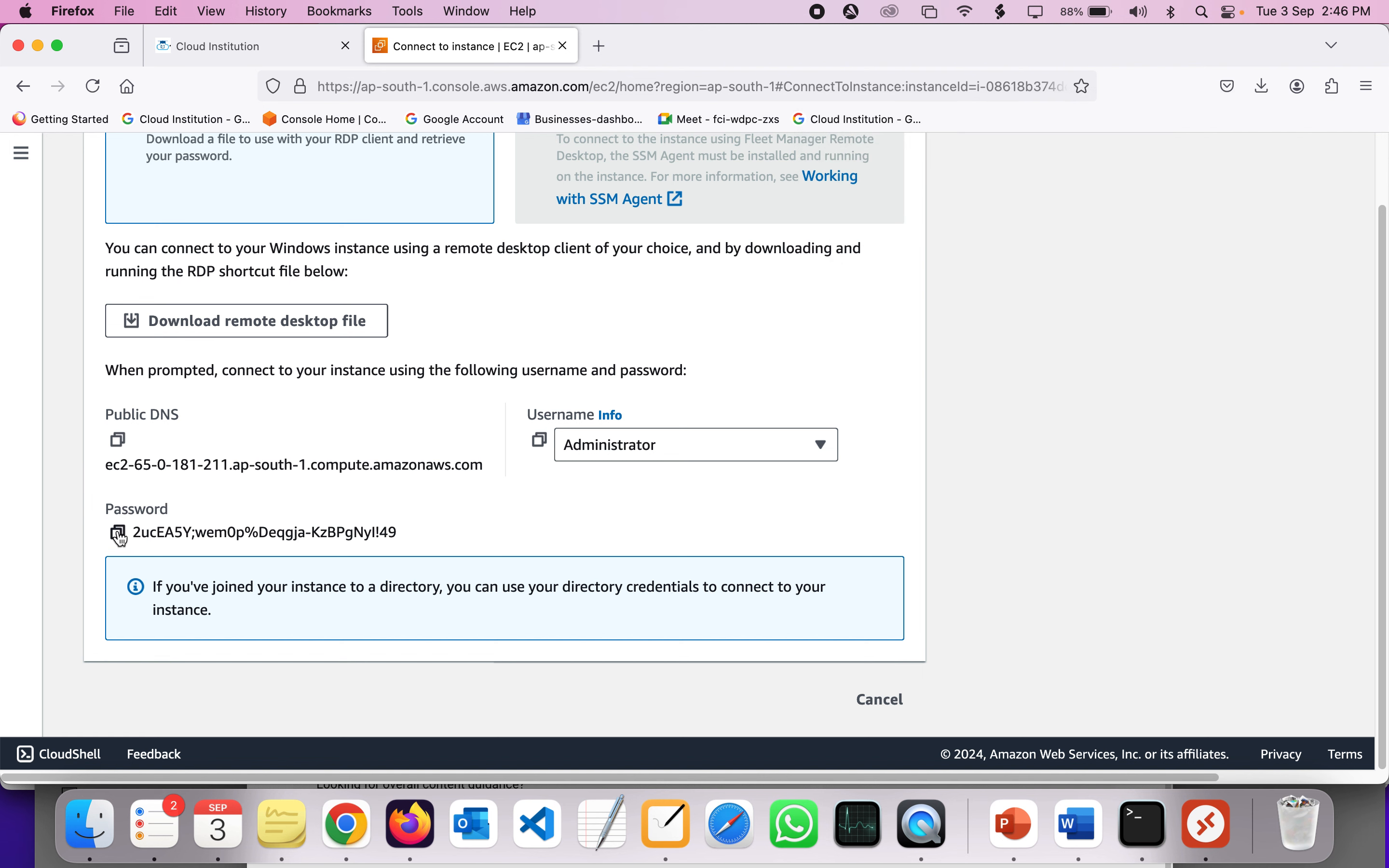
pyautogui.doubleClick(404, 537)
pyautogui.click(1207, 825)
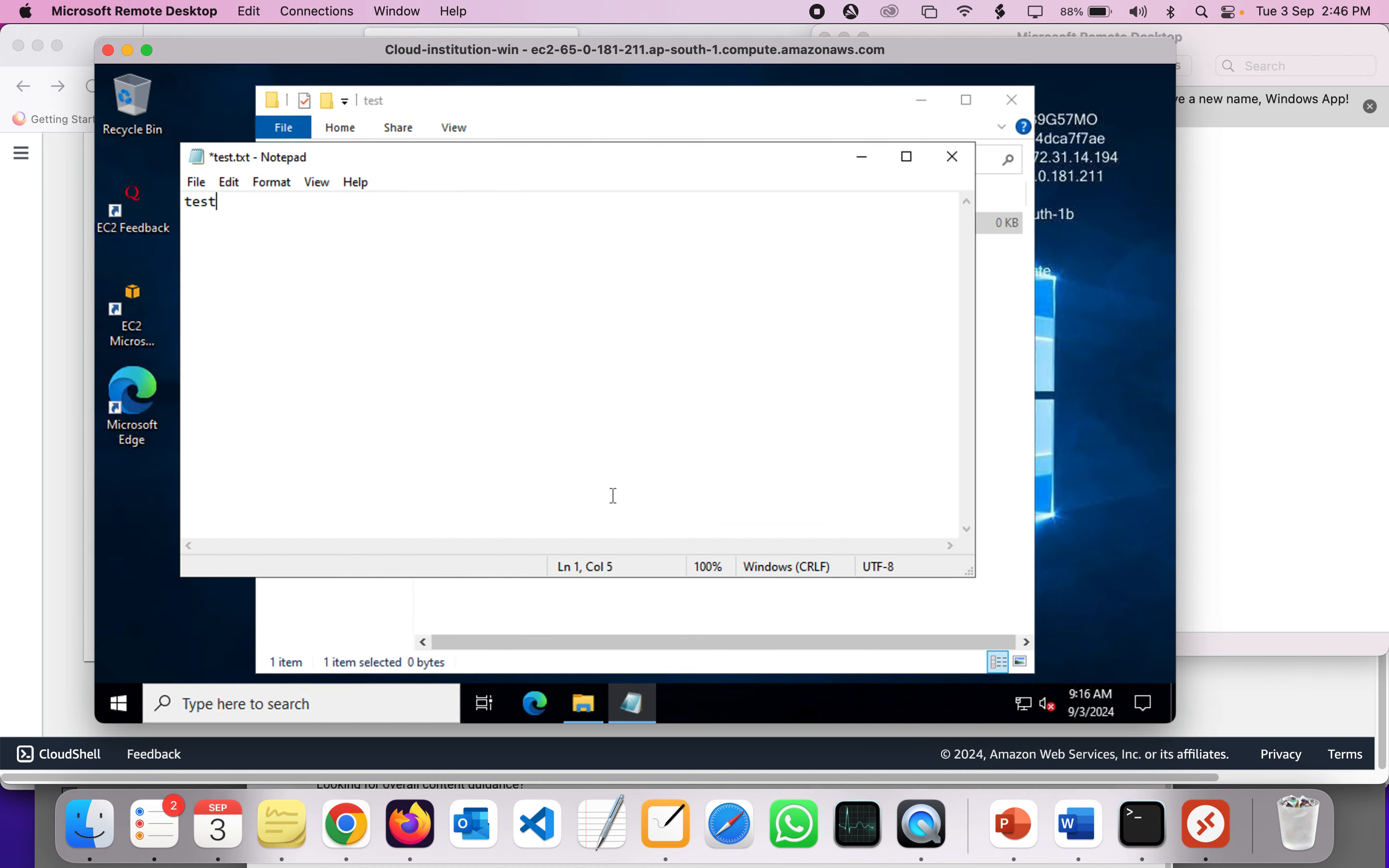
pyautogui.rightClick(1204, 839)
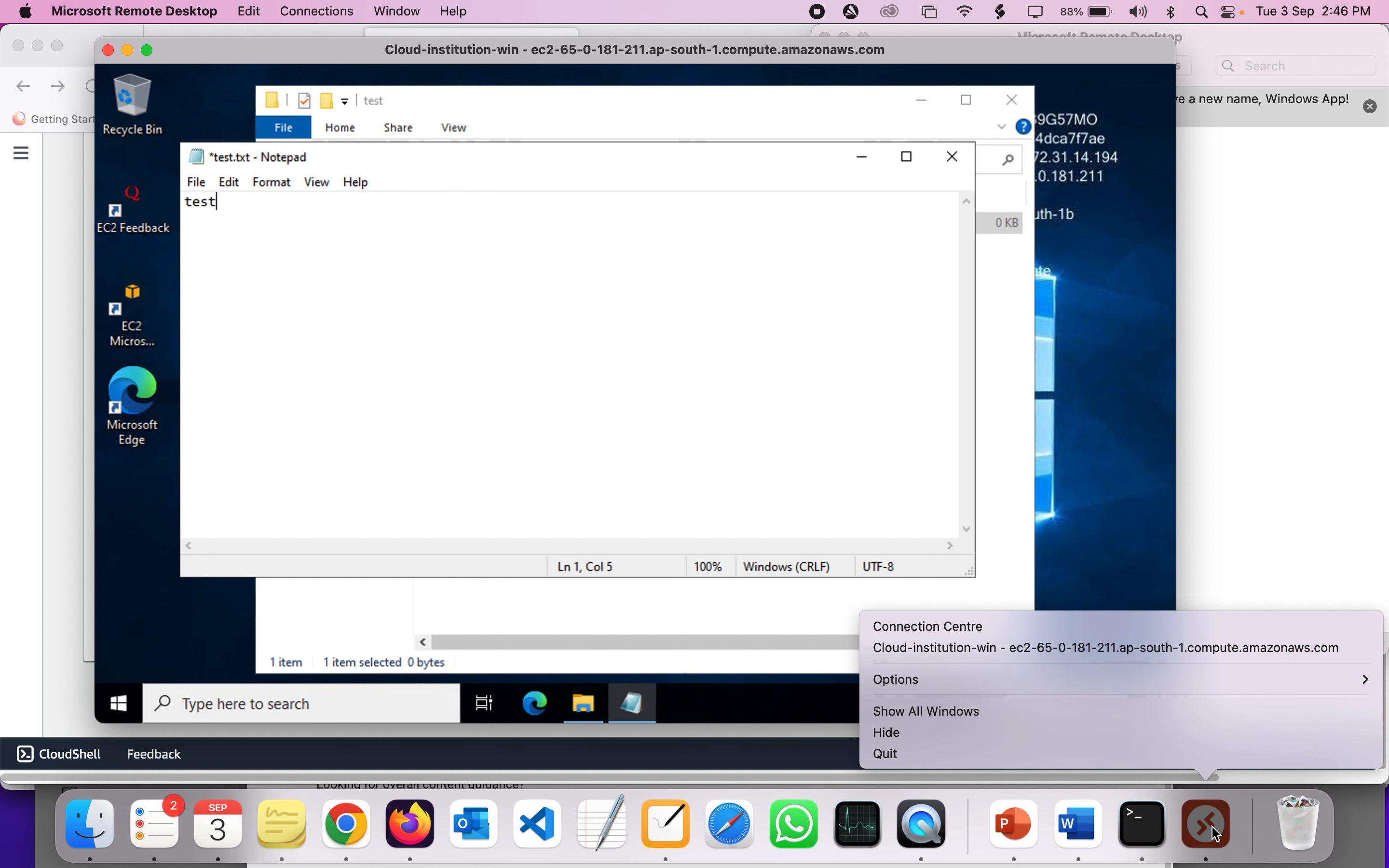
# - Dismiss the Remote Desktop Dock menu without quitting and bring Firefox's EC2 page forward
pyautogui.click(936, 411)
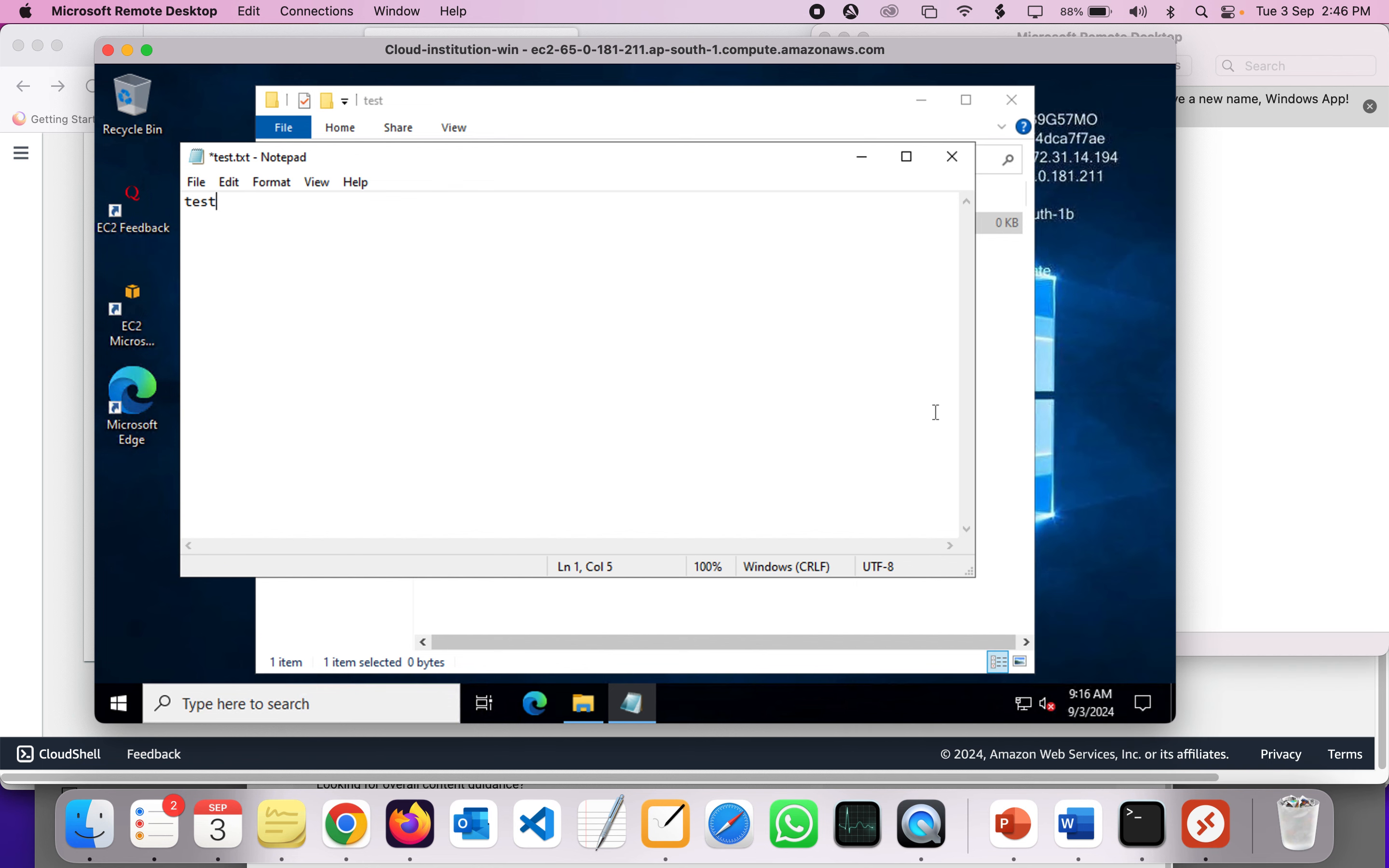
pyautogui.click(80, 561)
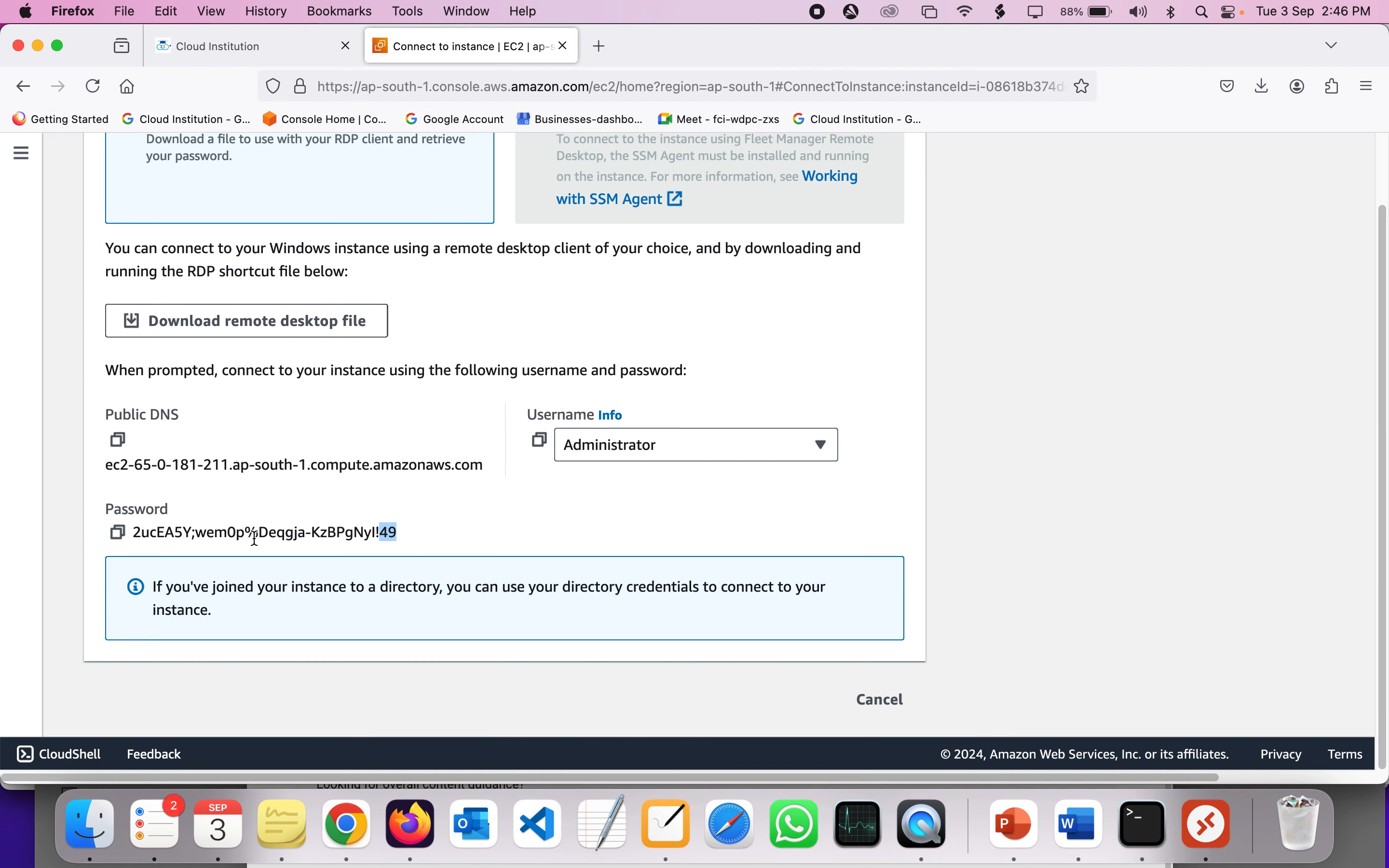
# - Switch to PowerPoint and display slide 5 of the ec2-ilnux-instances presentation
pyautogui.click(1016, 826)
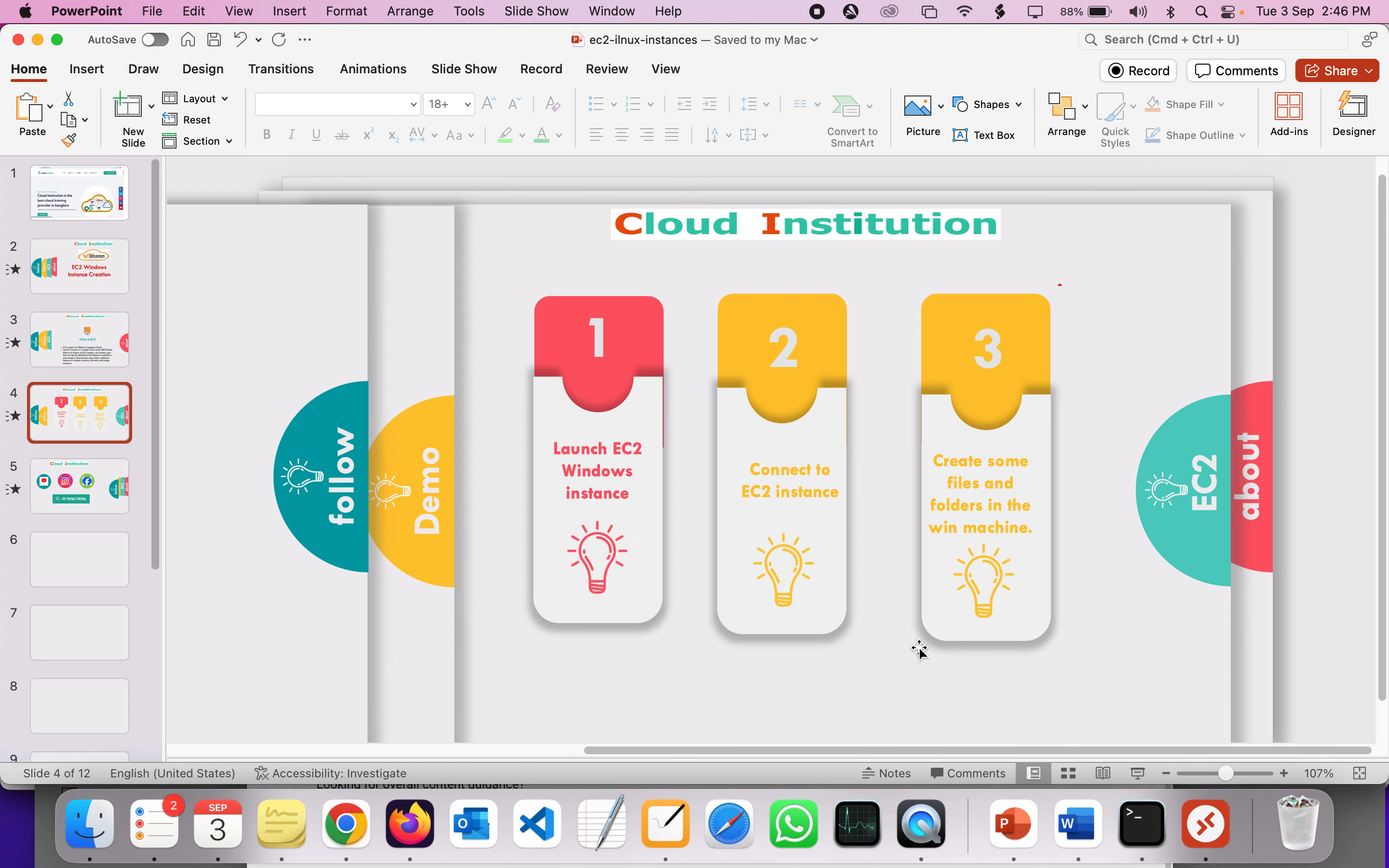
pyautogui.click(73, 493)
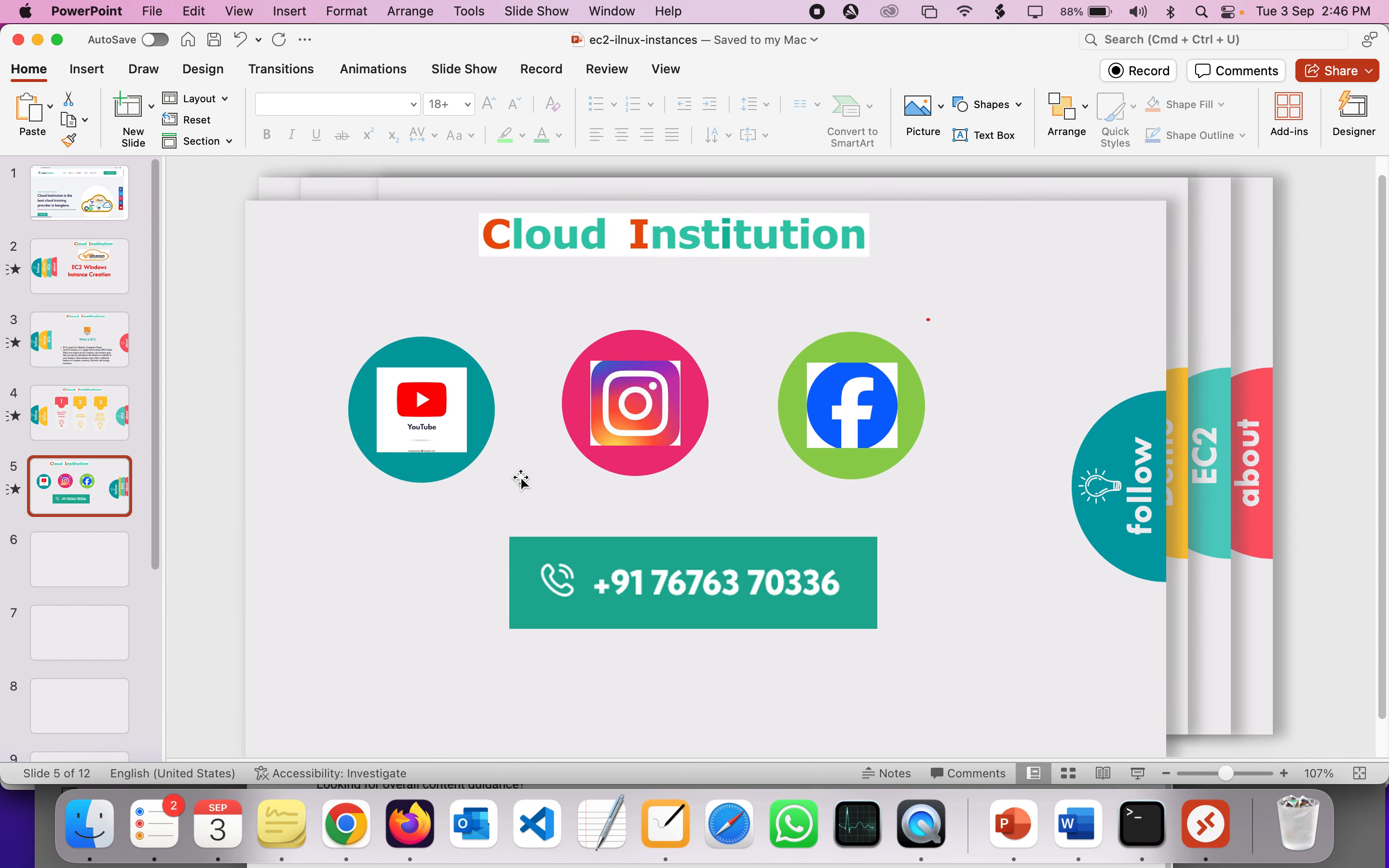